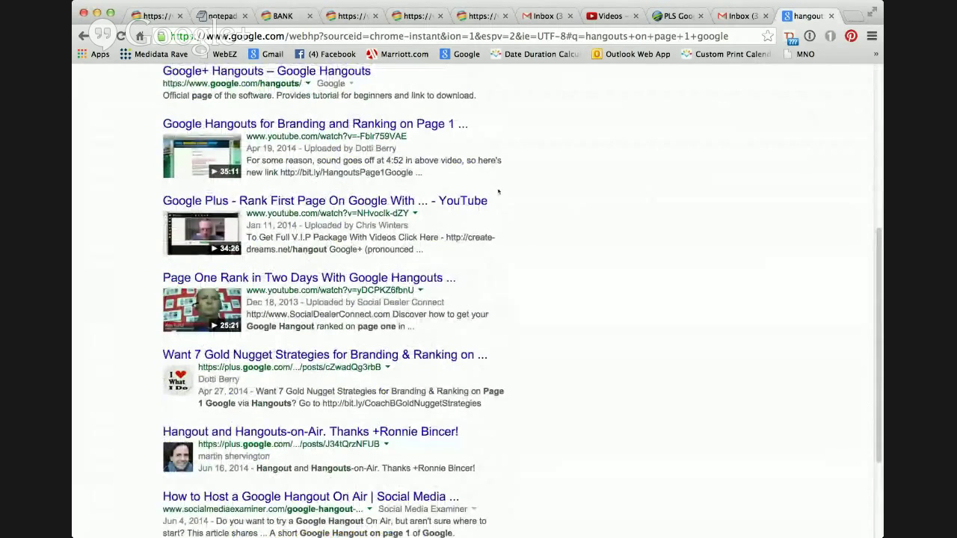
# Filter the 'hangouts on page 1 google' search results to Videos only.
pyautogui.scroll(1, 498, 192)
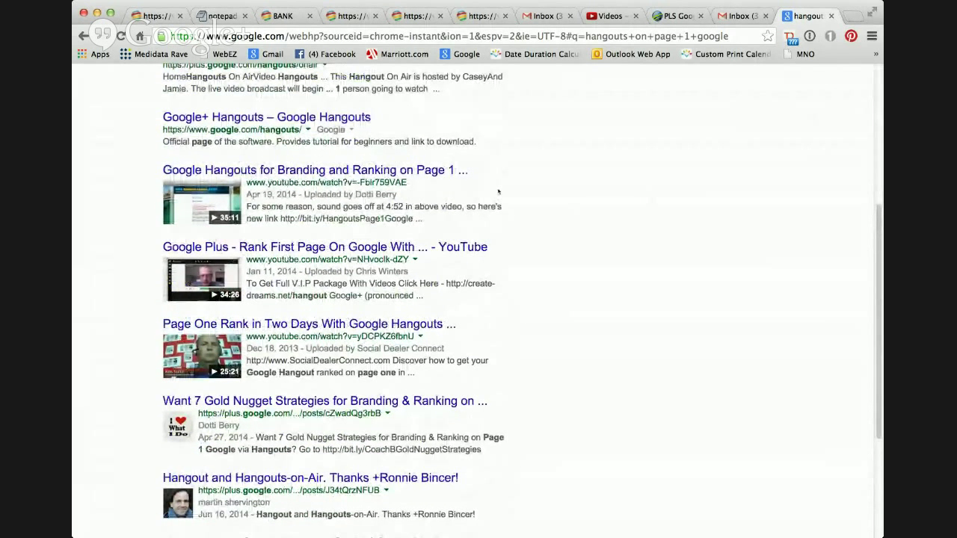
pyautogui.scroll(1, 471, 181)
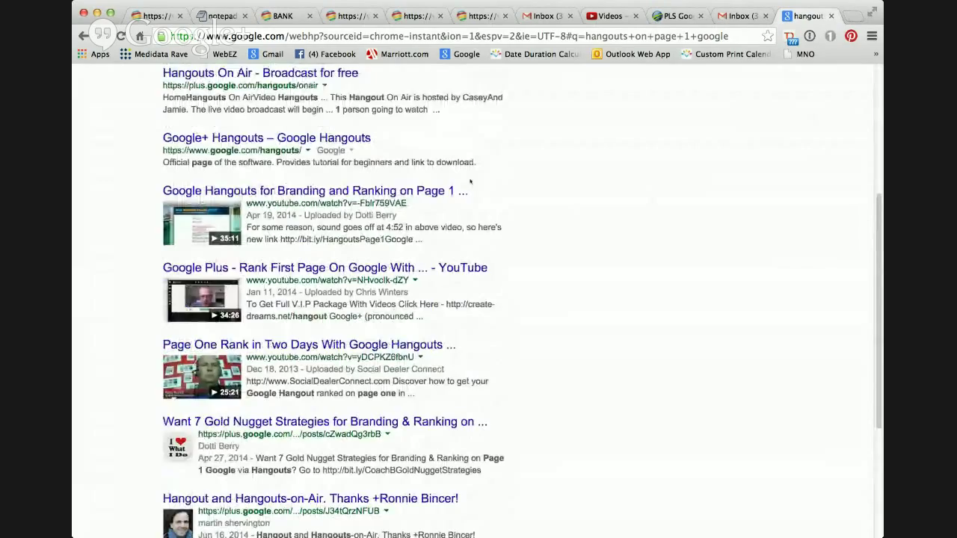
pyautogui.scroll(6, 470, 181)
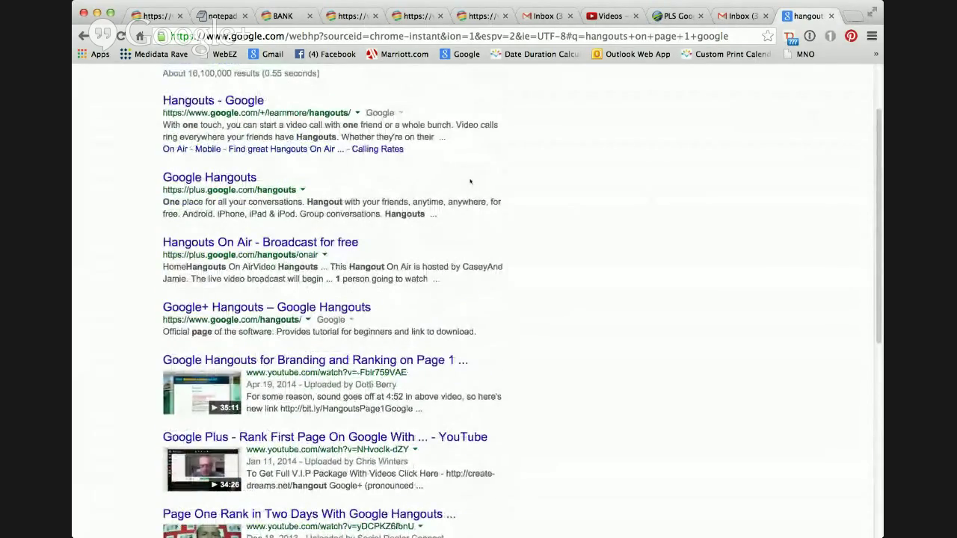
pyautogui.scroll(-4, 470, 181)
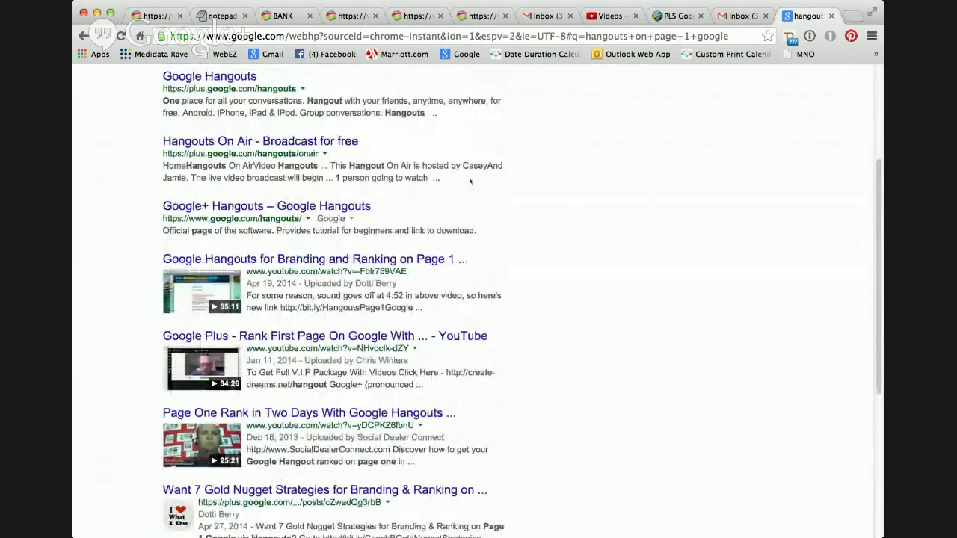
pyautogui.scroll(-1, 470, 181)
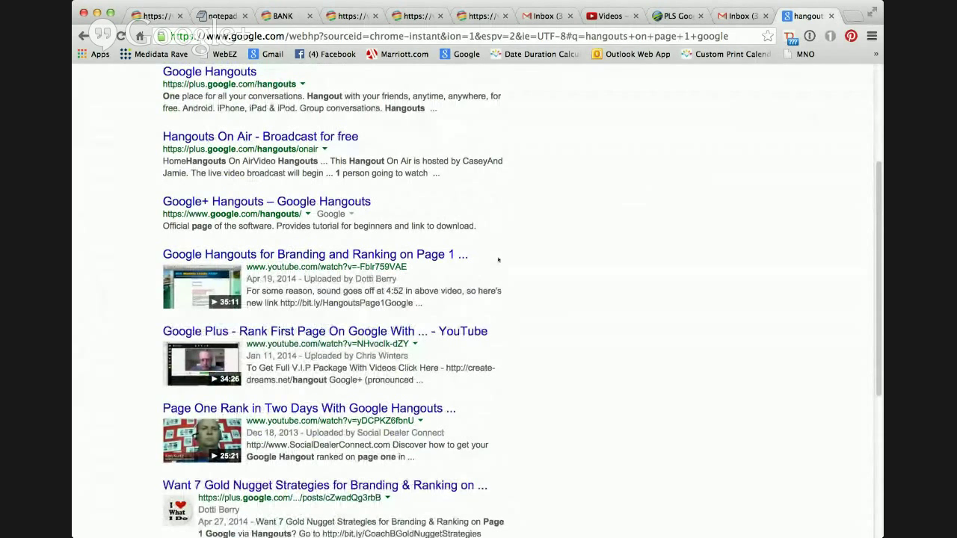
pyautogui.scroll(-1, 498, 259)
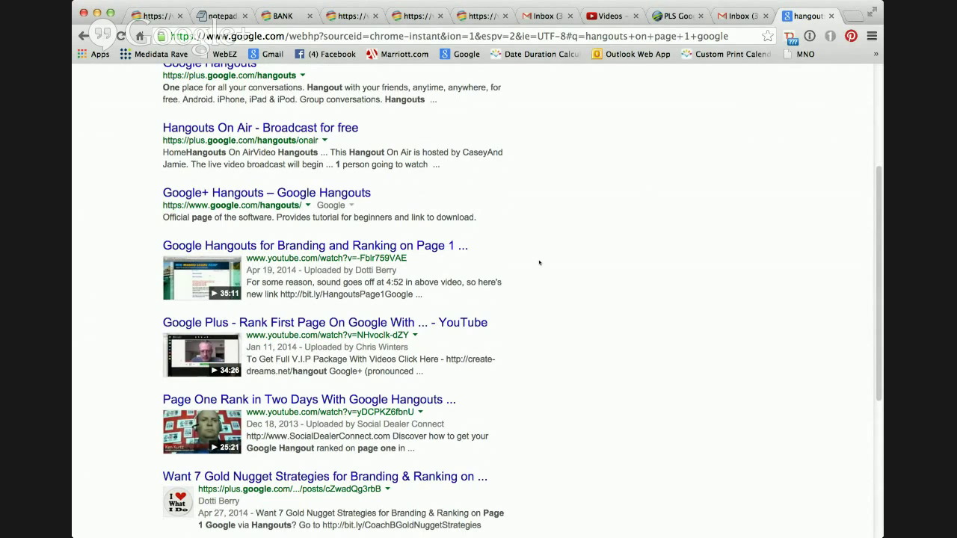
pyautogui.scroll(-1, 539, 263)
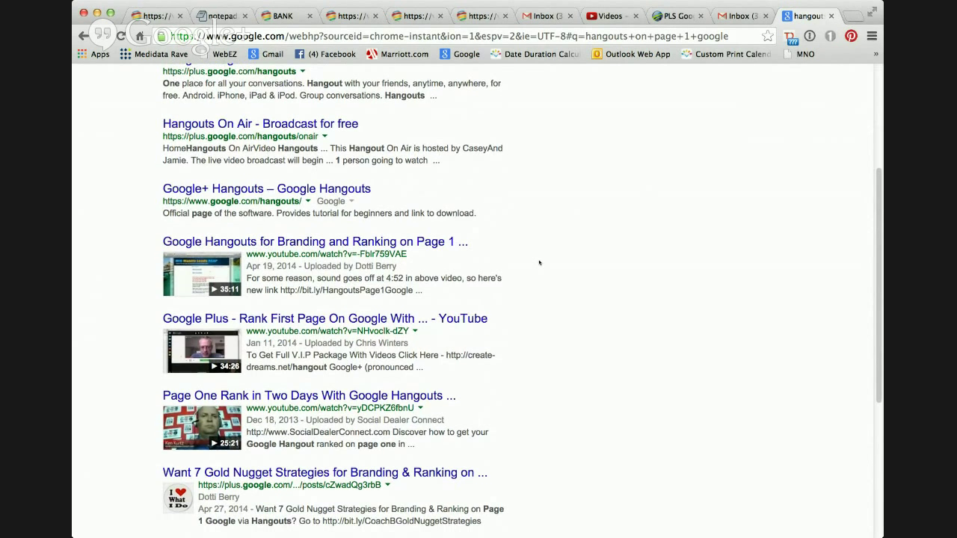
pyautogui.scroll(-5, 539, 263)
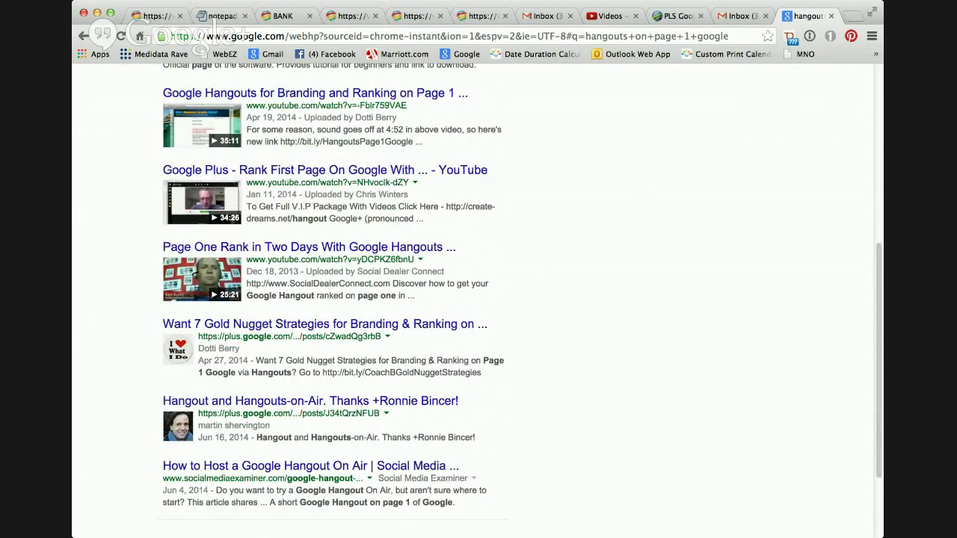
pyautogui.scroll(10, 519, 275)
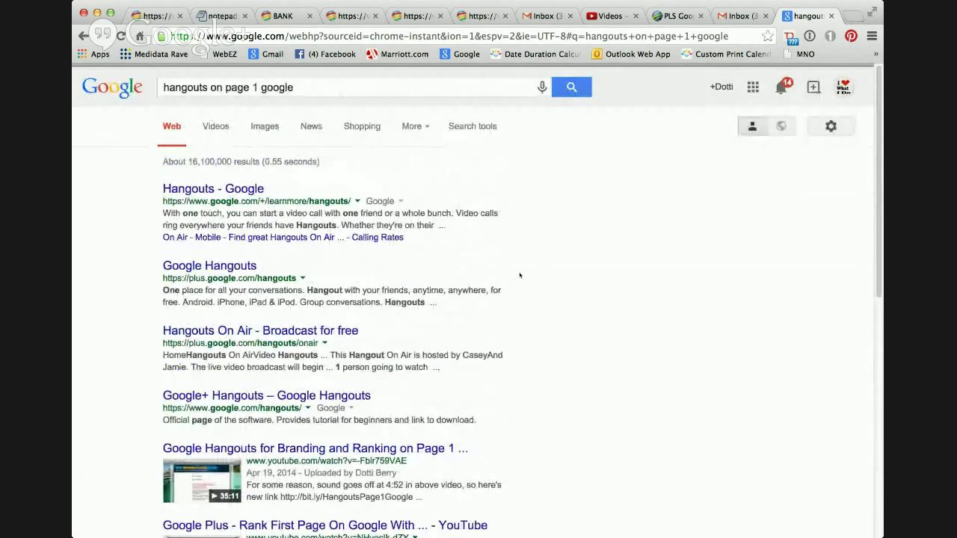
pyautogui.scroll(-3, 520, 275)
pyautogui.scroll(-3, 519, 275)
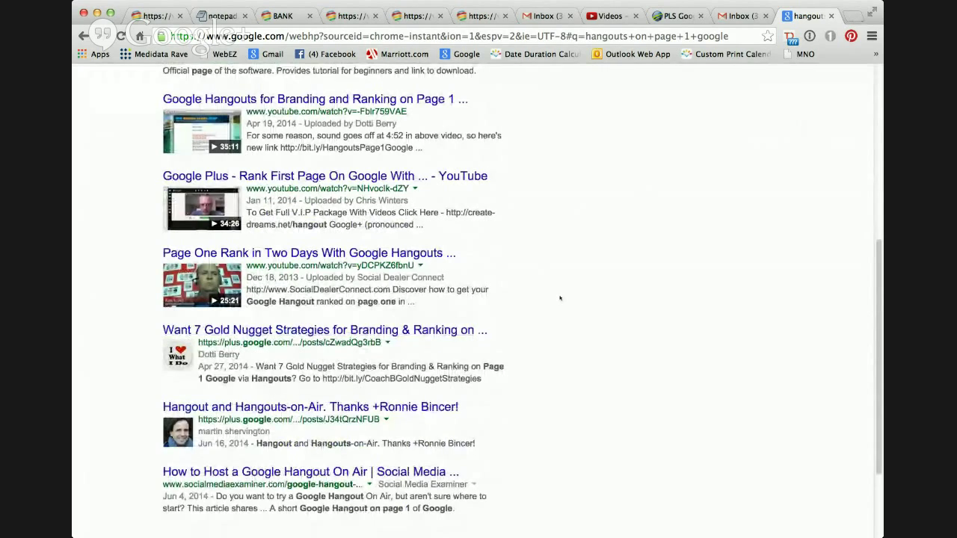
pyautogui.scroll(2, 560, 297)
pyautogui.scroll(2, 560, 298)
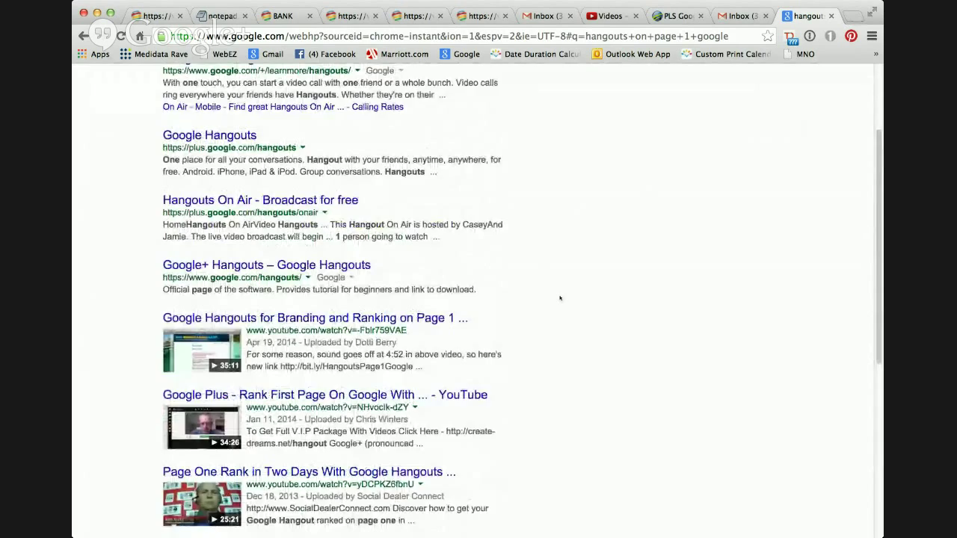
pyautogui.scroll(3, 560, 297)
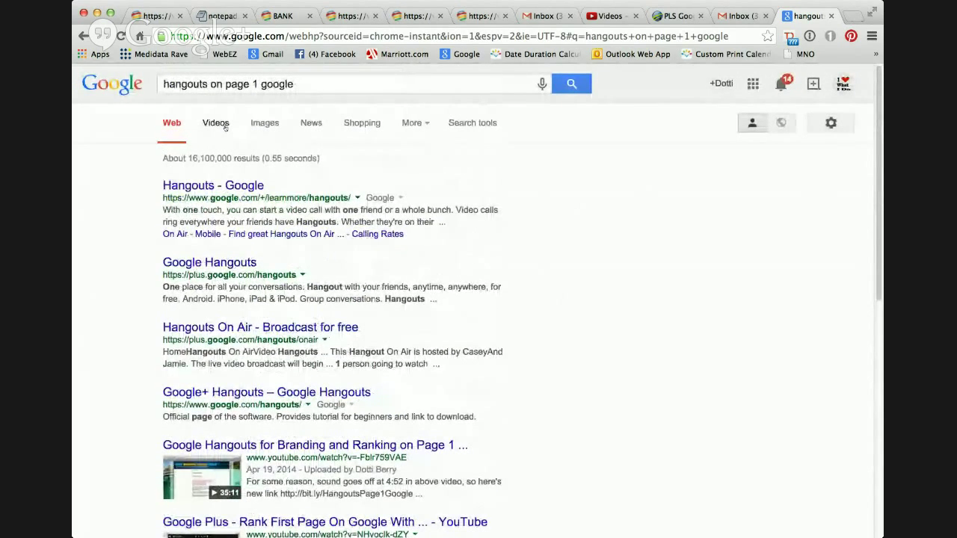
pyautogui.click(222, 127)
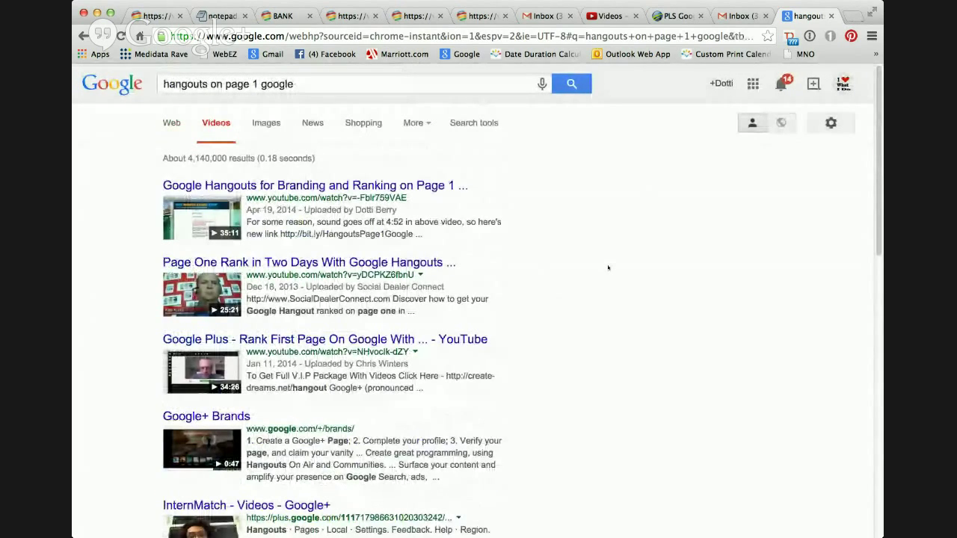
# Scroll through the roughly 4,140,000 video results, mostly YouTube videos, and back up.
pyautogui.scroll(-1, 608, 267)
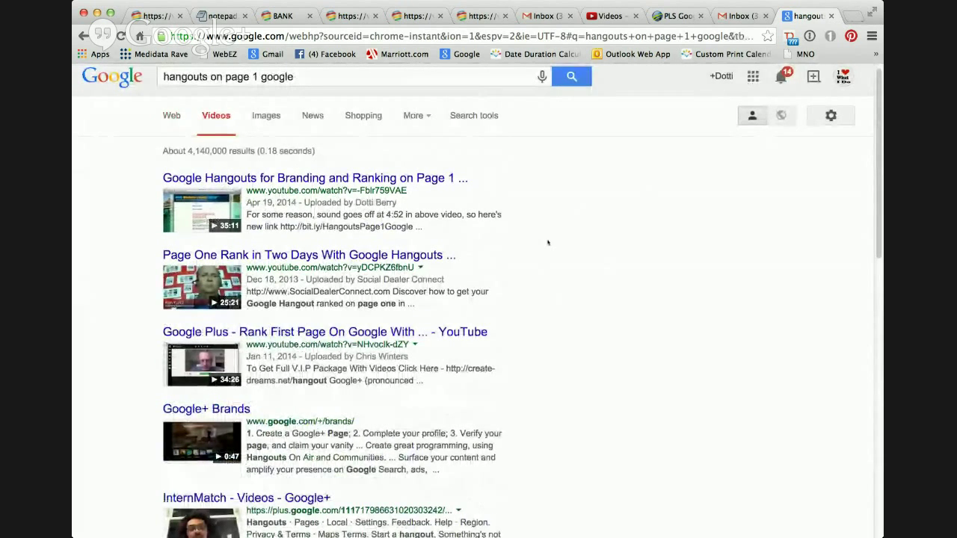
pyautogui.scroll(-3, 547, 242)
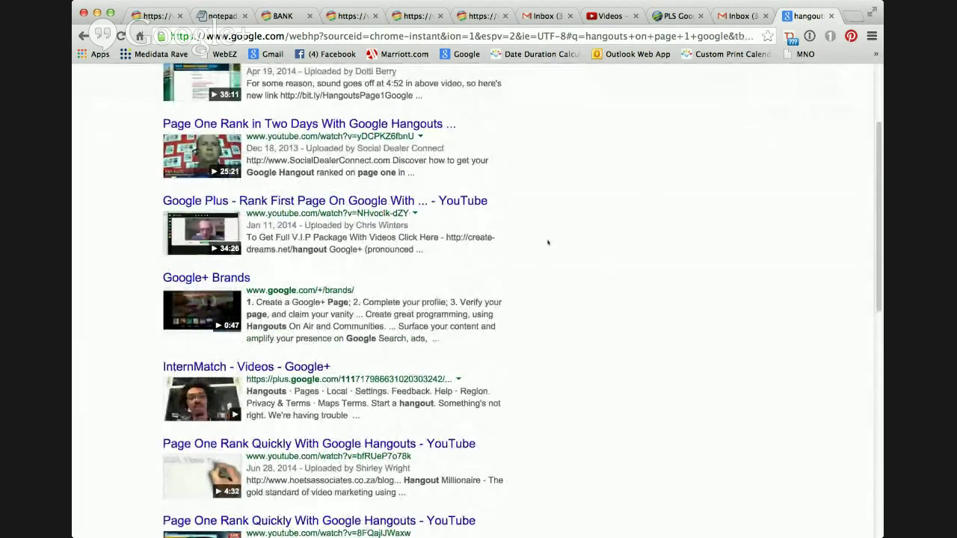
pyautogui.scroll(-1, 547, 242)
pyautogui.scroll(-1, 547, 242)
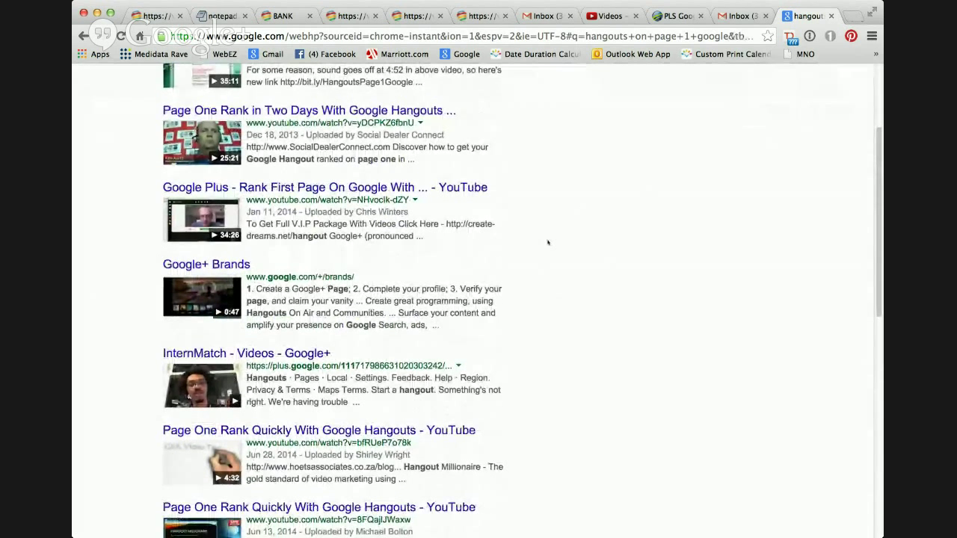
pyautogui.scroll(-2, 548, 243)
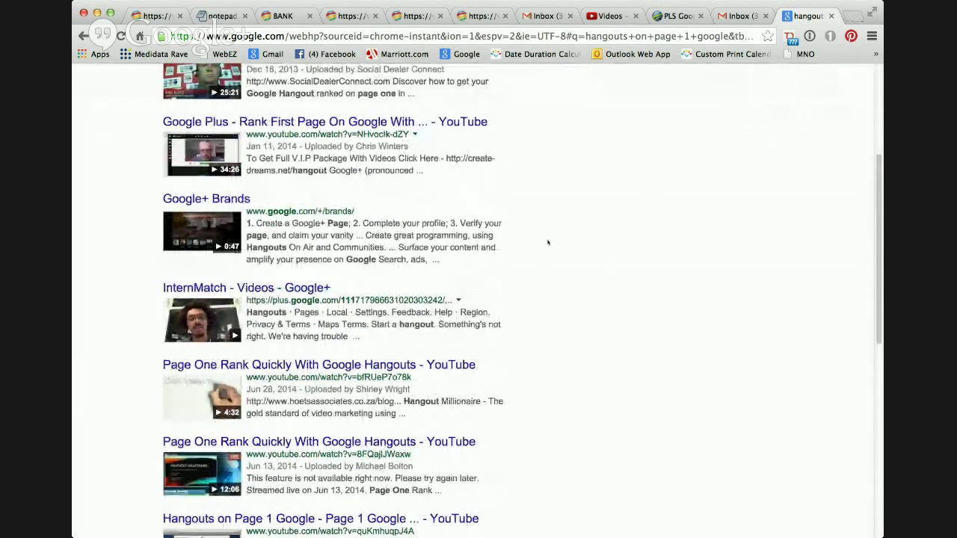
pyautogui.scroll(-4, 547, 242)
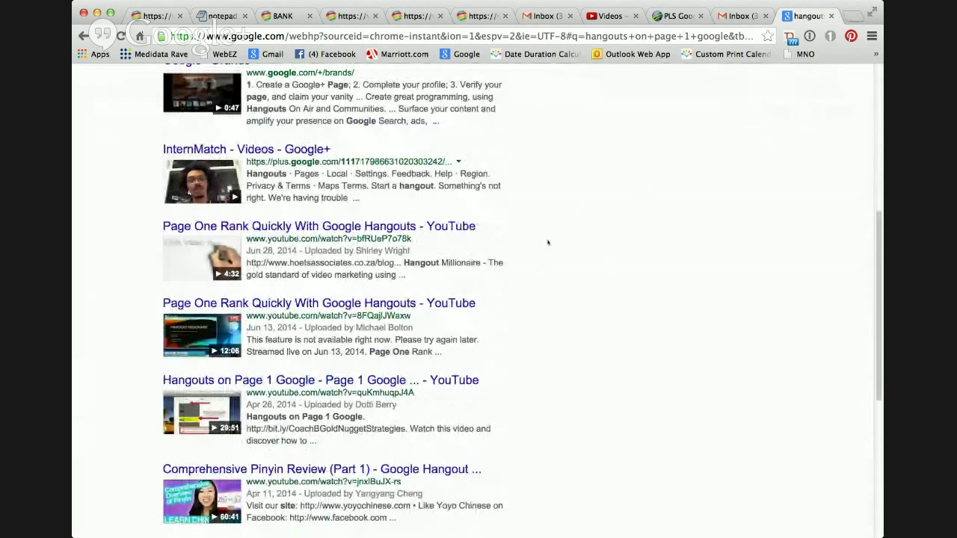
pyautogui.scroll(-1, 547, 242)
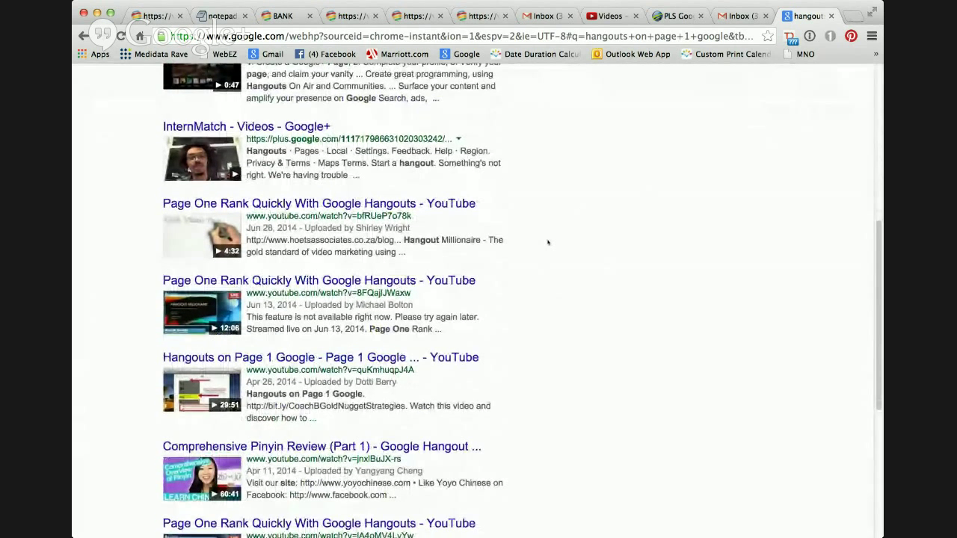
pyautogui.scroll(-2, 547, 243)
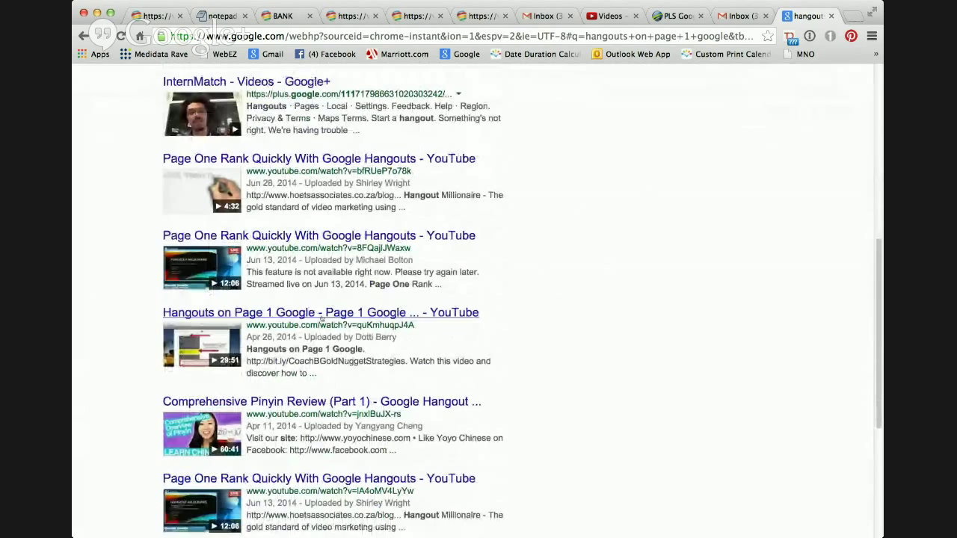
pyautogui.scroll(-3, 516, 327)
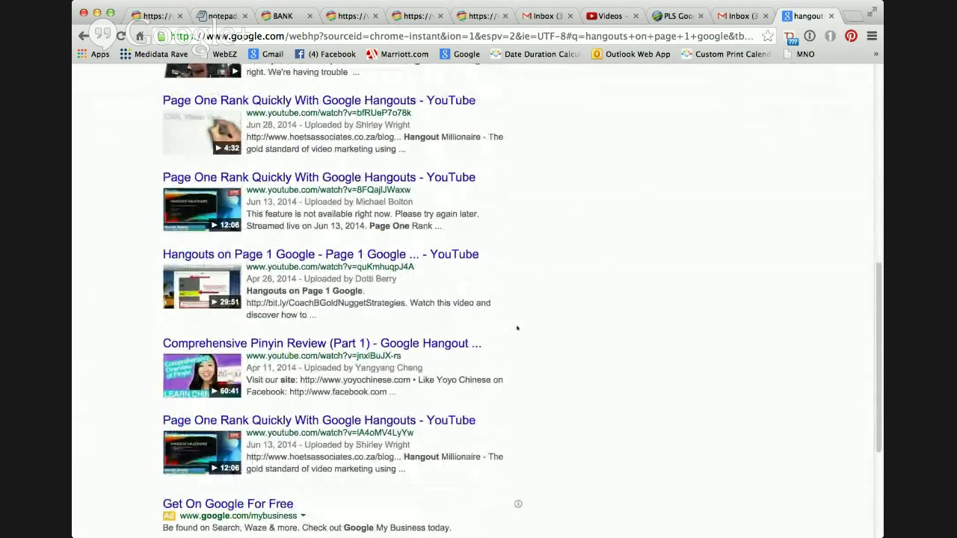
pyautogui.scroll(-5, 517, 328)
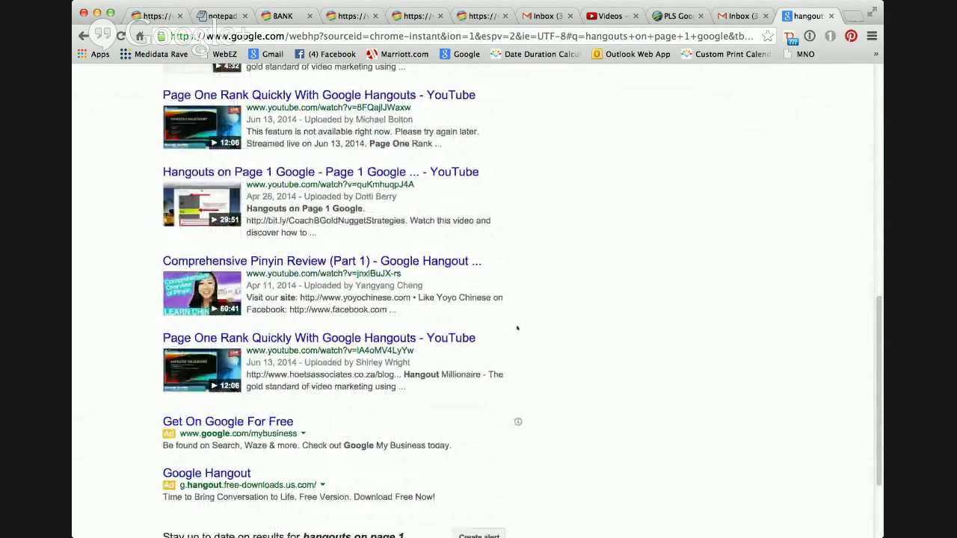
pyautogui.scroll(15, 517, 327)
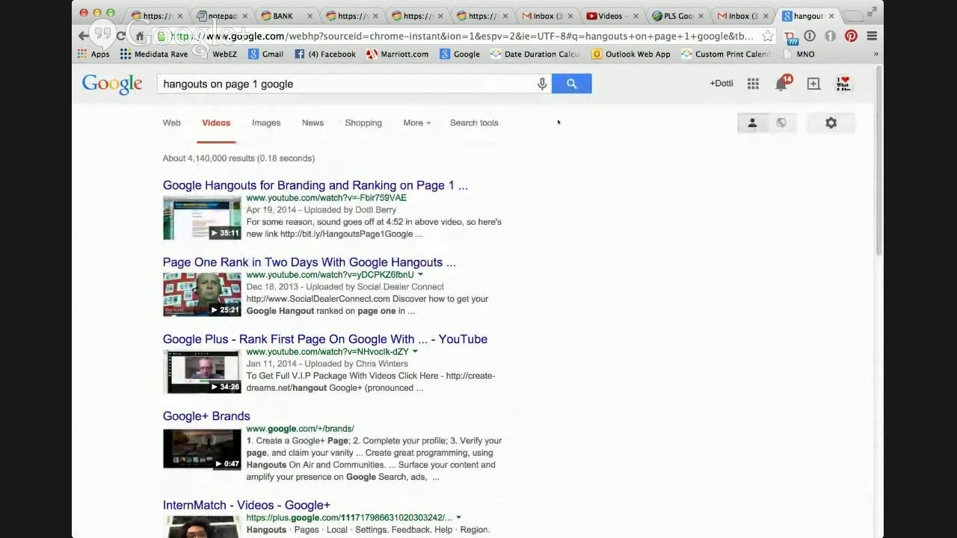
# Switch to the 'PLS Goo...' tab showing the free Google Hangouts video signup page.
pyautogui.click(679, 16)
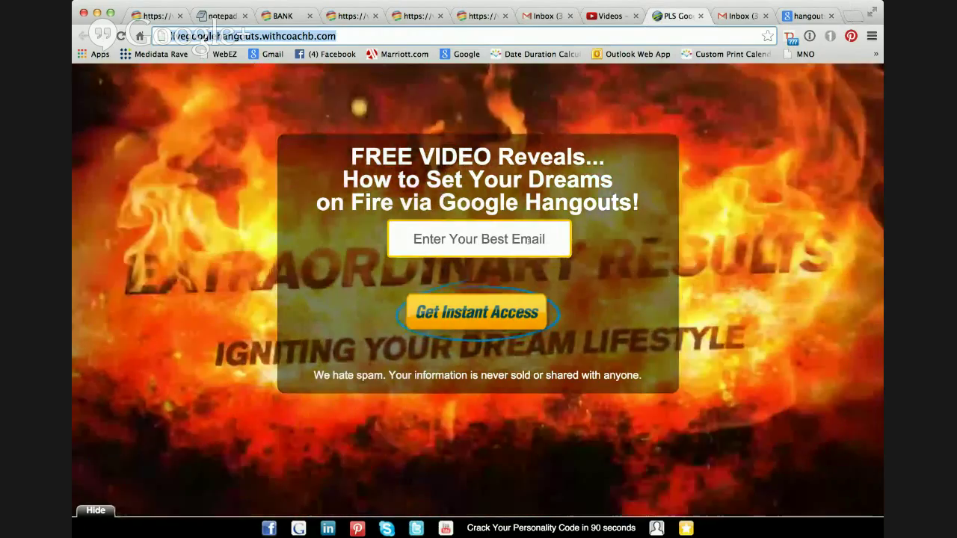
# Fill in the e-mail address on the signup form and submit it for instant access.
pyautogui.click(528, 240)
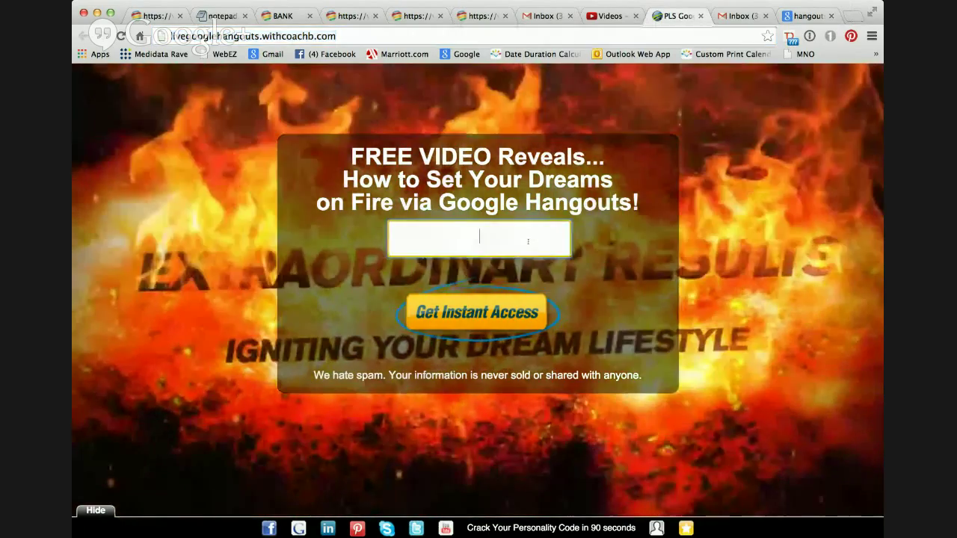
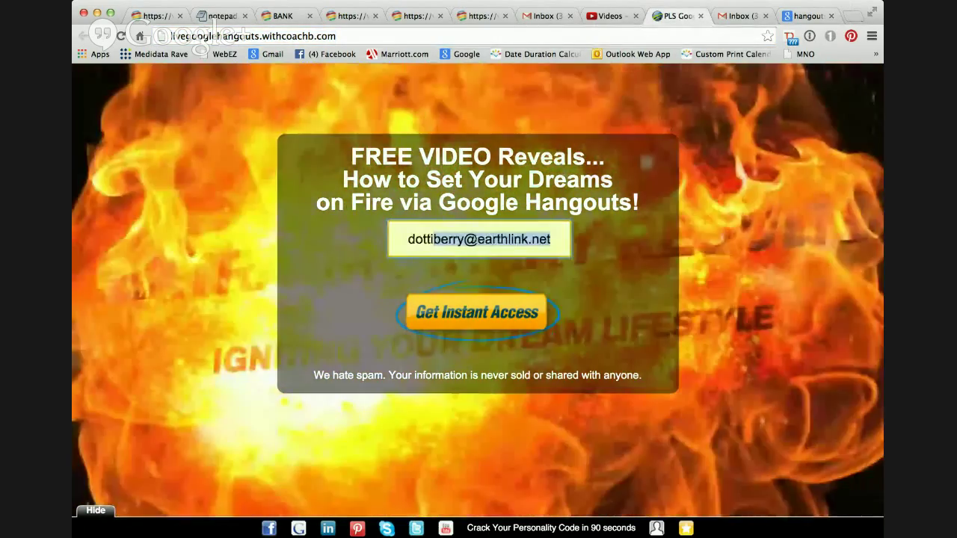
pyautogui.click(495, 273)
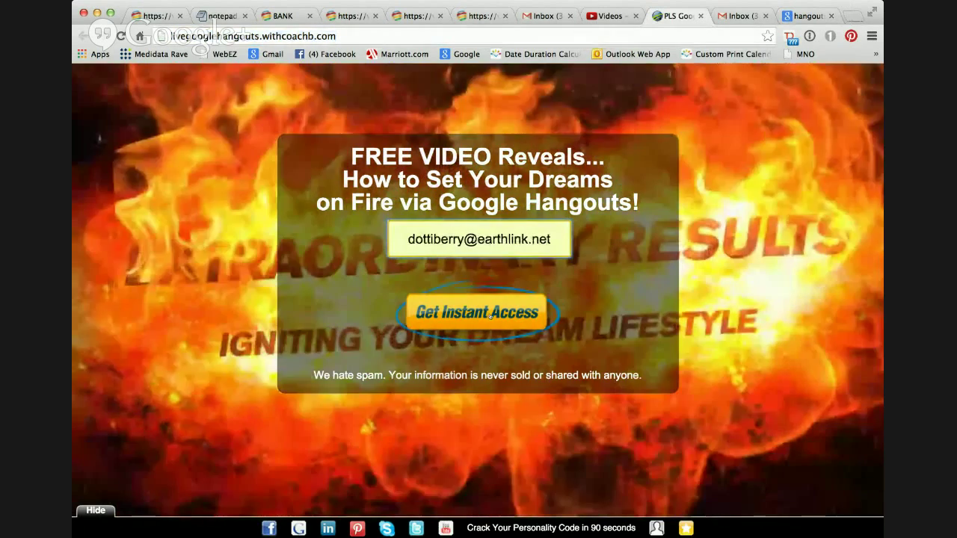
pyautogui.click(490, 314)
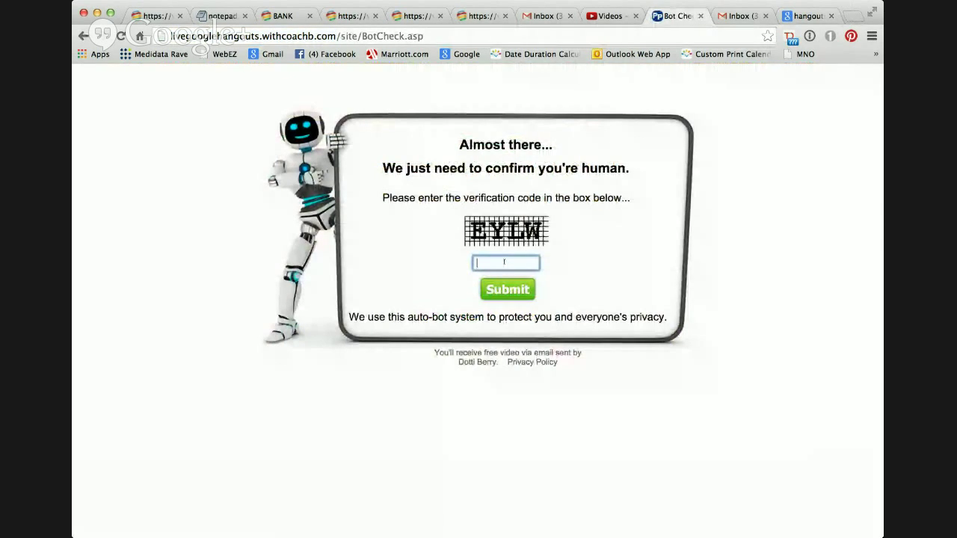
# Submit the verification code, then choose 'No, just continue the Tour' to load the page.
pyautogui.write('EYLW')
pyautogui.click(511, 291)
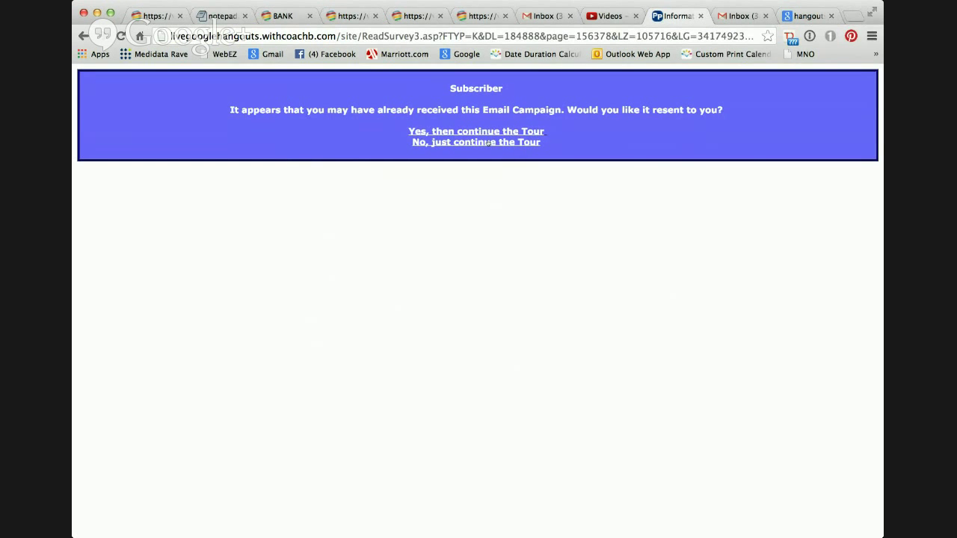
pyautogui.click(488, 142)
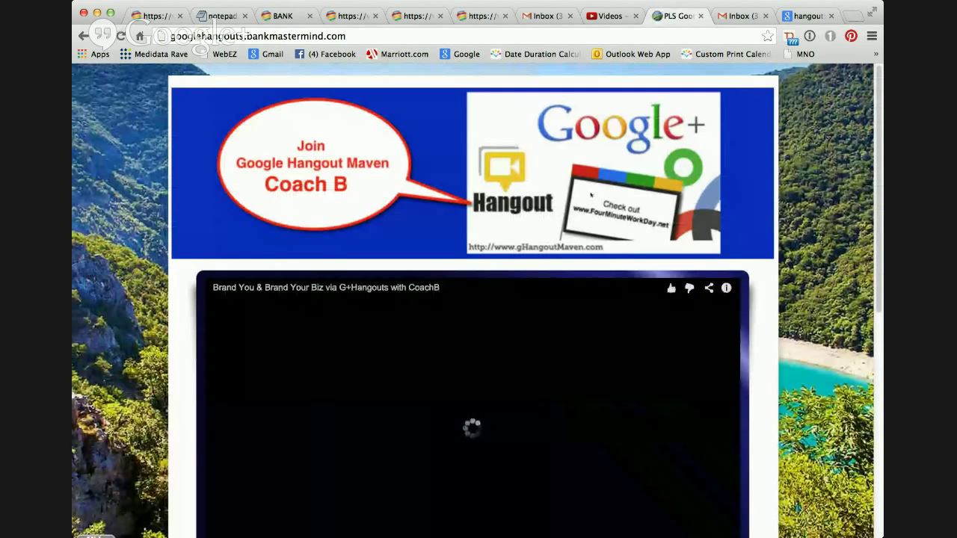
# Close the 'How to set up Google Hangouts as LIVE Events' overlay on the embedded video.
pyautogui.scroll(-2, 591, 194)
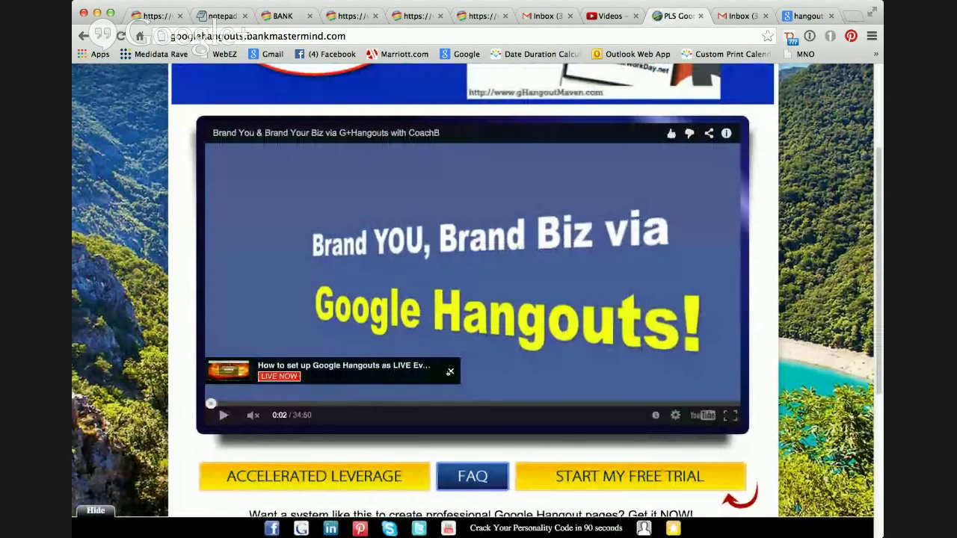
pyautogui.click(450, 371)
pyautogui.scroll(2, 630, 325)
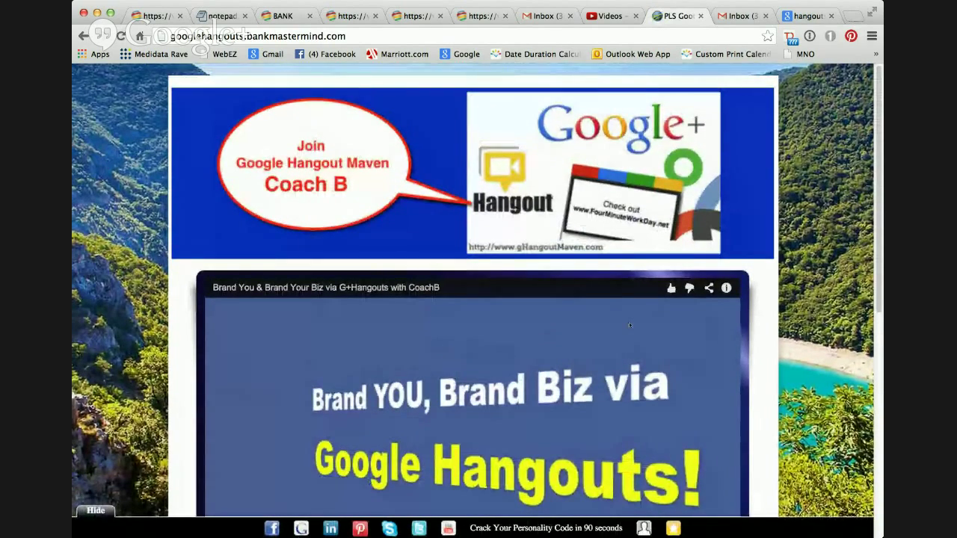
pyautogui.scroll(-2, 629, 322)
pyautogui.scroll(1, 630, 325)
pyautogui.scroll(-1, 523, 299)
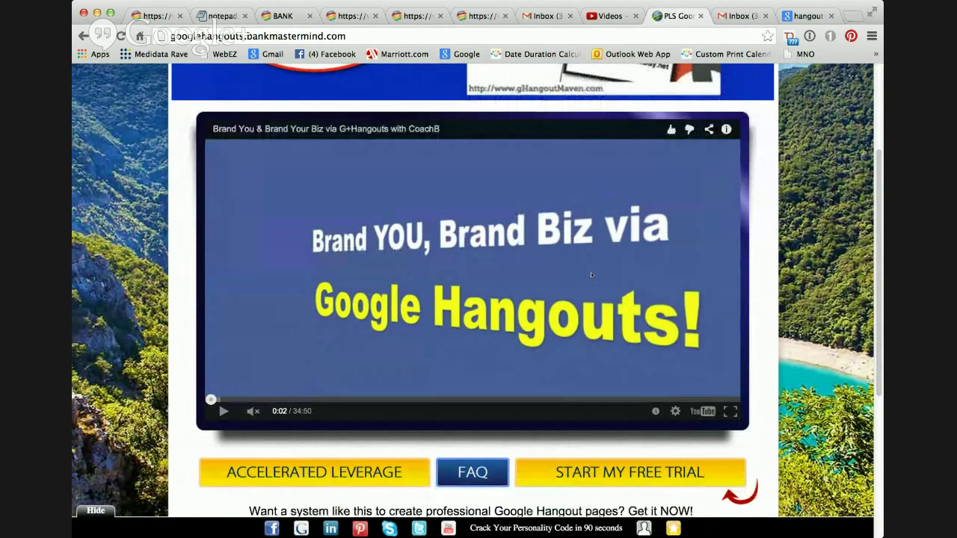
pyautogui.scroll(-5, 591, 273)
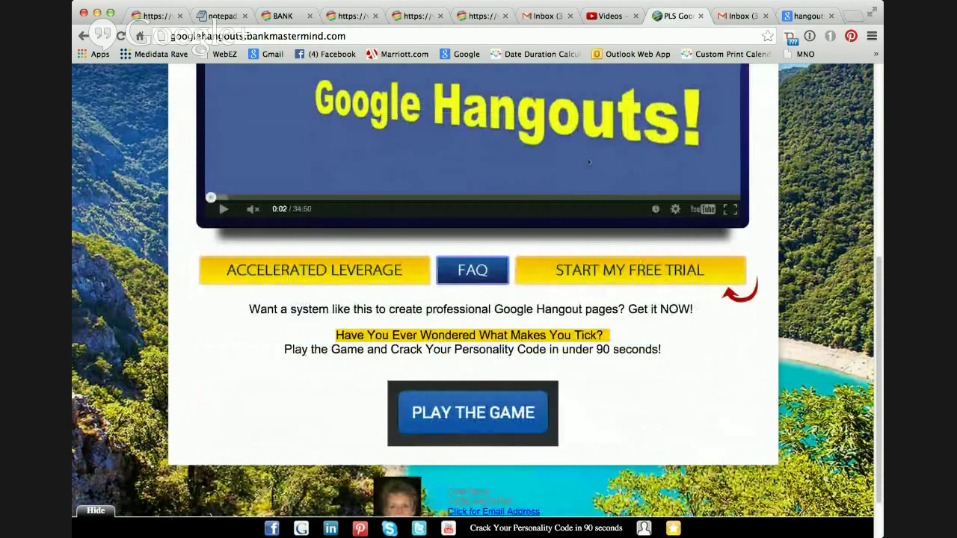
# Scroll the page to review the Coach B banner, paused video and buttons.
pyautogui.scroll(4, 638, 270)
pyautogui.scroll(2, 589, 161)
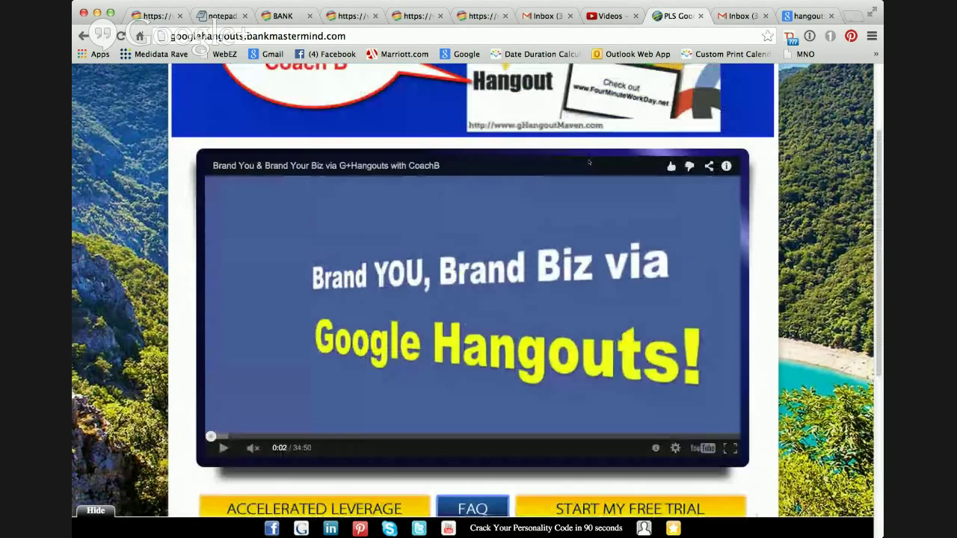
pyautogui.scroll(-1, 589, 162)
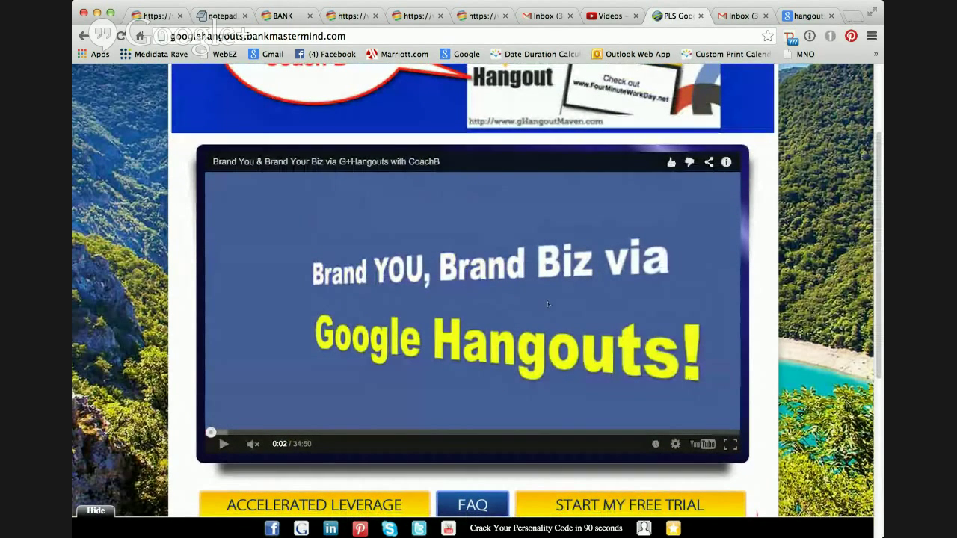
pyautogui.scroll(3, 543, 302)
pyautogui.scroll(-9, 544, 219)
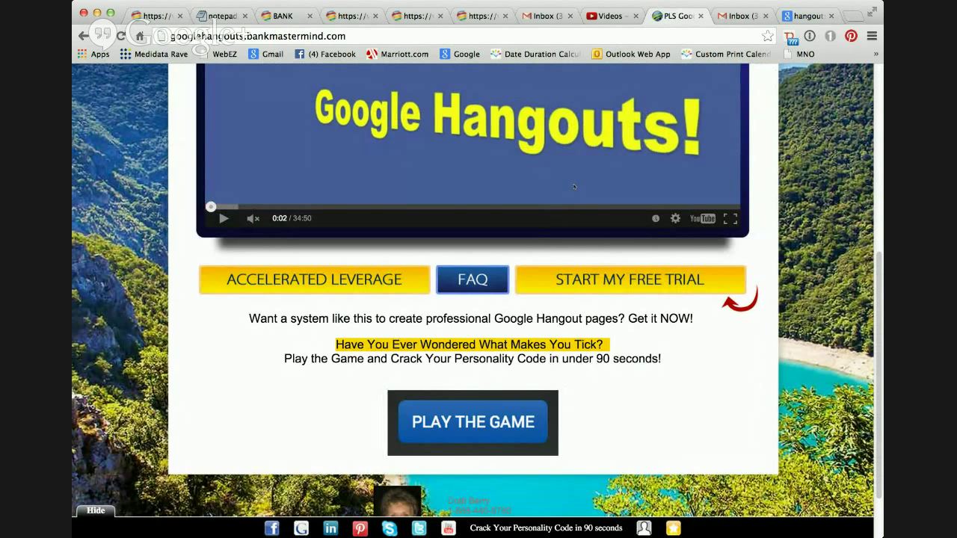
pyautogui.scroll(3, 574, 186)
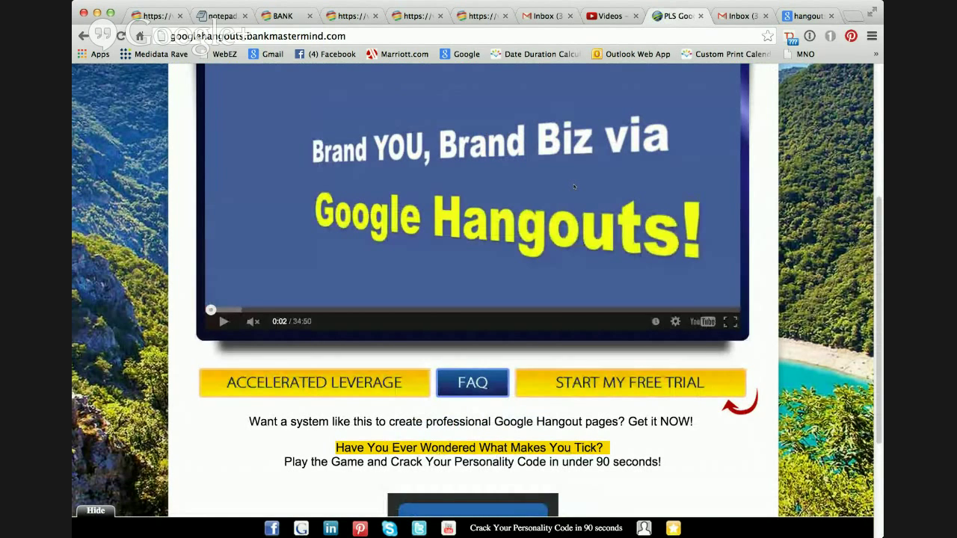
pyautogui.scroll(5, 574, 186)
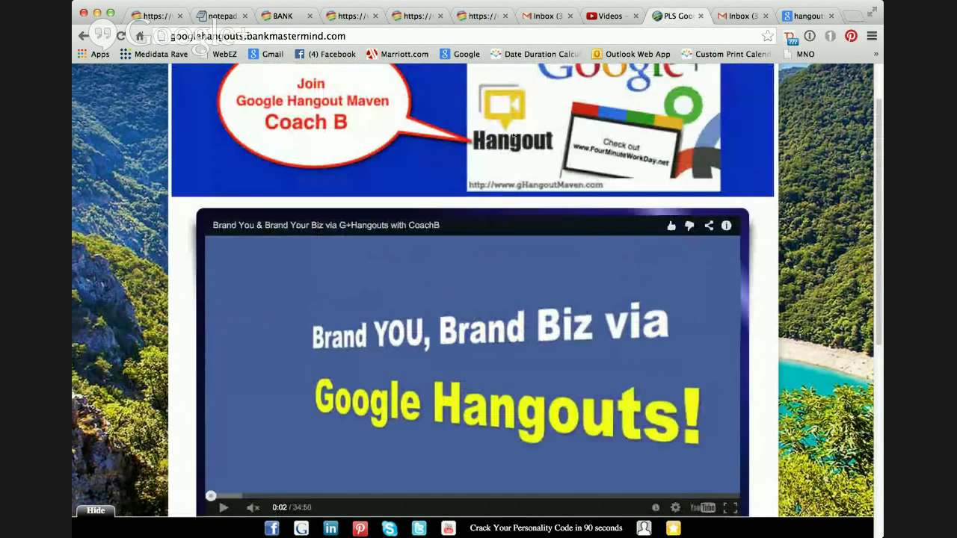
pyautogui.scroll(-1, 556, 267)
pyautogui.scroll(-8, 555, 267)
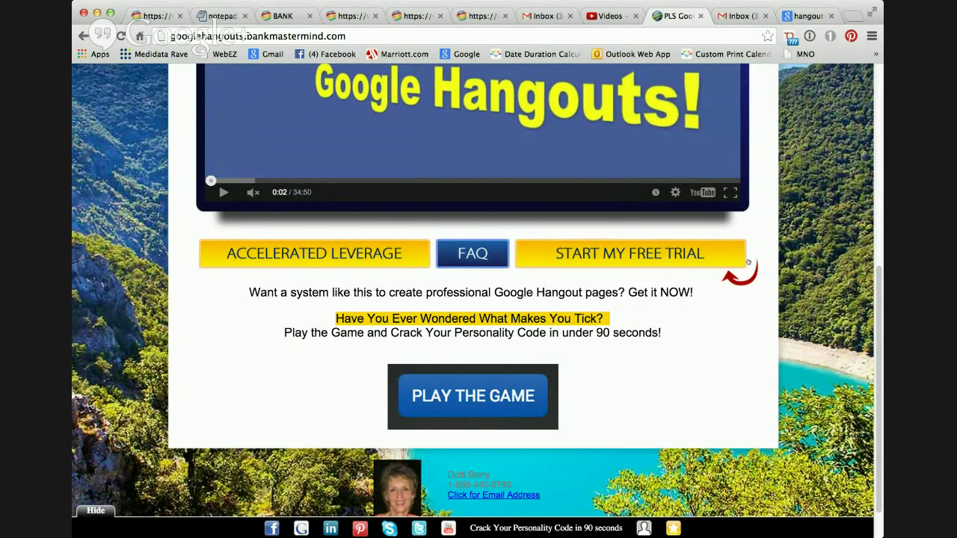
pyautogui.scroll(1, 758, 256)
pyautogui.scroll(10, 549, 384)
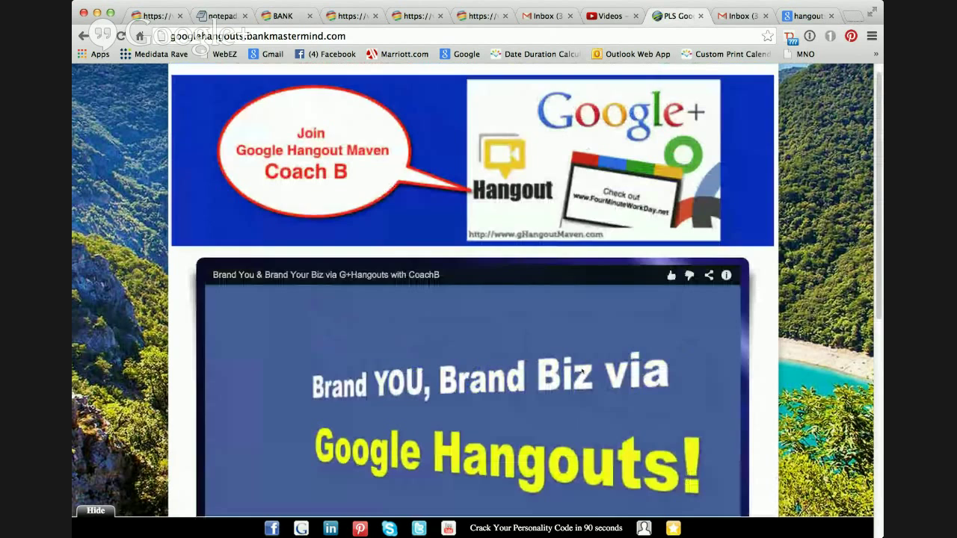
pyautogui.scroll(-1, 560, 380)
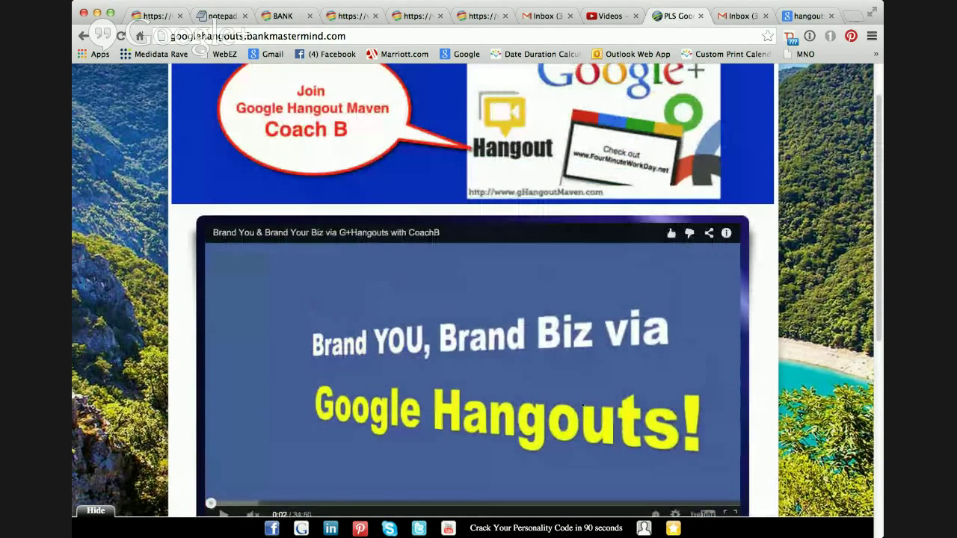
pyautogui.scroll(-6, 794, 370)
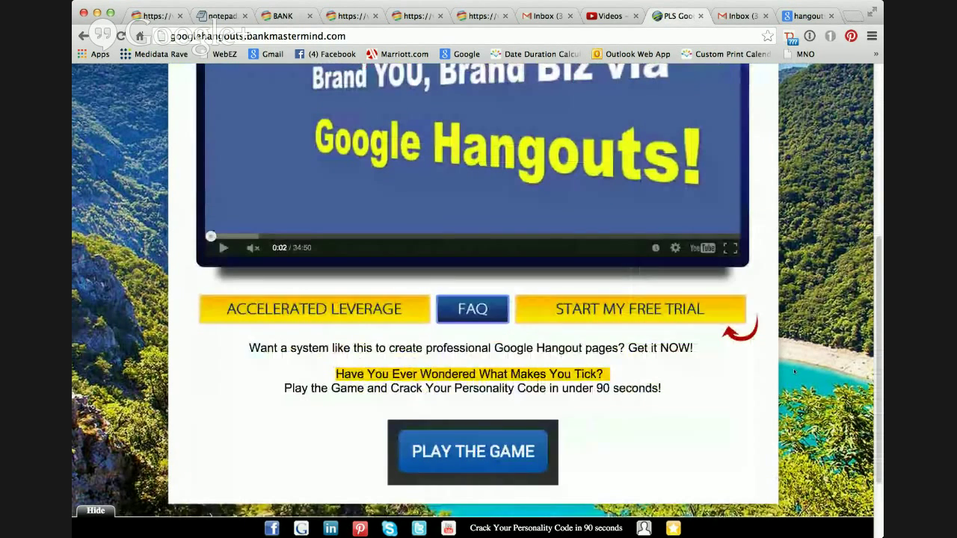
pyautogui.scroll(-2, 675, 375)
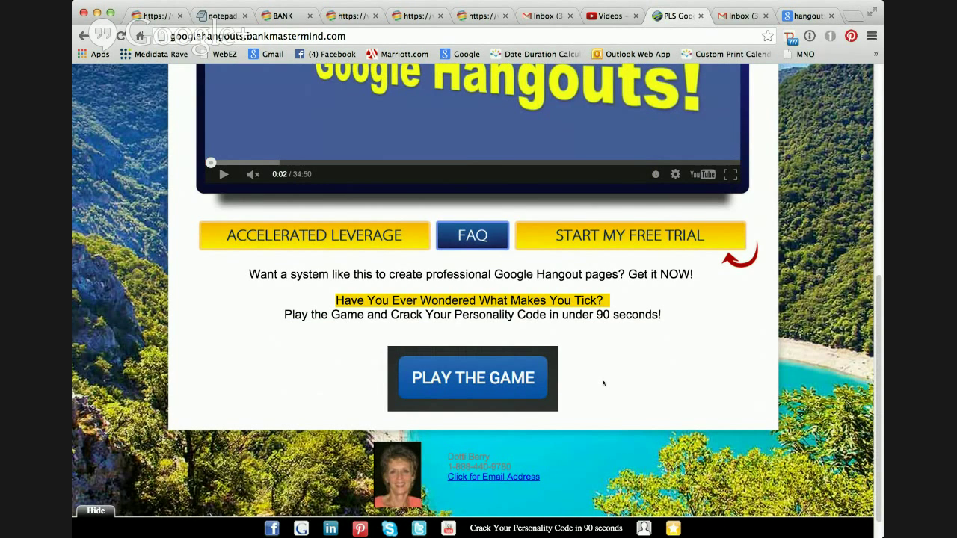
pyautogui.scroll(10, 603, 383)
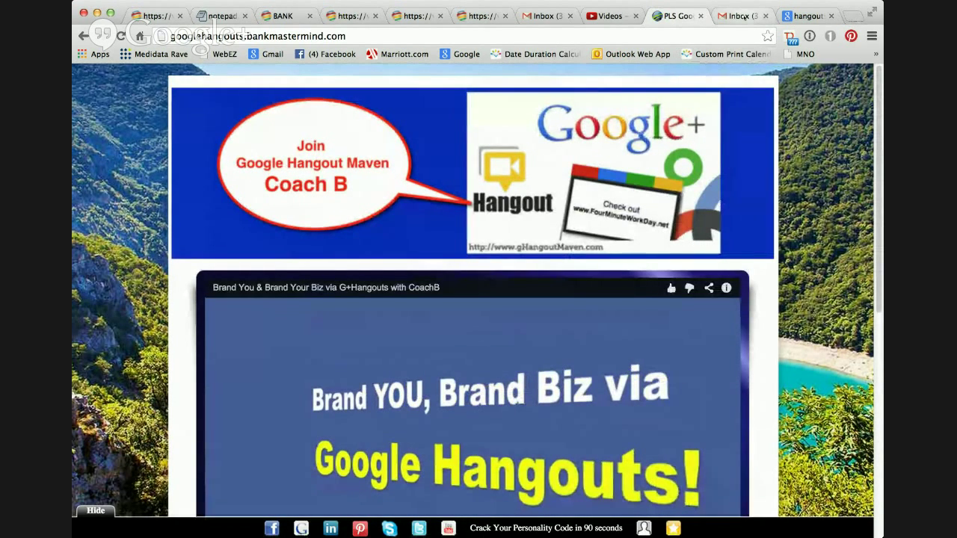
pyautogui.scroll(-1, 536, 338)
pyautogui.scroll(-2, 536, 338)
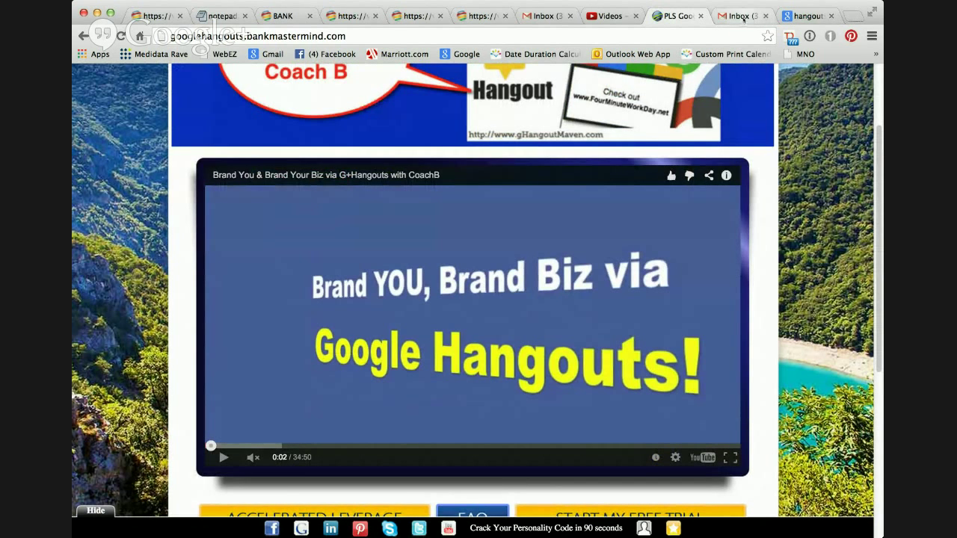
# Switch to the Gmail inbox and open Google+ from the Google apps grid.
pyautogui.click(740, 16)
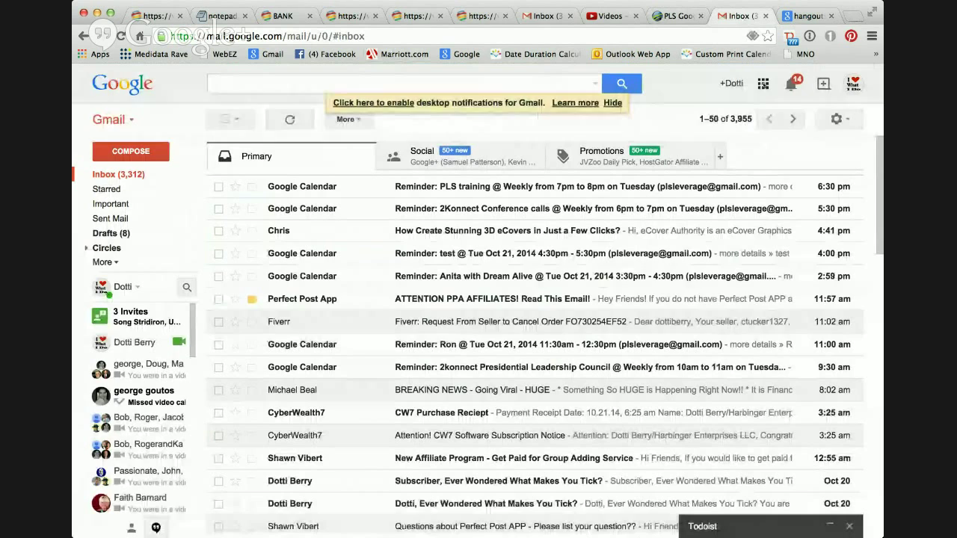
pyautogui.click(763, 83)
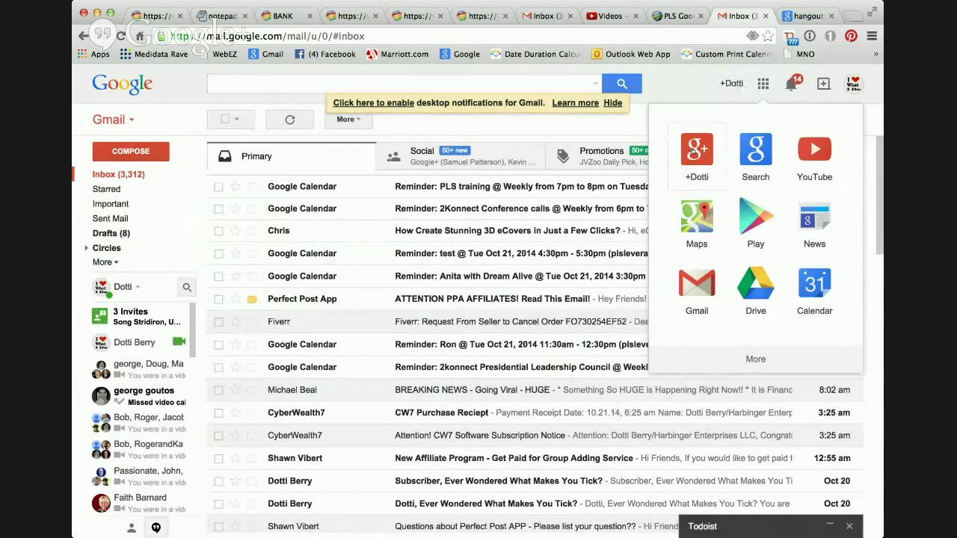
pyautogui.click(693, 151)
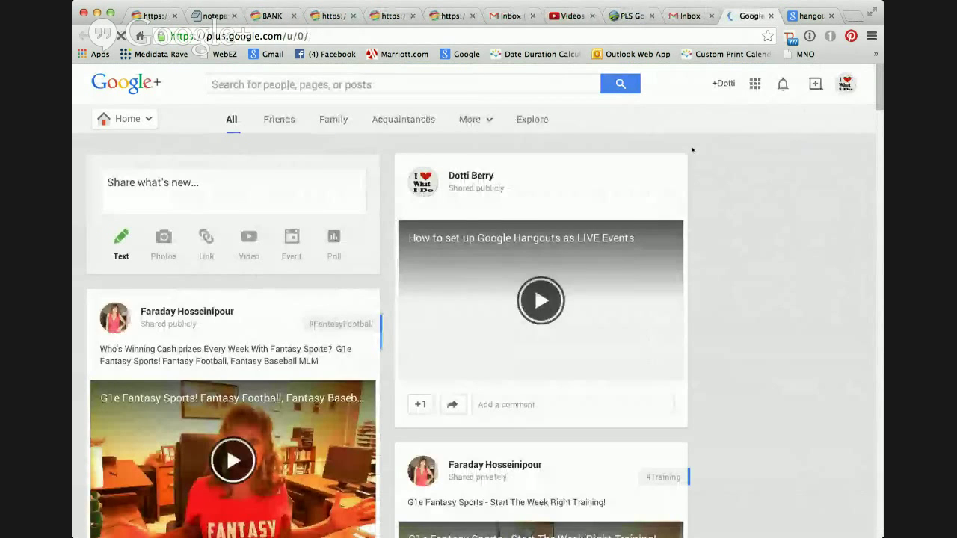
pyautogui.moveTo(125, 119)
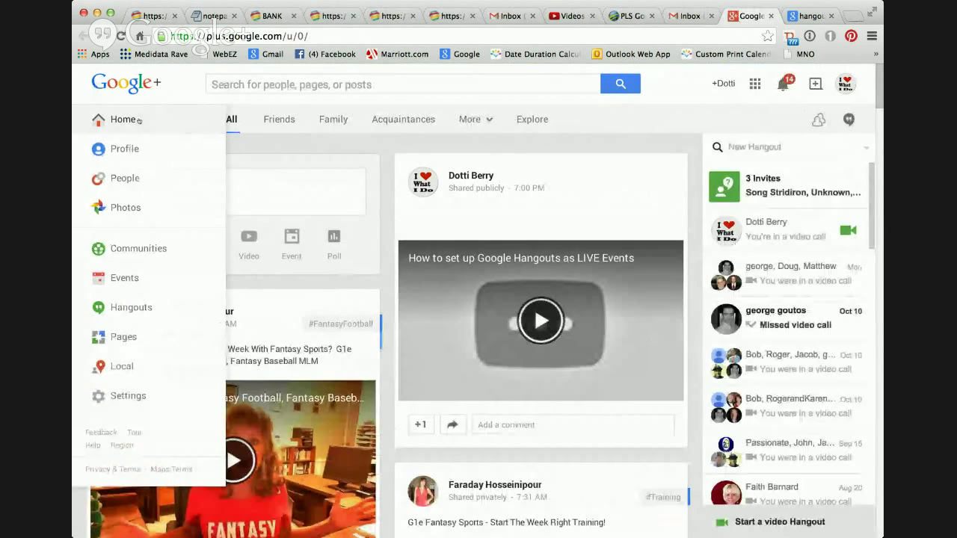
# Go to Hangouts from the Home menu and open the Hangouts On Air tab.
pyautogui.click(132, 311)
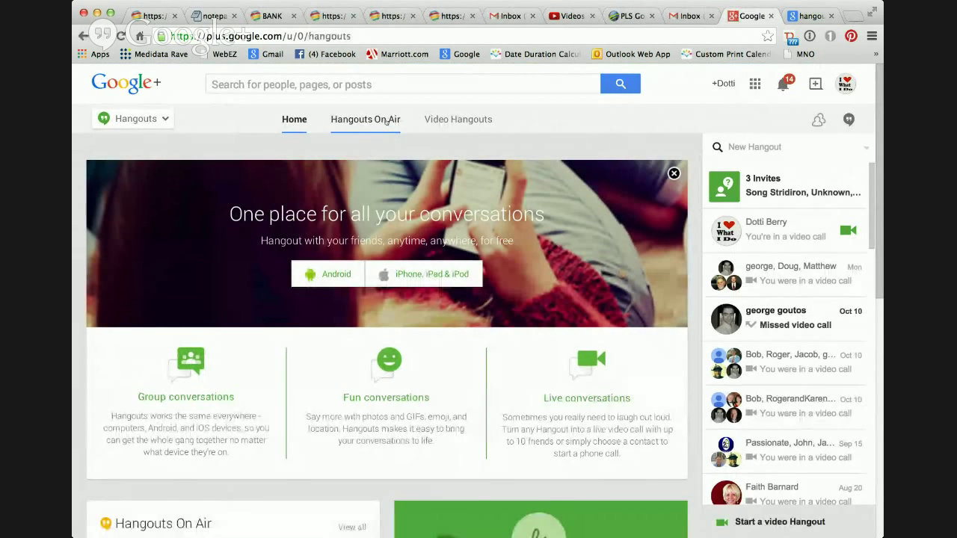
pyautogui.click(386, 121)
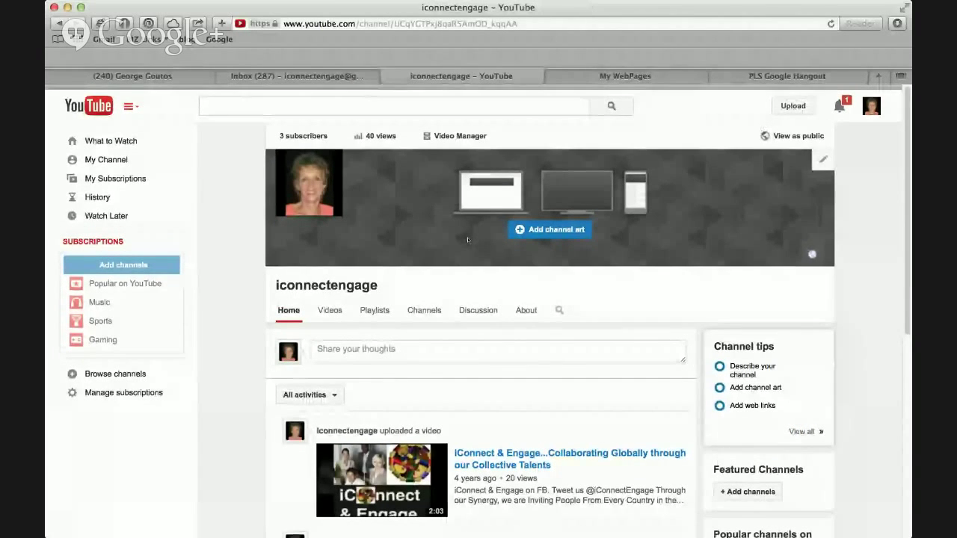
# Open the channel's Video Manager, then the Live Events page in Creator Studio.
pyautogui.scroll(-1, 468, 239)
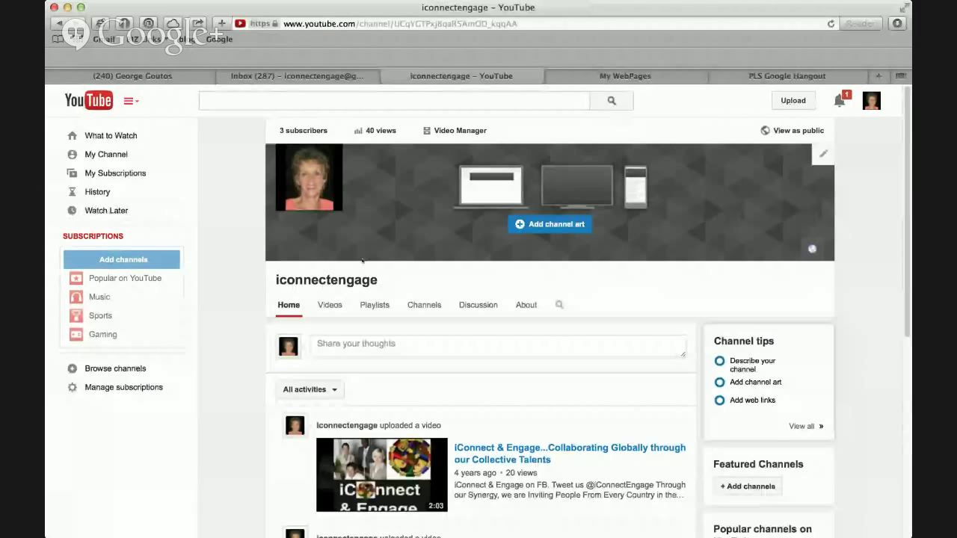
pyautogui.moveTo(69, 260)
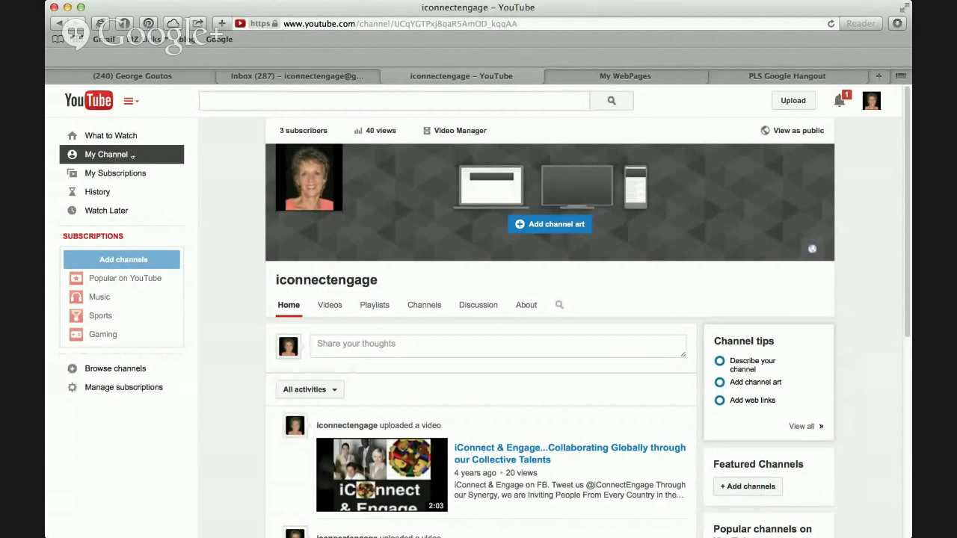
pyautogui.click(461, 130)
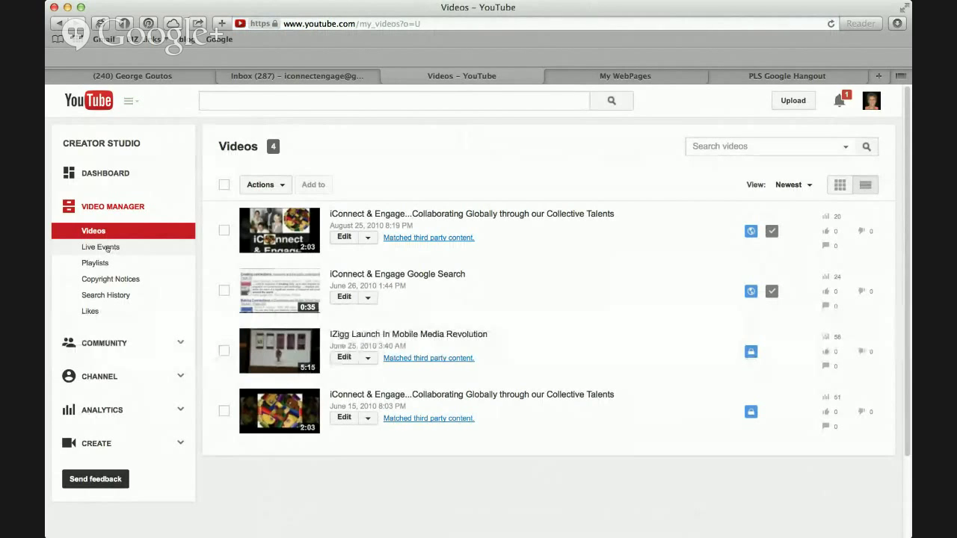
pyautogui.click(108, 248)
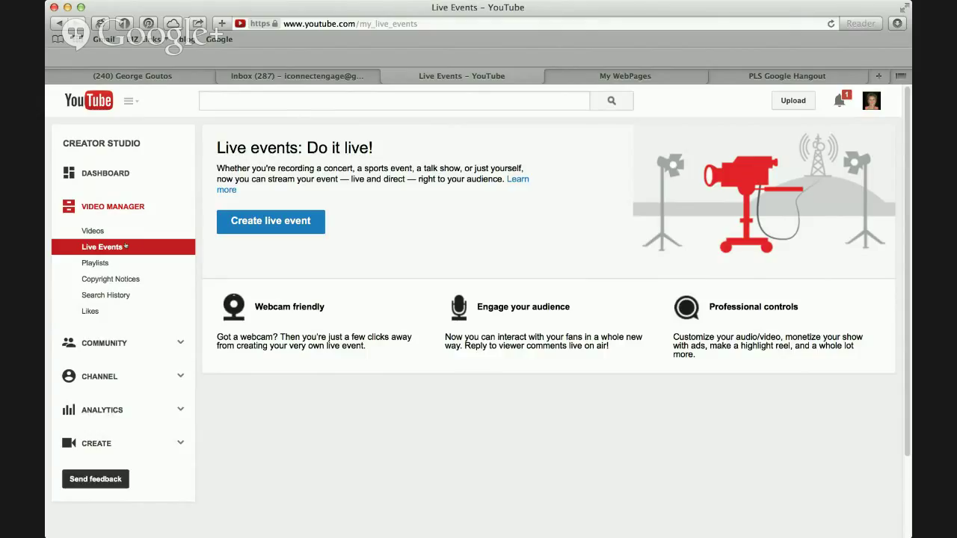
# Create a new live event titled 'Discover How to use Google Hangouts to get on Page 1 Google' and copy the title.
pyautogui.click(269, 222)
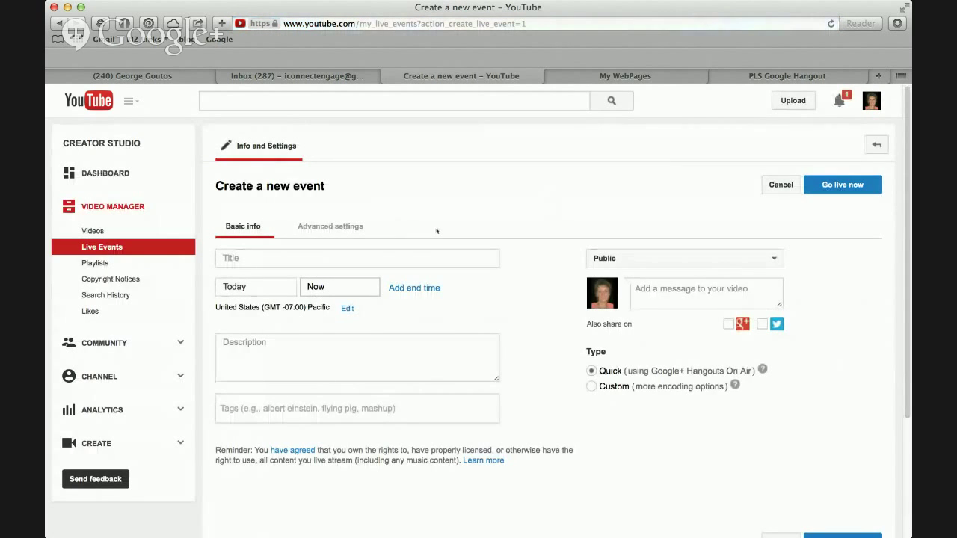
pyautogui.scroll(-1, 437, 232)
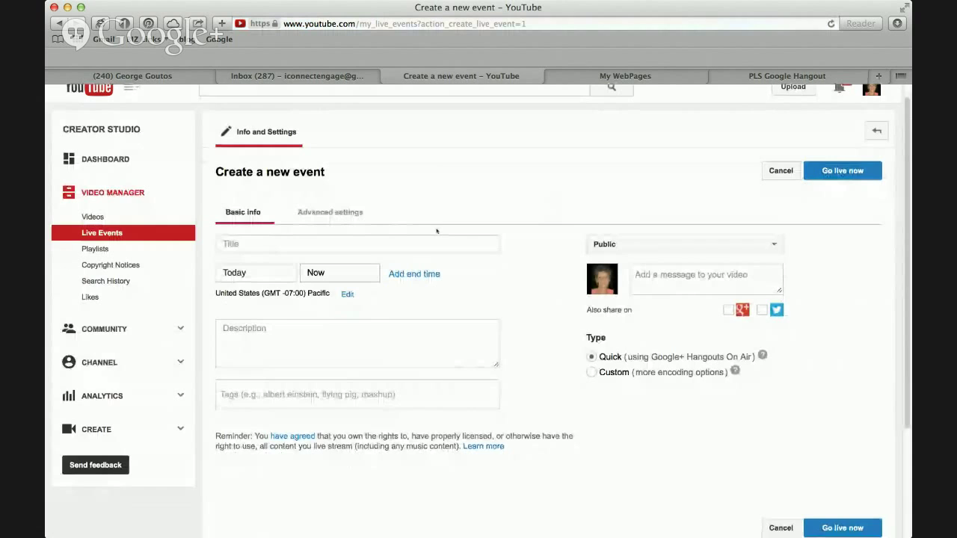
pyautogui.click(314, 245)
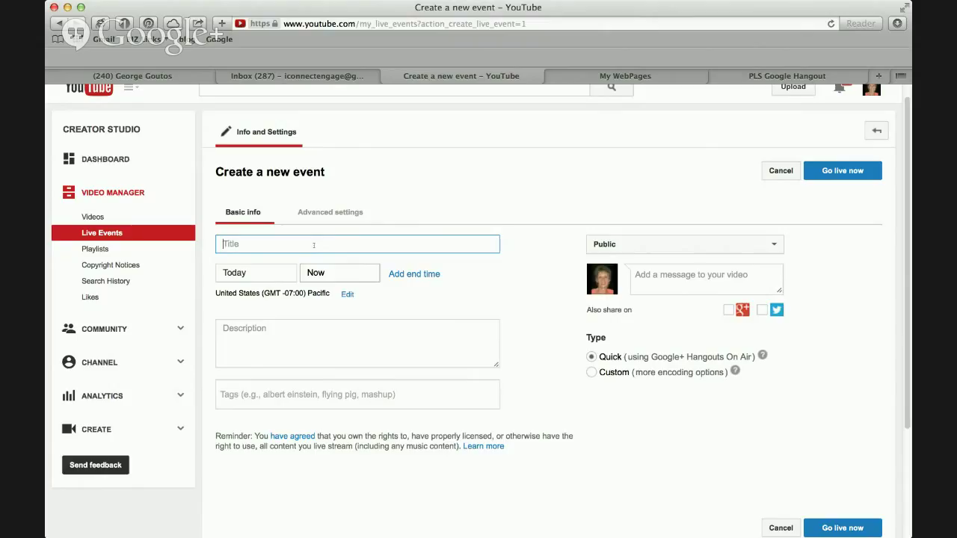
pyautogui.write('H')
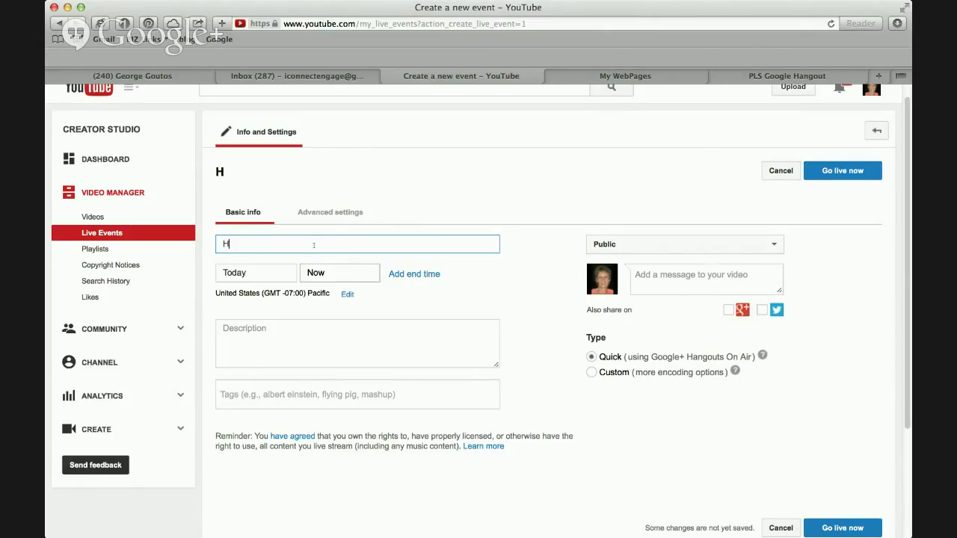
pyautogui.press('BackSpace')
pyautogui.write('Discover How to us')
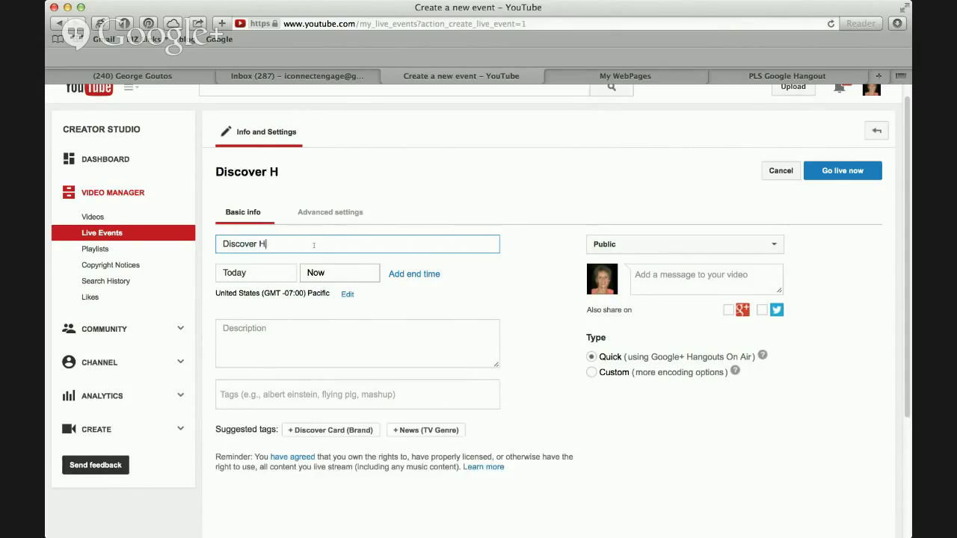
pyautogui.write('e ')
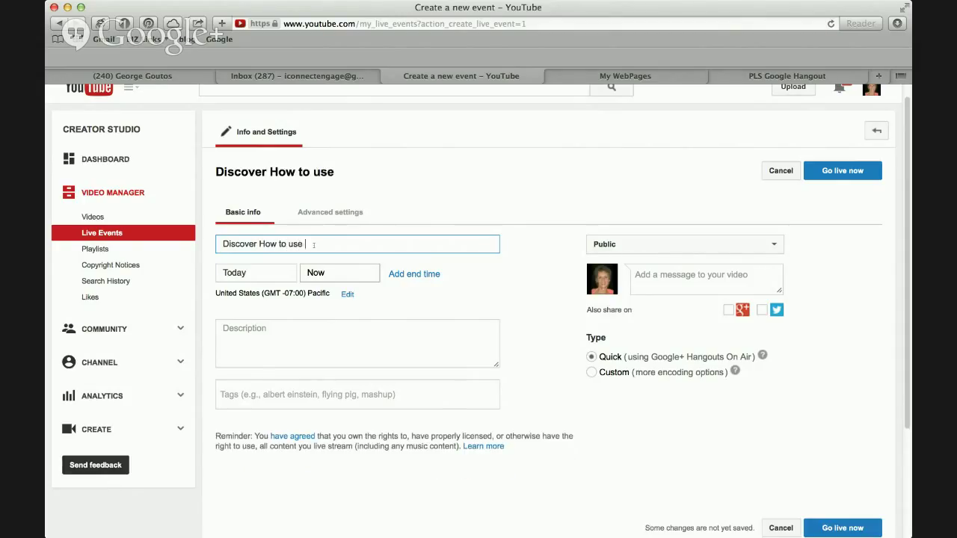
pyautogui.write('Google Hangout')
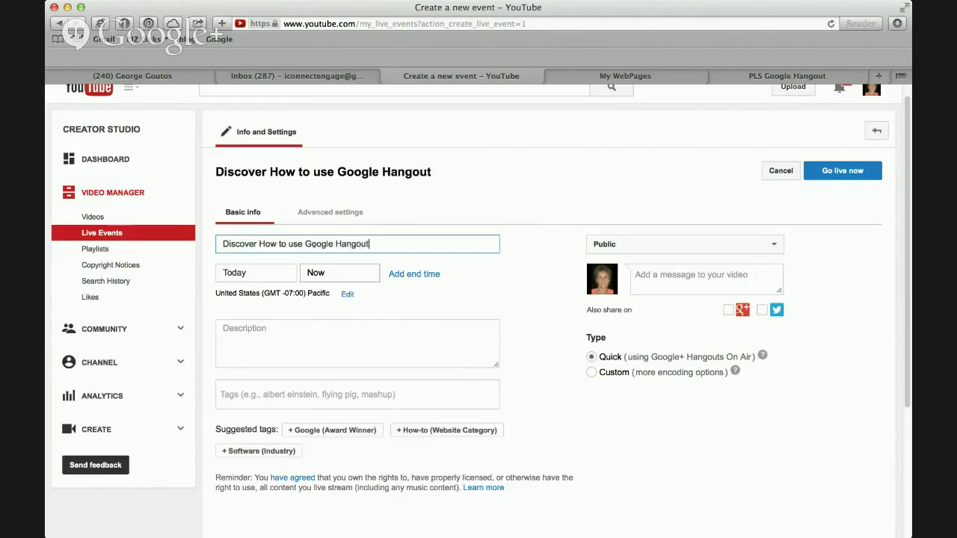
pyautogui.write('s and Land')
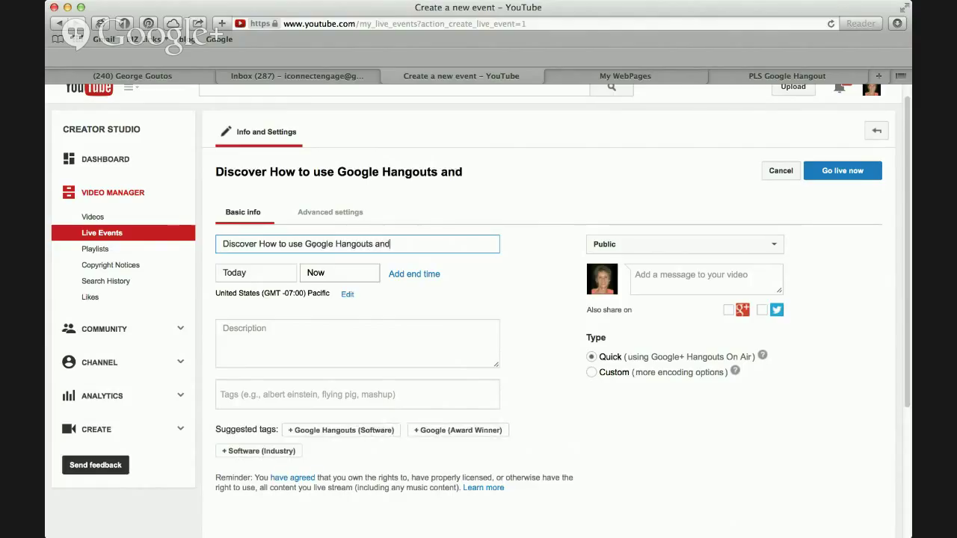
pyautogui.press('BackSpace')
pyautogui.press('BackSpace')
pyautogui.press('BackSpace')
pyautogui.press('BackSpace')
pyautogui.press('BackSpace')
pyautogui.press('BackSpace')
pyautogui.press('BackSpace')
pyautogui.press('BackSpace')
pyautogui.press('BackSpace')
pyautogui.write('to get on Page 1')
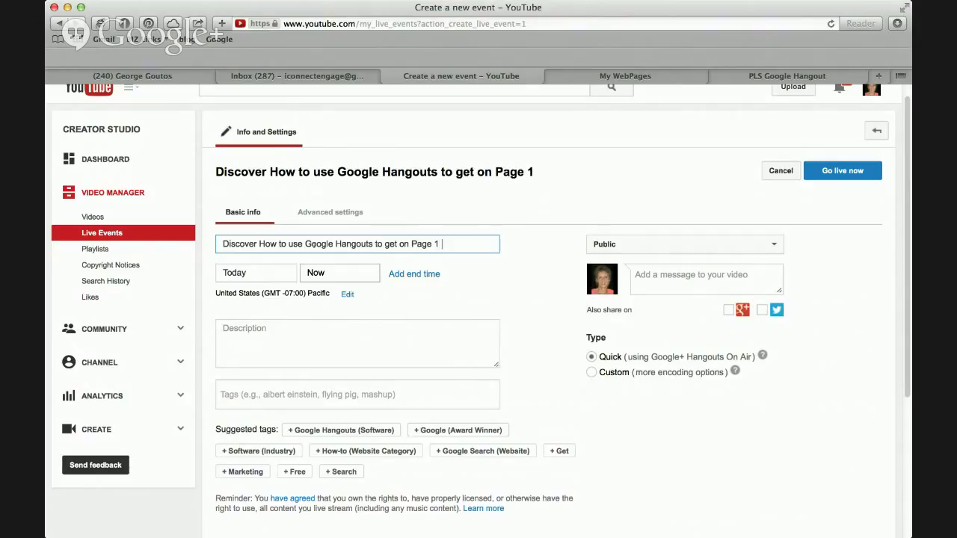
pyautogui.write(' Google')
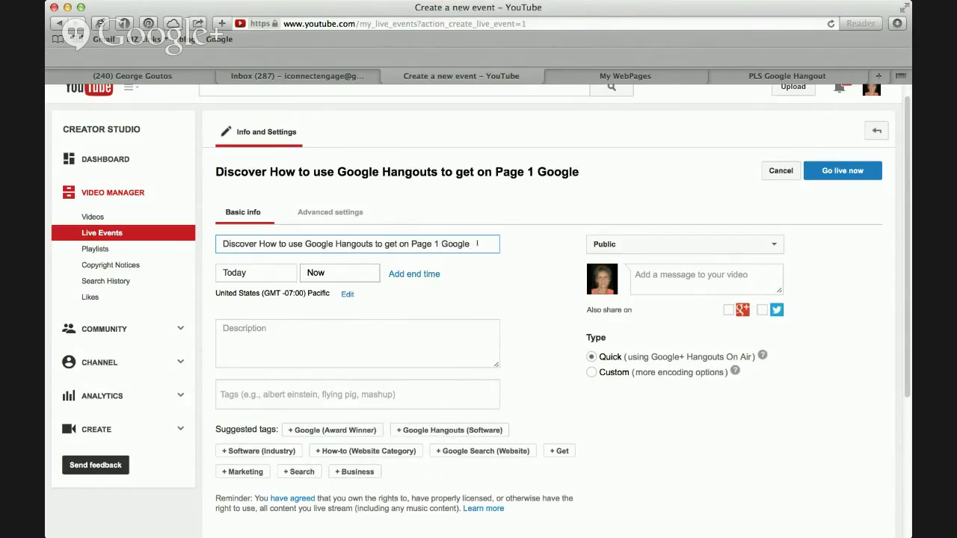
pyautogui.moveTo(477, 244); pyautogui.dragTo(223, 243)
pyautogui.press('super+c')
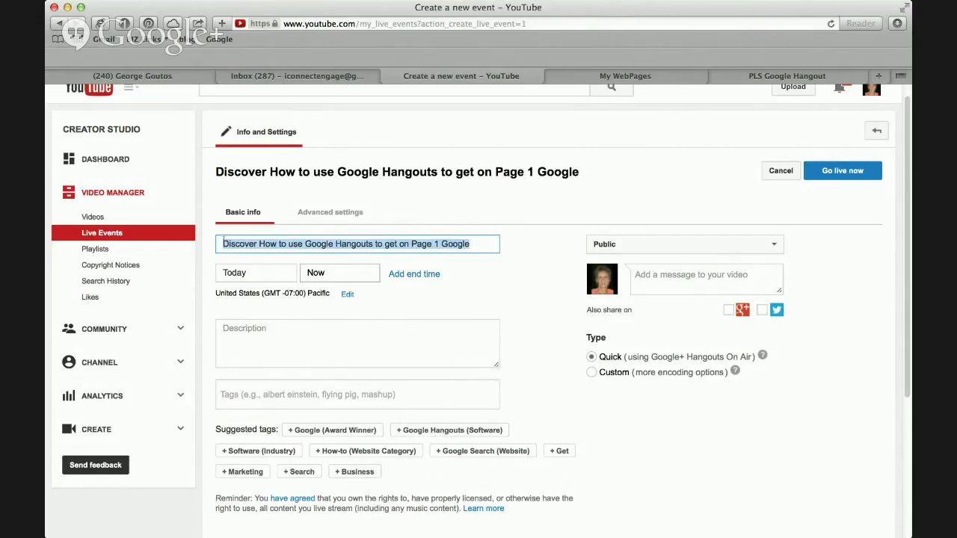
pyautogui.click(264, 328)
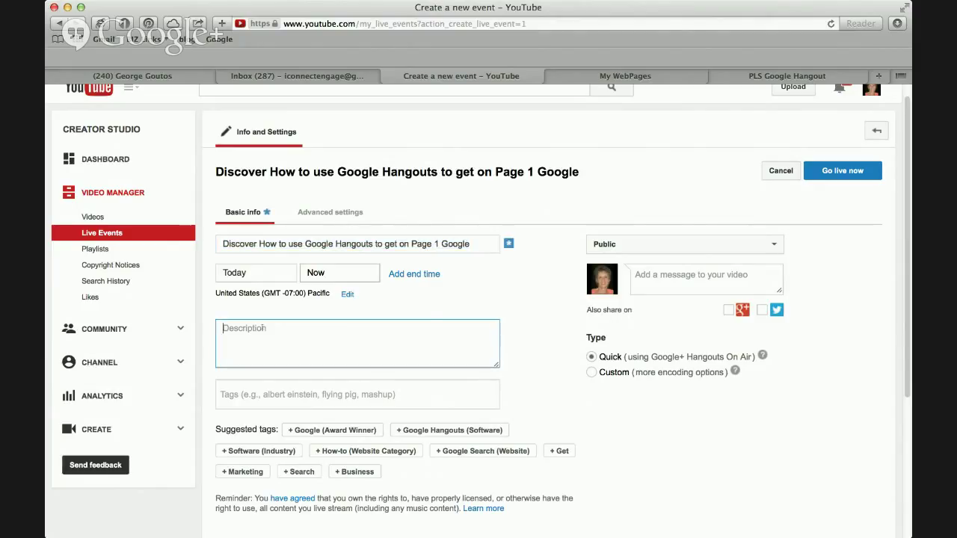
# Paste the copied title text into the event's Description box.
pyautogui.press('super+v')
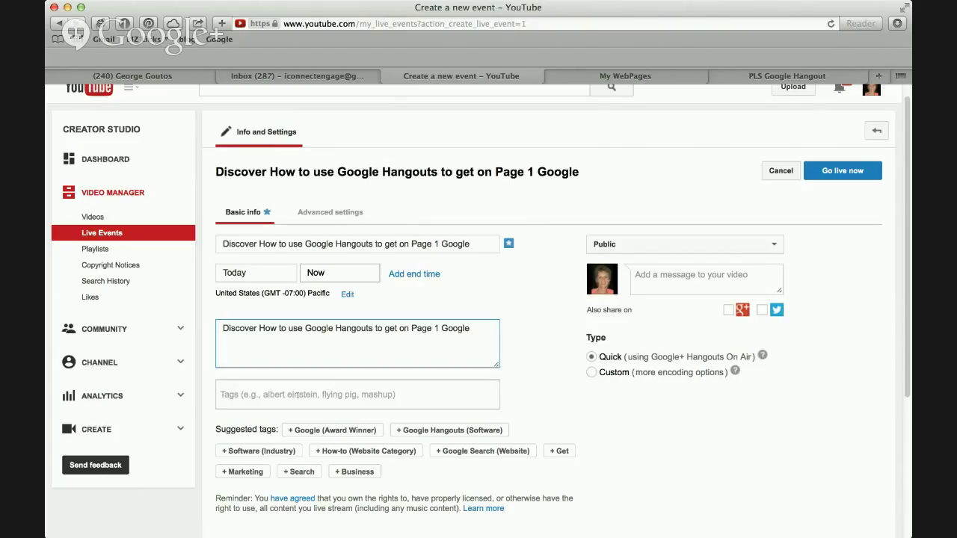
pyautogui.click(298, 395)
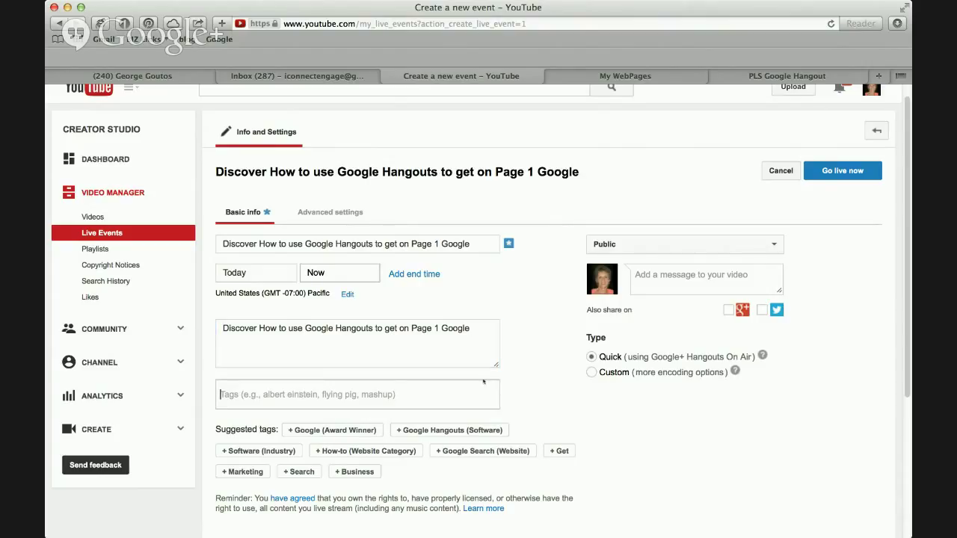
pyautogui.scroll(-1, 558, 384)
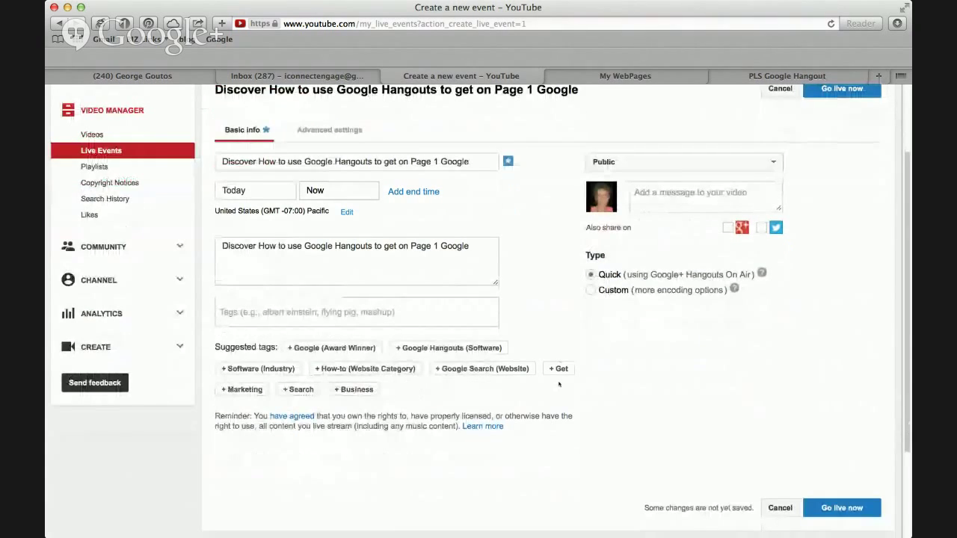
pyautogui.scroll(1, 559, 384)
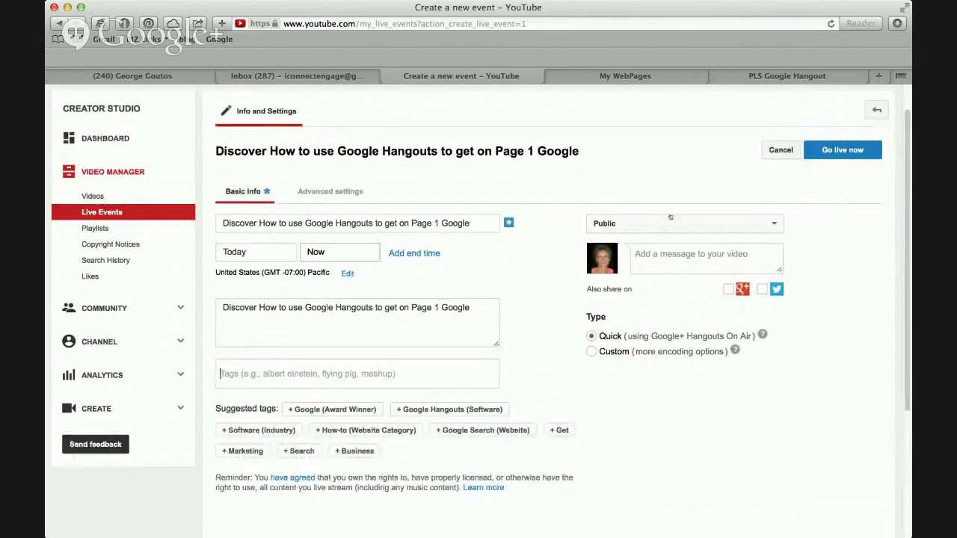
# Set the event start to Oct 22, 2014 at 12:00pm and create the event.
pyautogui.click(249, 252)
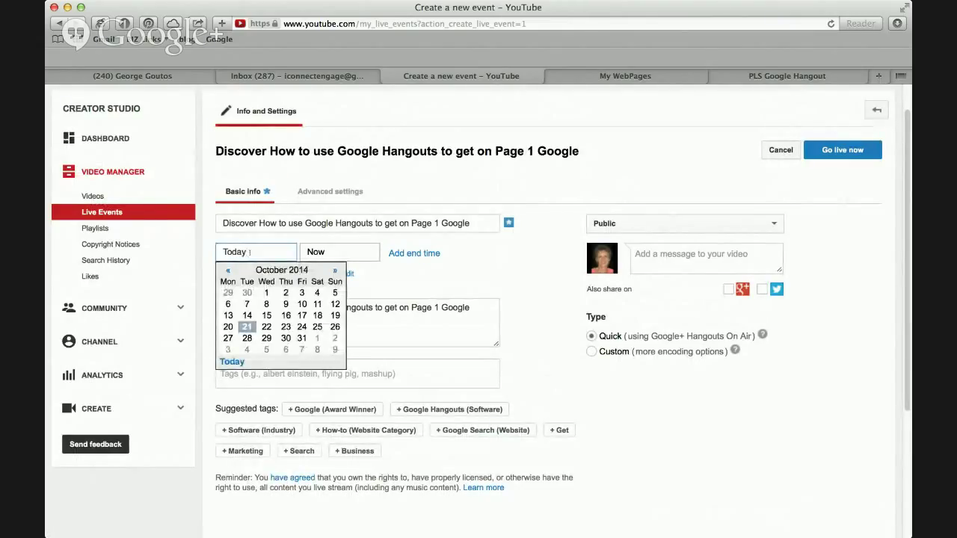
pyautogui.click(268, 328)
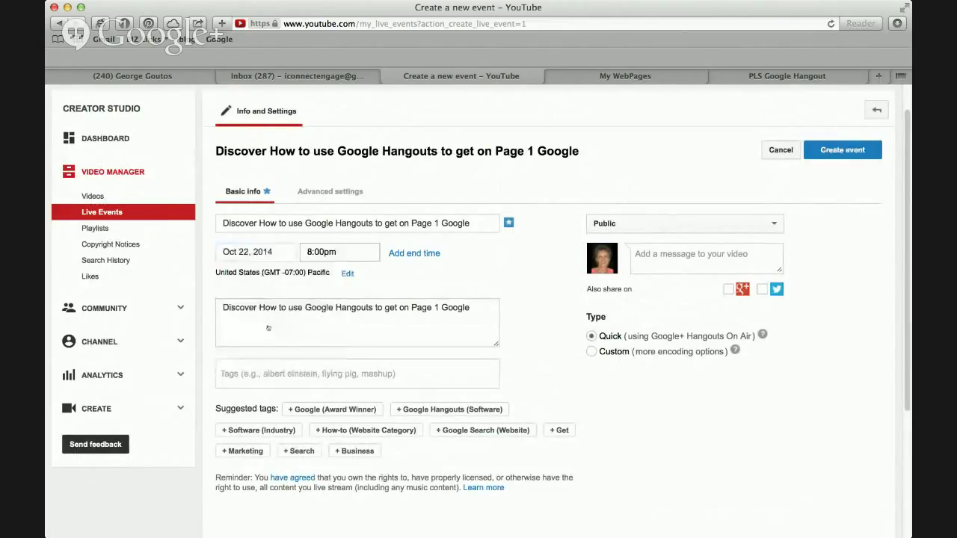
pyautogui.click(341, 254)
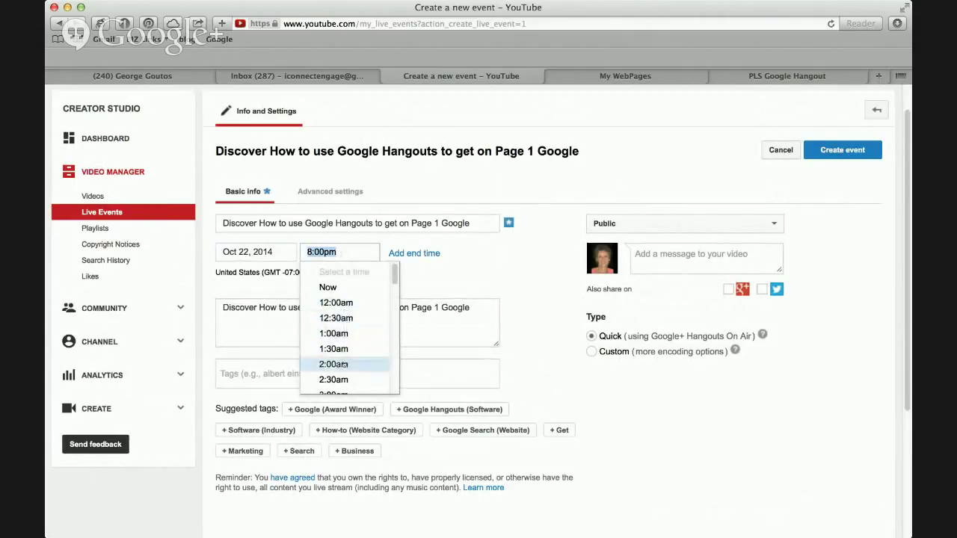
pyautogui.scroll(-1, 341, 363)
pyautogui.scroll(-8, 338, 362)
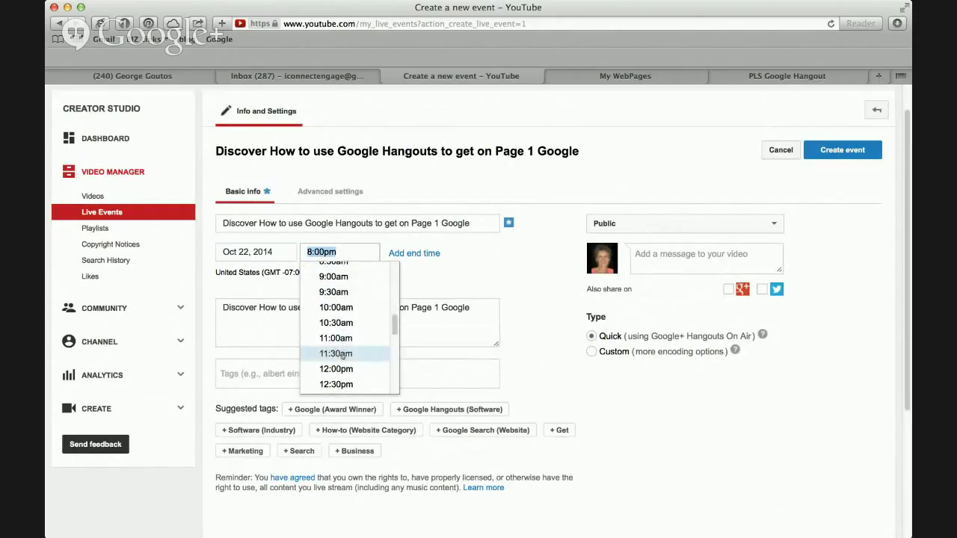
pyautogui.click(343, 370)
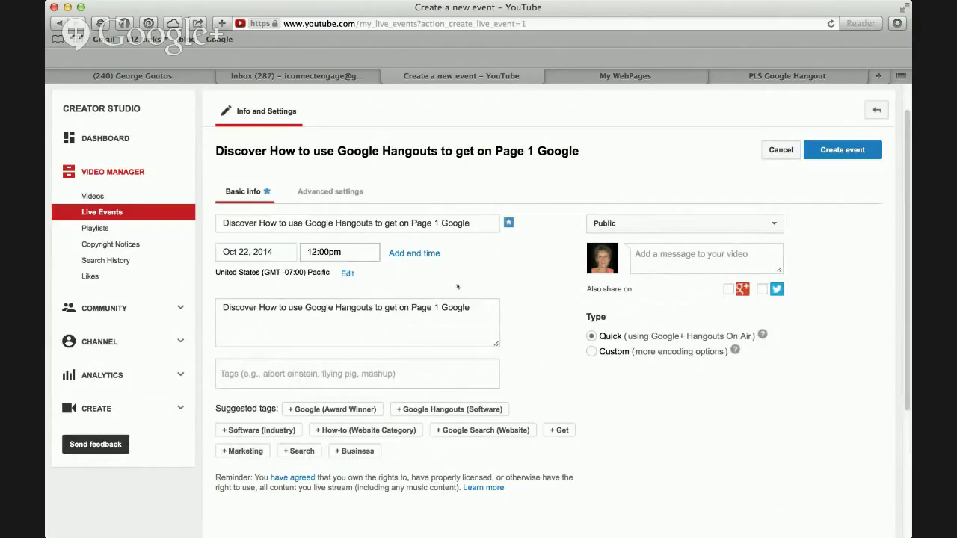
pyautogui.scroll(-1, 460, 288)
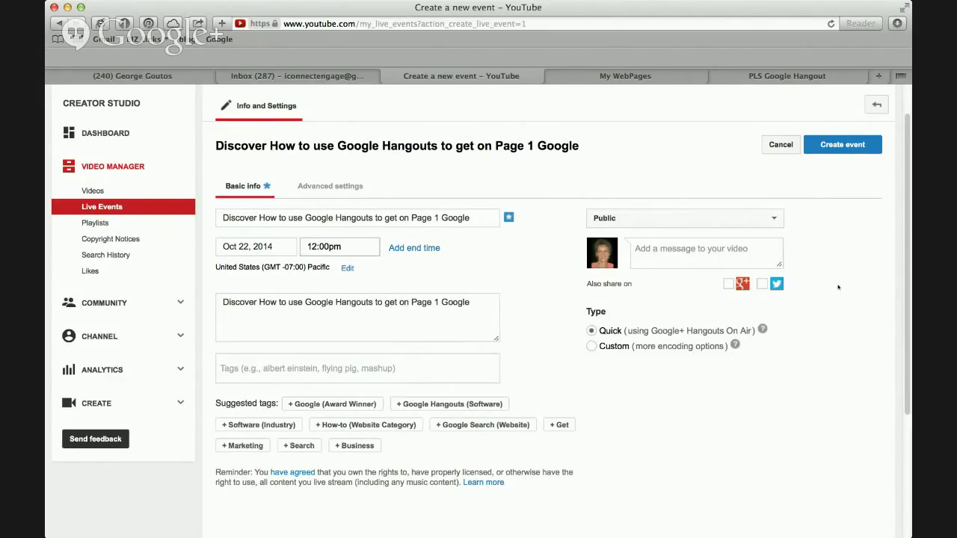
pyautogui.click(839, 147)
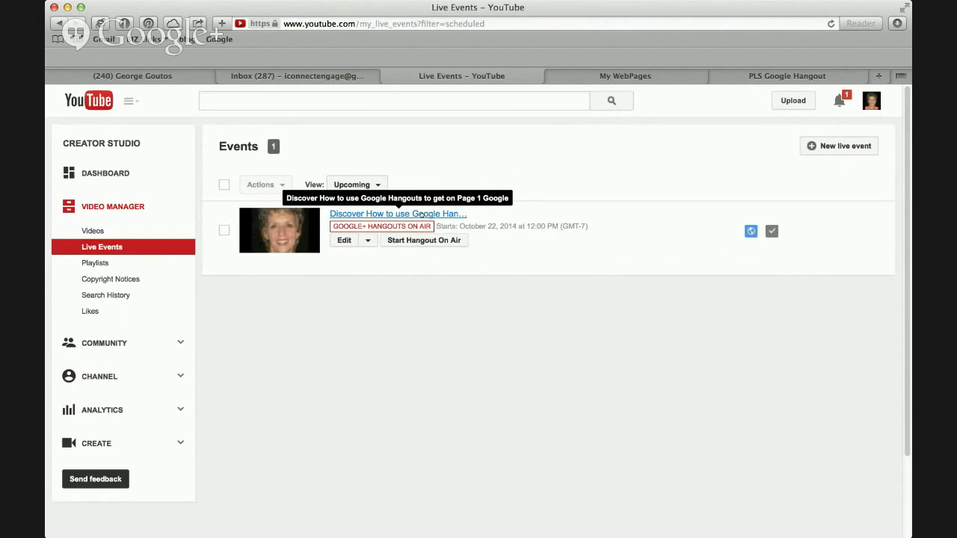
# Open the new live event's watch page, select the video ID after v= in its address, and return to My WebPages.
pyautogui.click(421, 214)
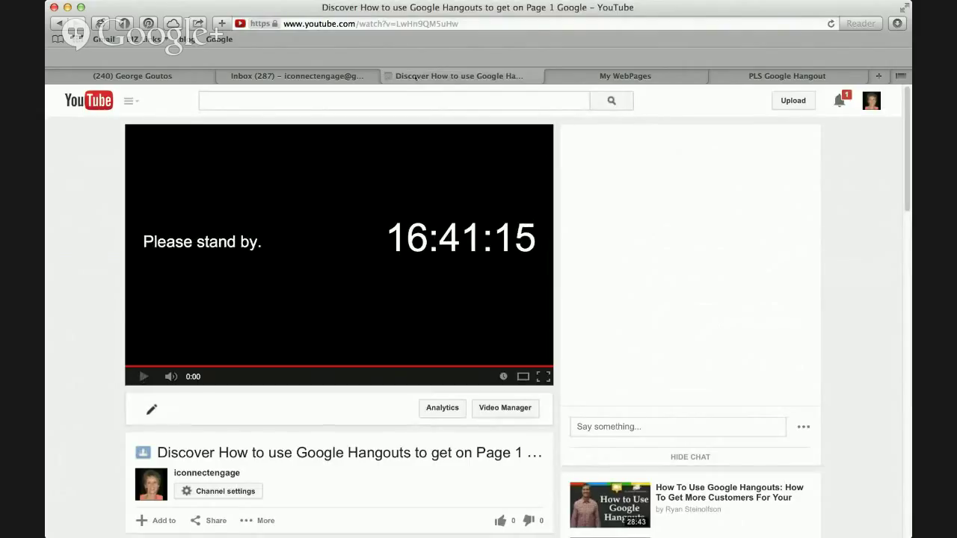
pyautogui.moveTo(468, 23); pyautogui.dragTo(397, 24)
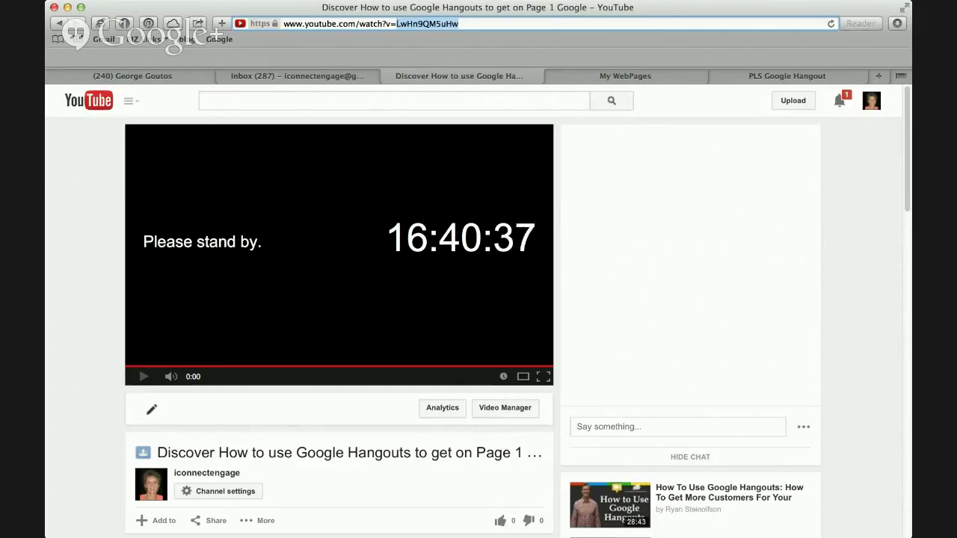
pyautogui.click(397, 23)
pyautogui.moveTo(397, 23); pyautogui.dragTo(459, 23)
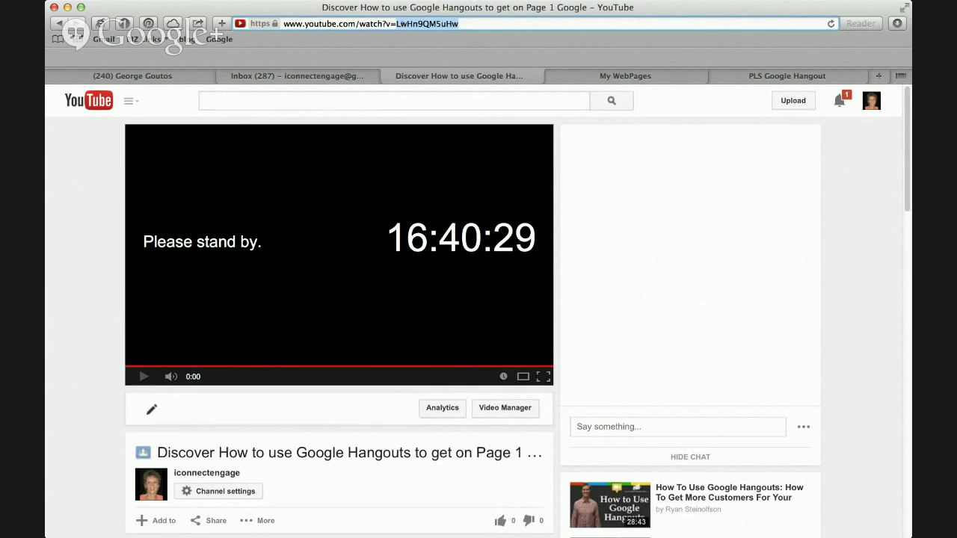
pyautogui.click(661, 79)
# Go to Websites > Manage Websites and scroll down to the Landing Page / Sales Page steps.
pyautogui.scroll(-2, 432, 297)
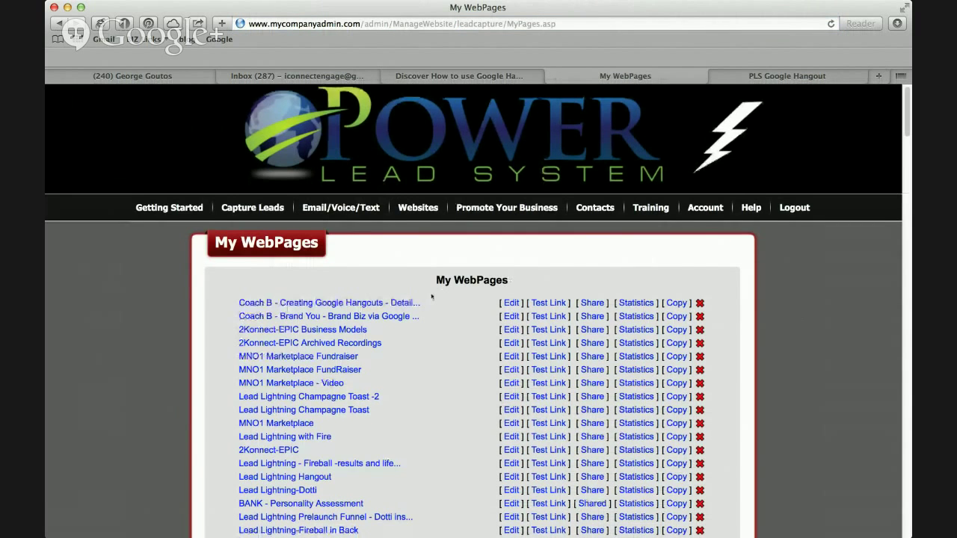
pyautogui.scroll(-1, 431, 297)
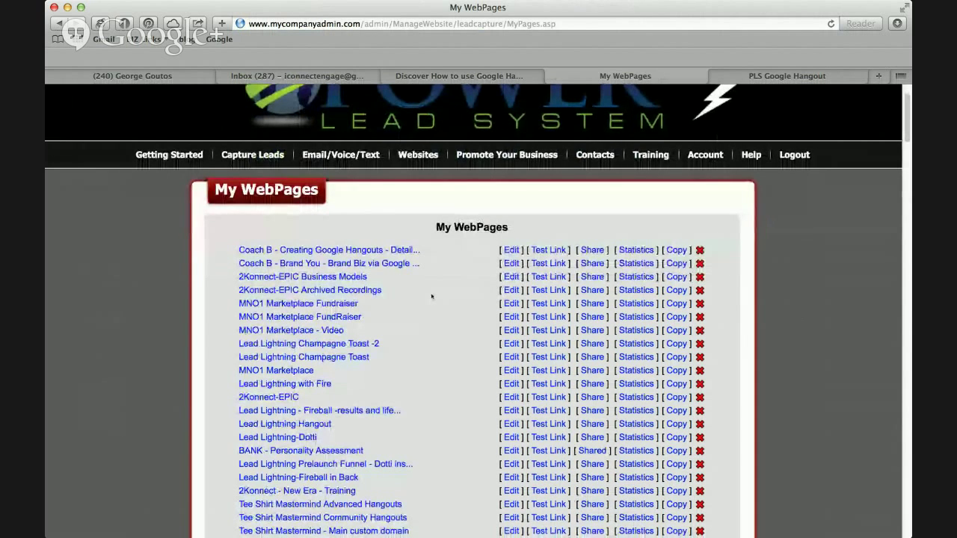
pyautogui.scroll(-1, 431, 296)
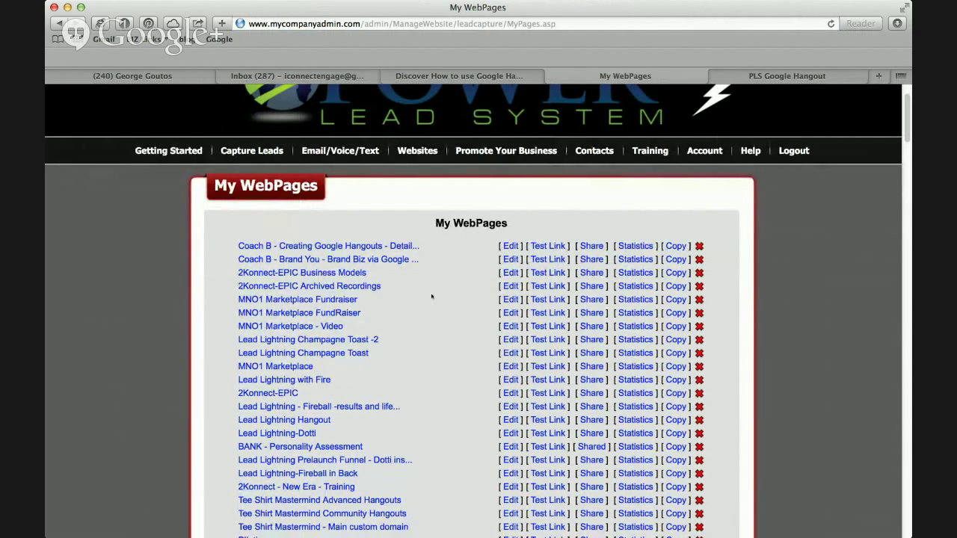
pyautogui.moveTo(423, 159)
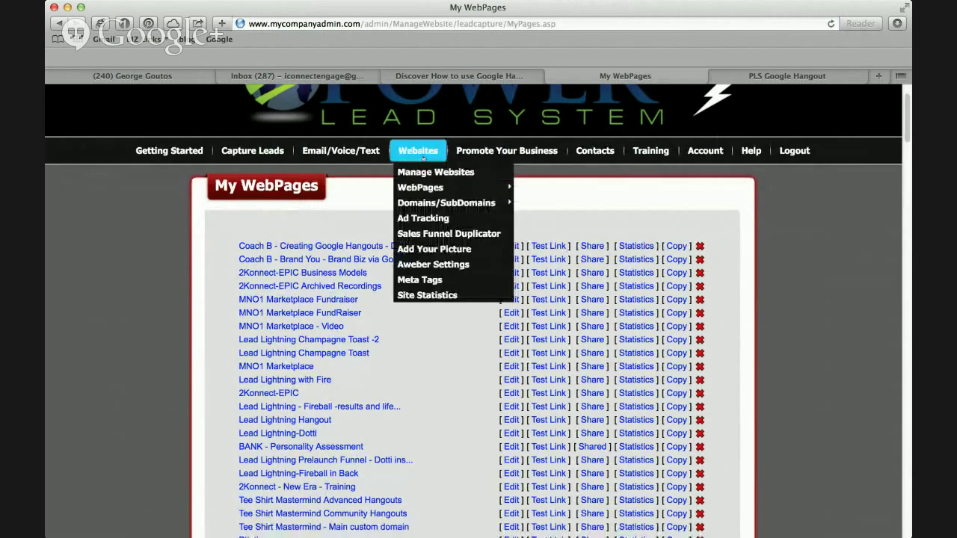
pyautogui.click(424, 172)
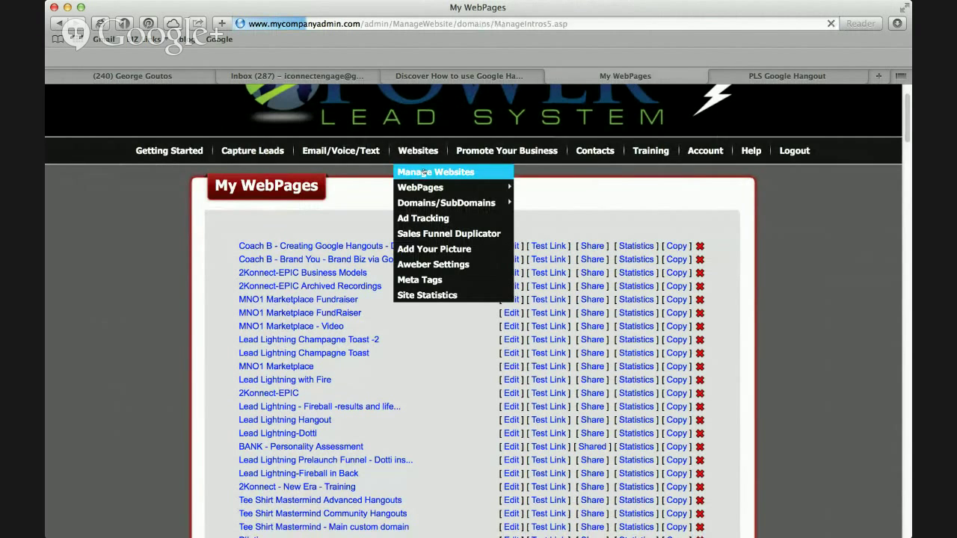
pyautogui.scroll(-3, 576, 277)
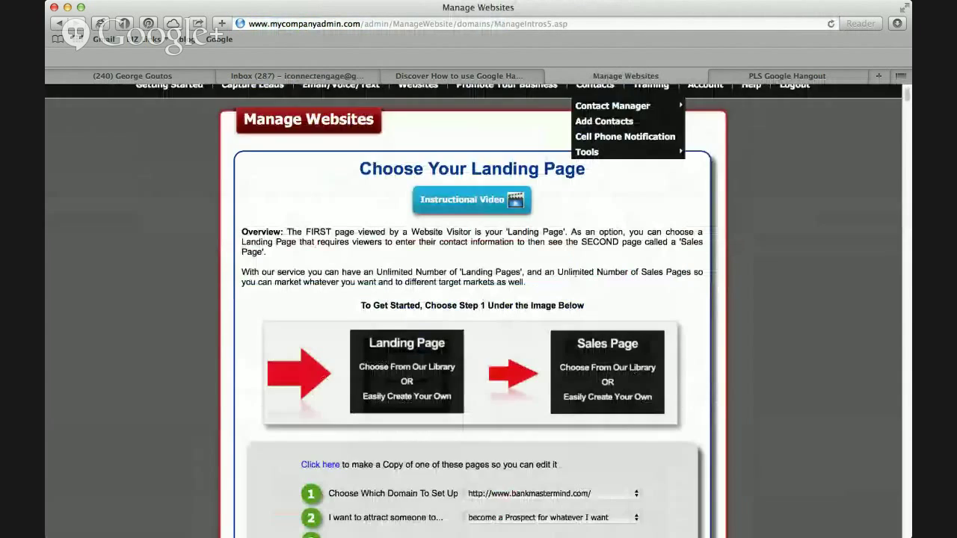
pyautogui.scroll(-5, 415, 269)
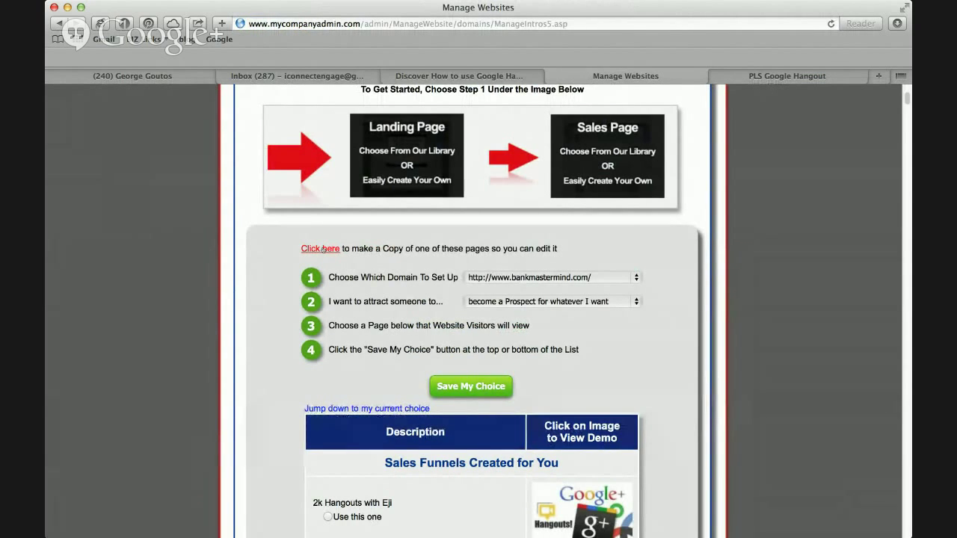
# Open the list of copyable pages and scroll down to the Bypass Lead Capture Pages section.
pyautogui.click(323, 249)
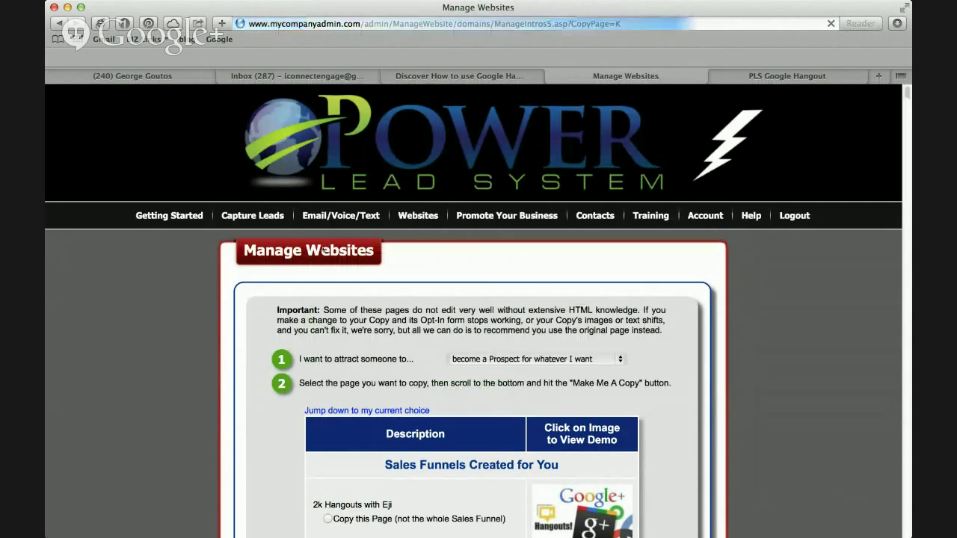
pyautogui.scroll(-5, 600, 337)
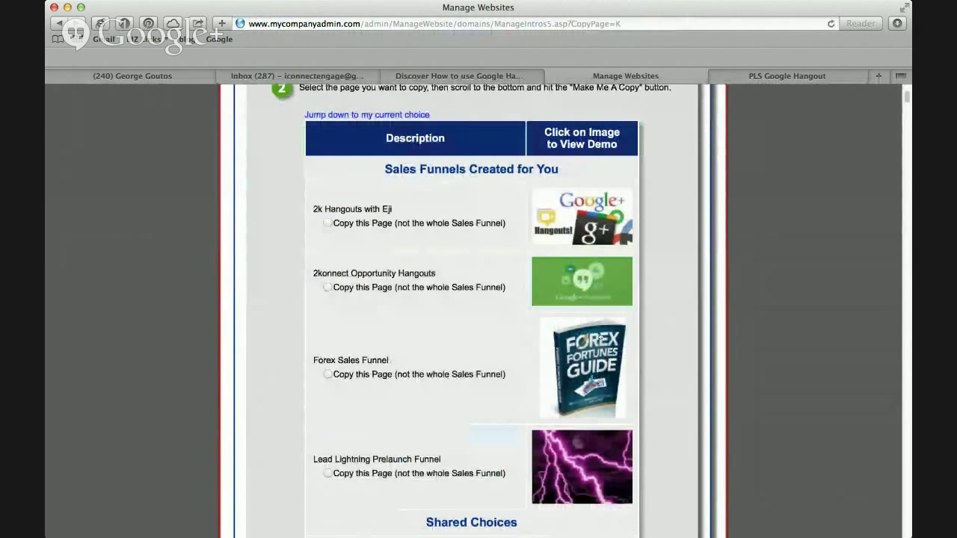
pyautogui.scroll(2, 601, 337)
pyautogui.scroll(1, 601, 337)
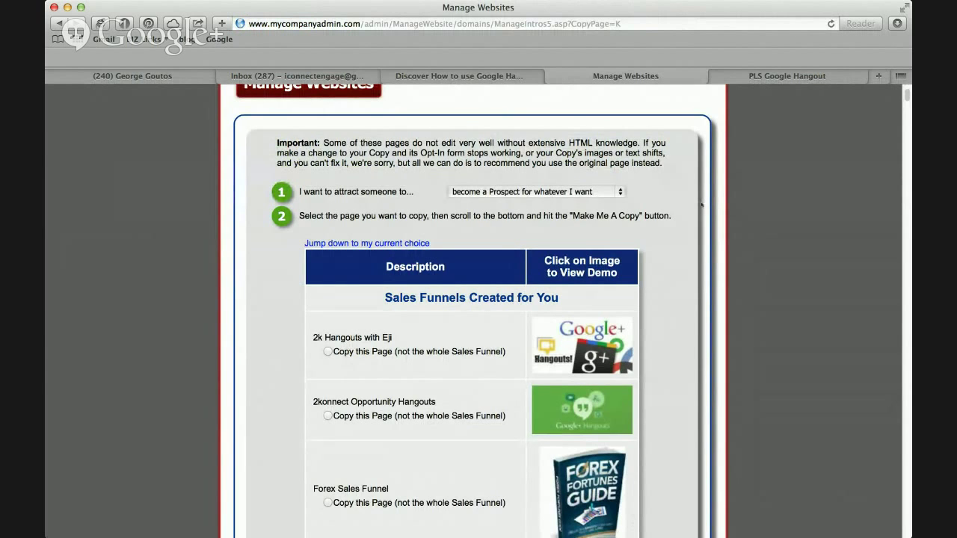
pyautogui.scroll(-10, 702, 204)
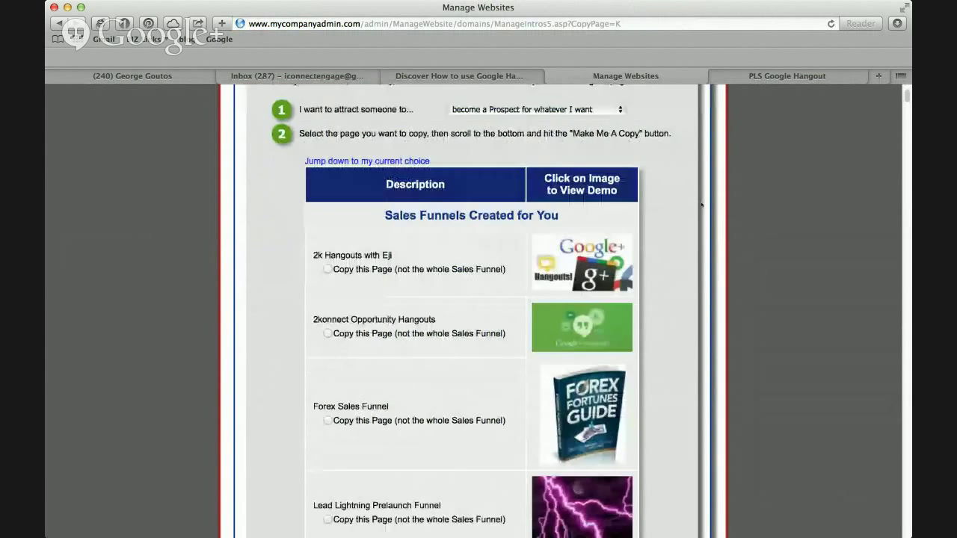
pyautogui.scroll(-10, 702, 204)
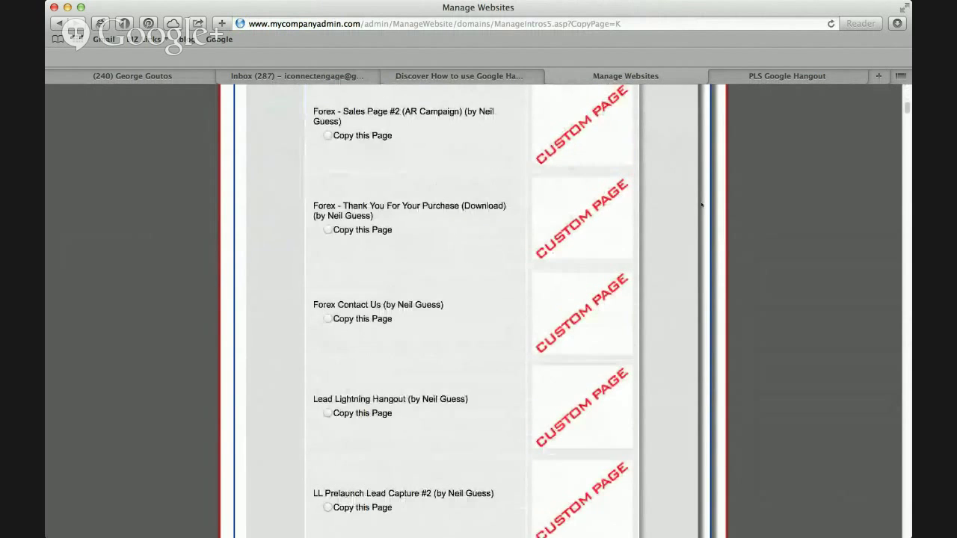
pyautogui.scroll(-10, 701, 204)
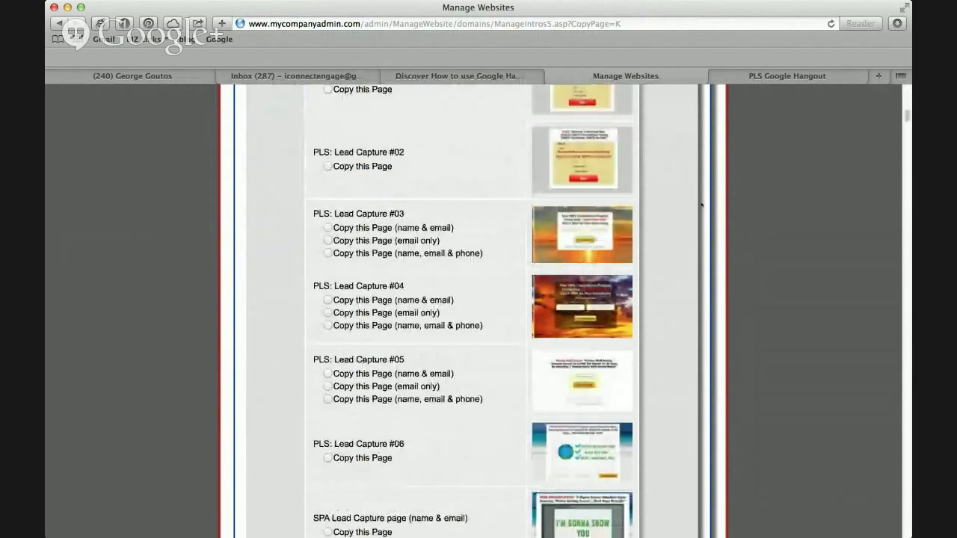
pyautogui.scroll(-2, 701, 204)
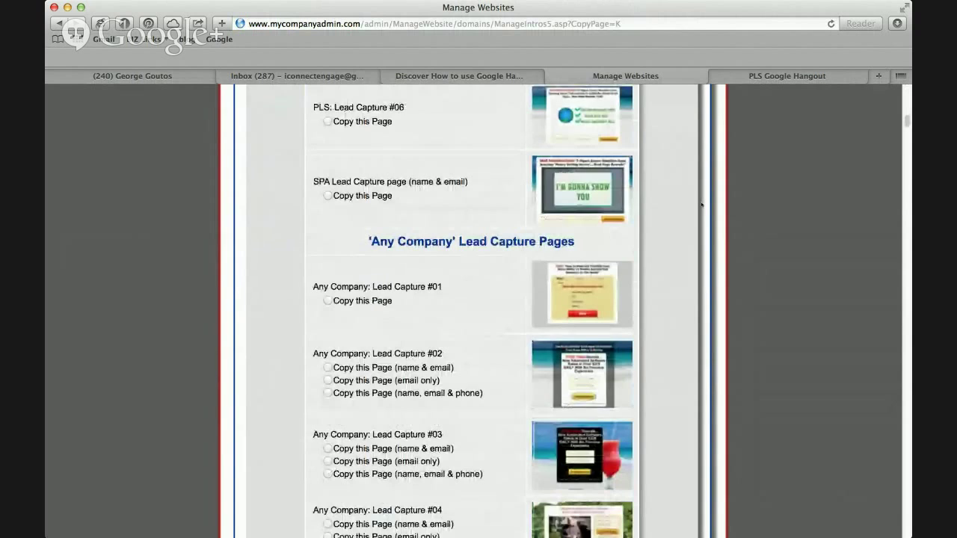
pyautogui.scroll(-12, 702, 204)
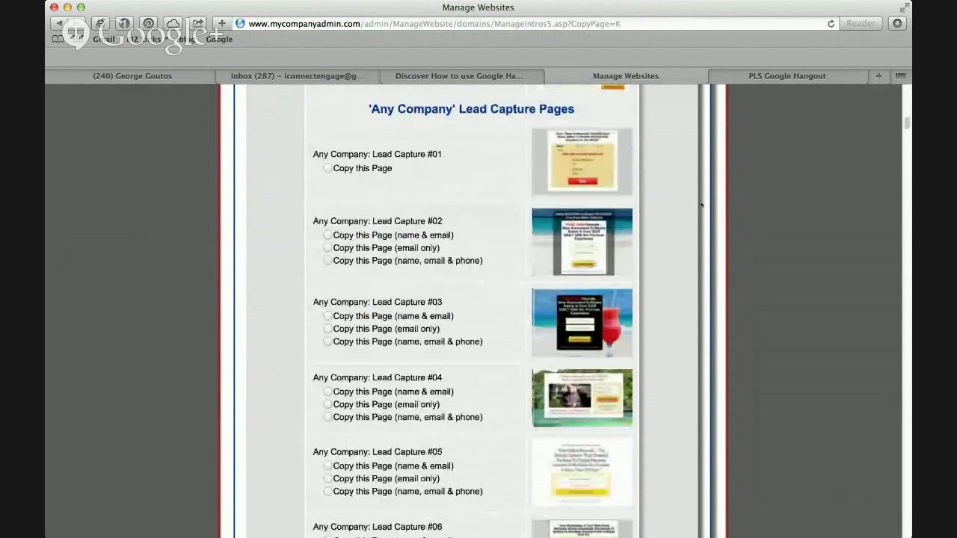
pyautogui.scroll(-9, 701, 205)
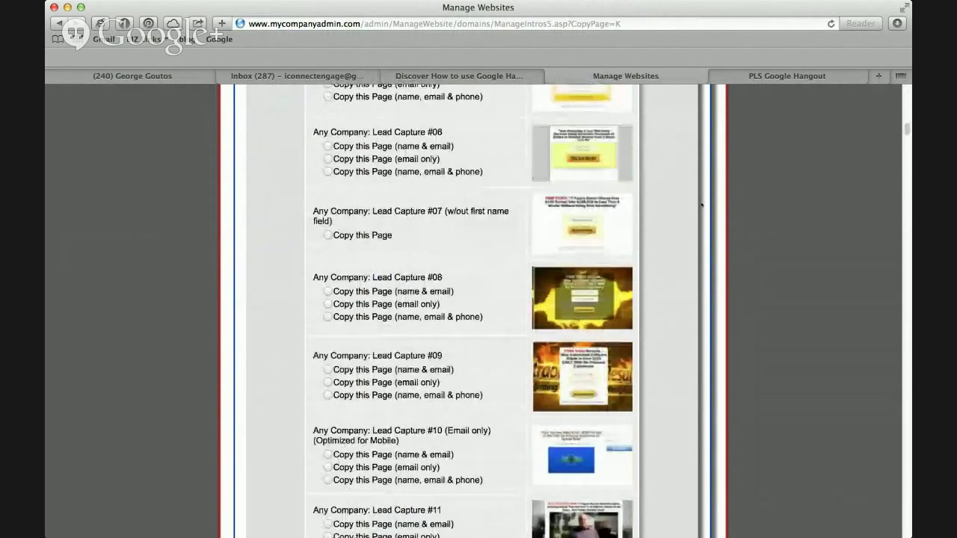
pyautogui.scroll(-9, 701, 204)
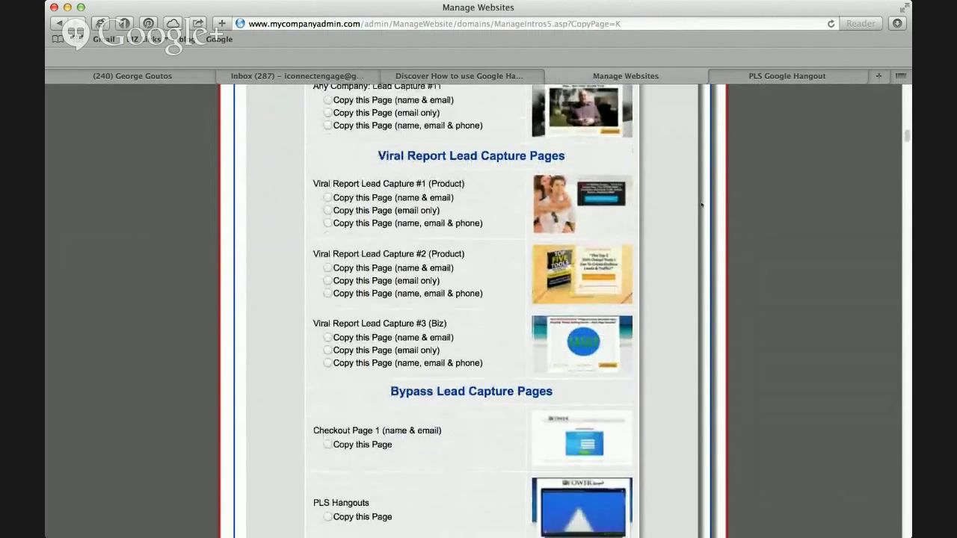
pyautogui.scroll(20, 701, 204)
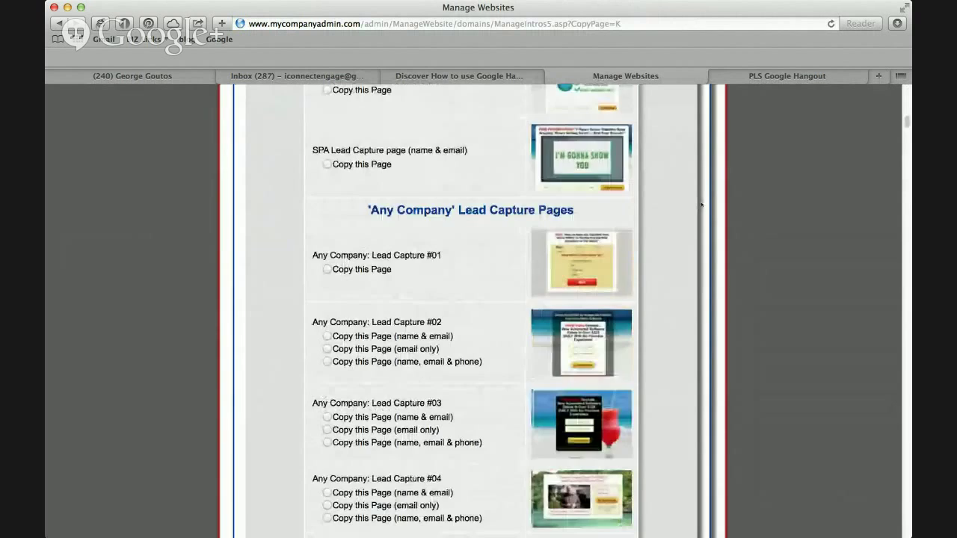
pyautogui.scroll(5, 701, 204)
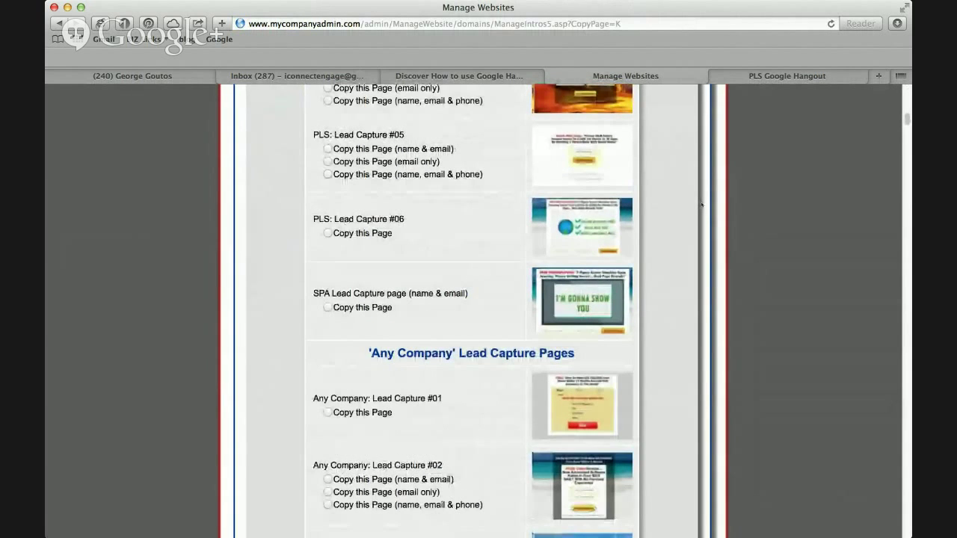
pyautogui.scroll(5, 701, 204)
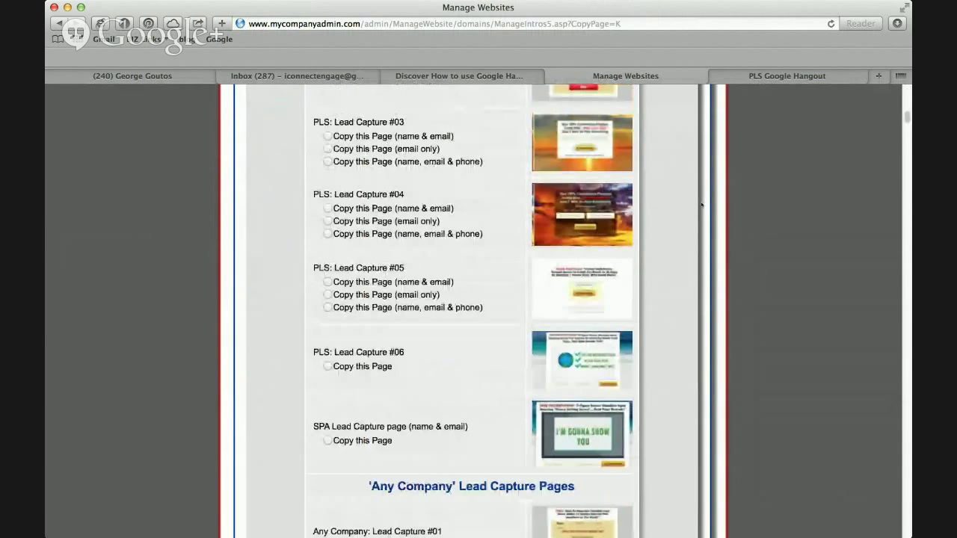
pyautogui.scroll(3, 701, 205)
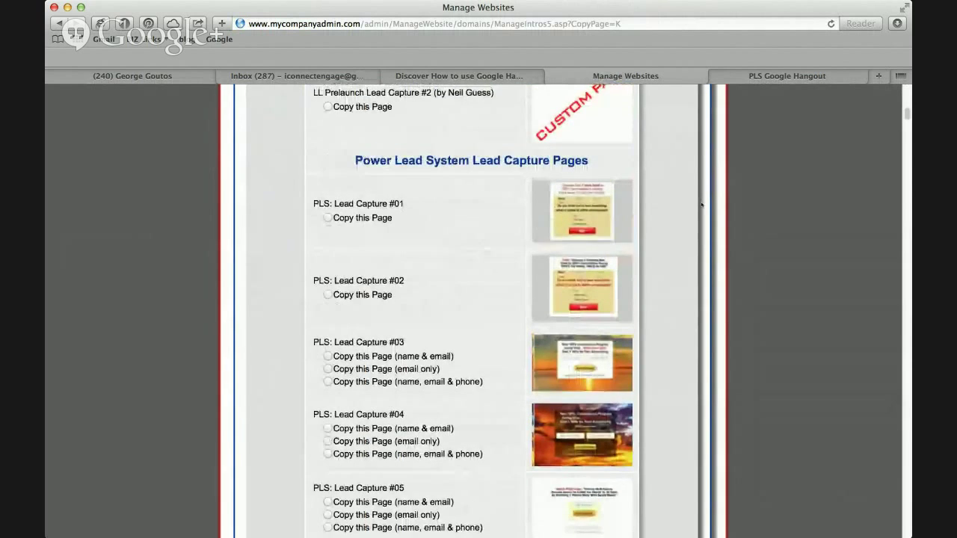
pyautogui.scroll(-10, 702, 204)
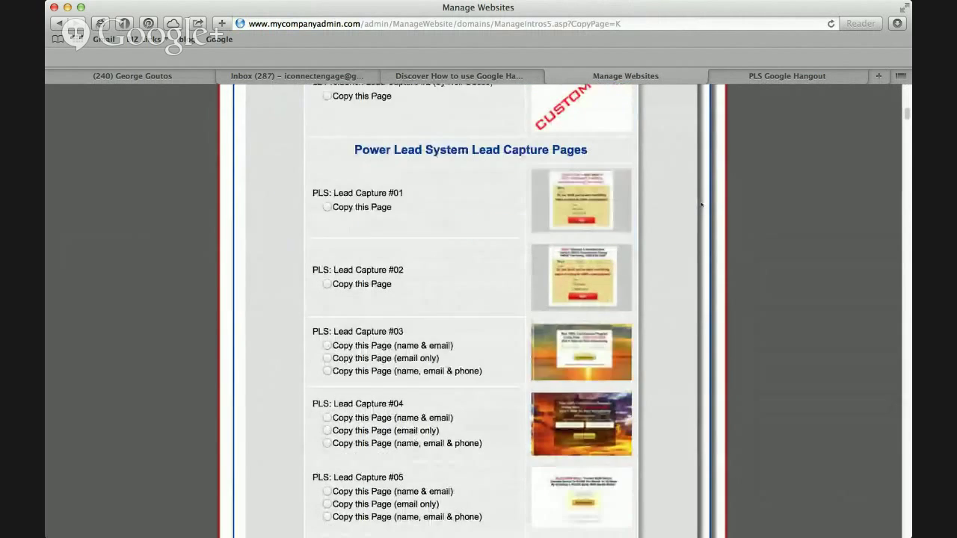
pyautogui.scroll(-4, 702, 204)
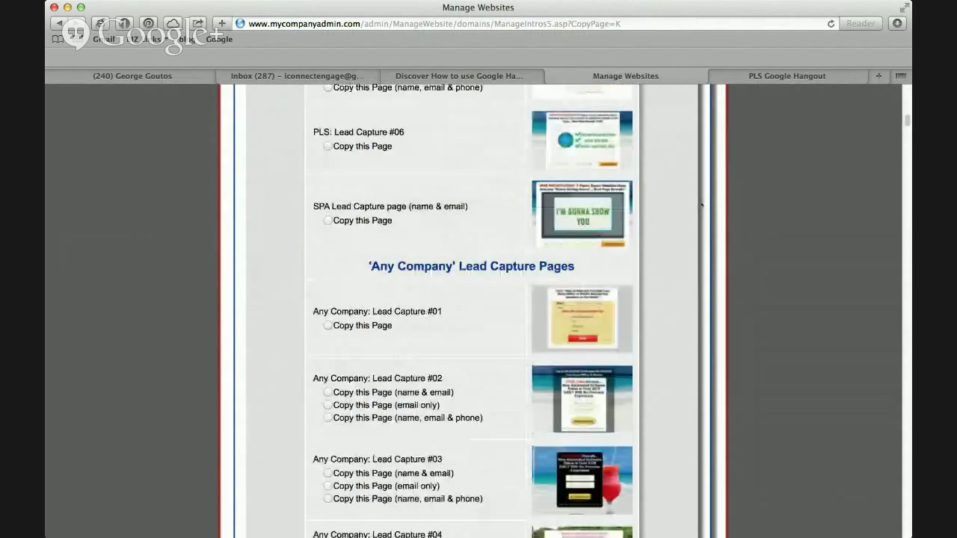
pyautogui.scroll(-8, 701, 204)
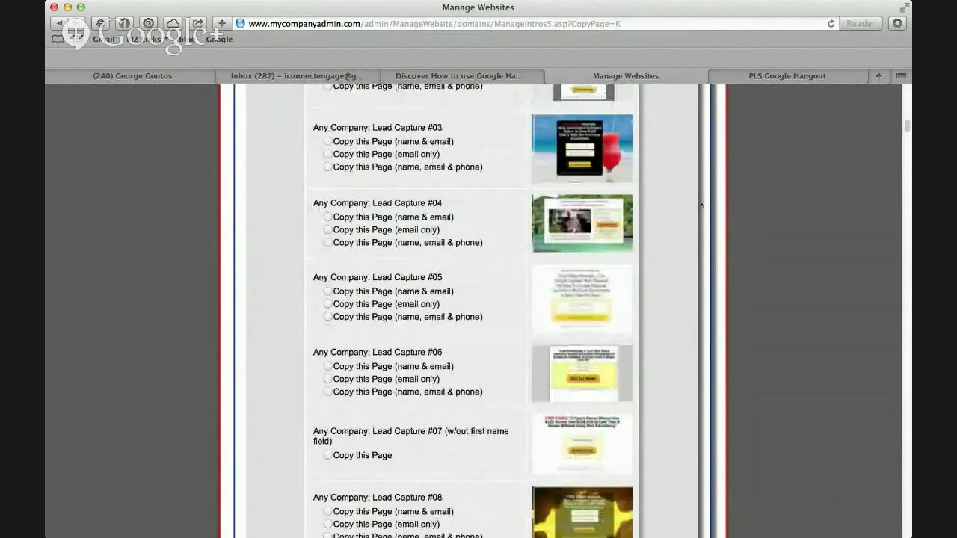
pyautogui.scroll(-8, 702, 205)
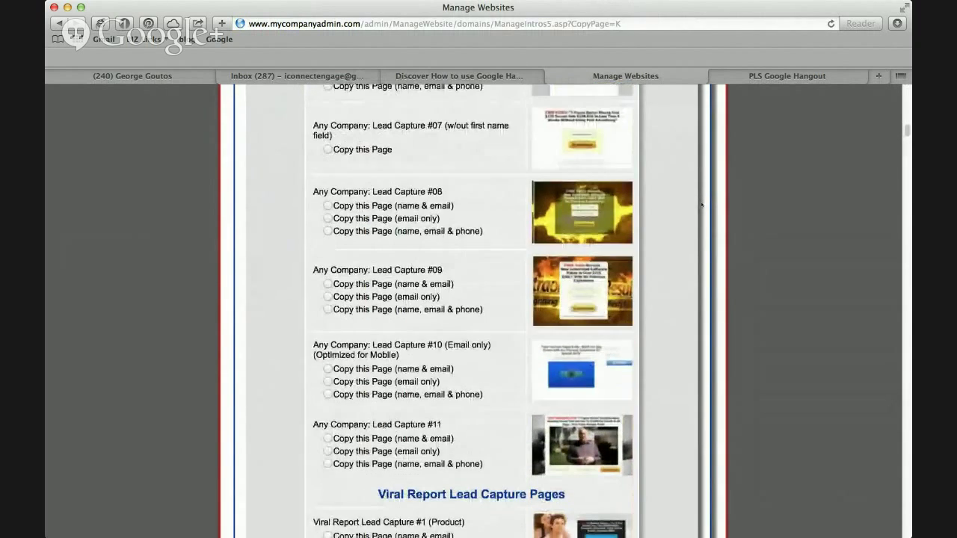
pyautogui.scroll(-3, 701, 204)
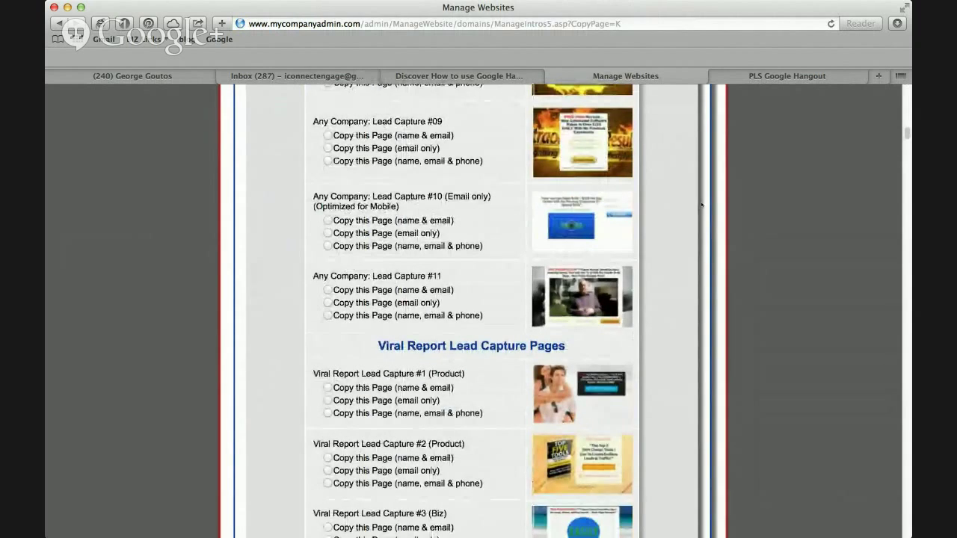
pyautogui.scroll(-4, 701, 204)
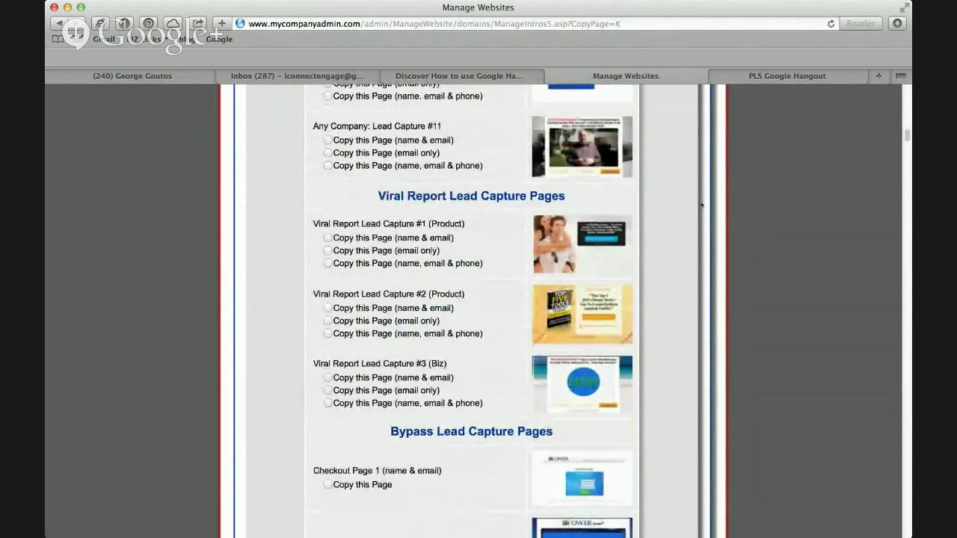
pyautogui.scroll(-7, 702, 205)
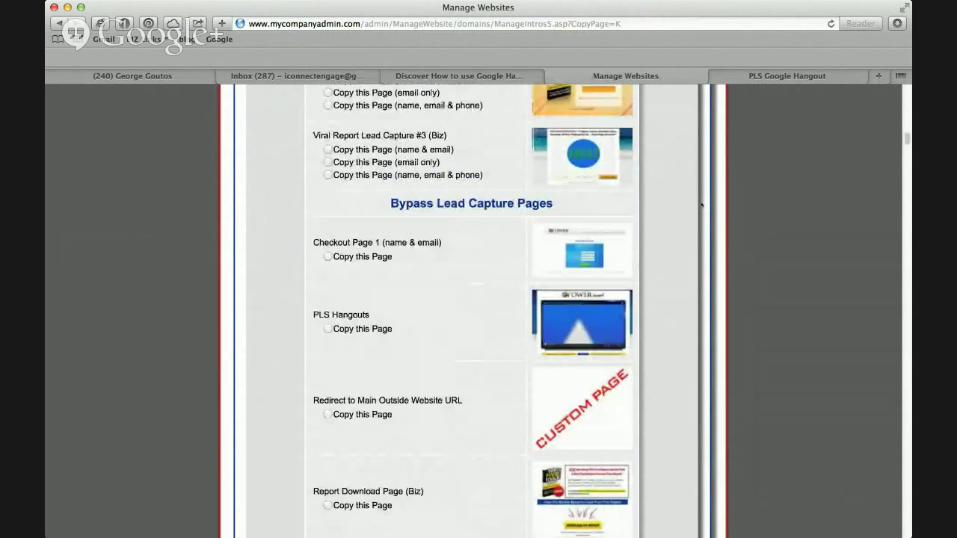
pyautogui.scroll(-1, 701, 204)
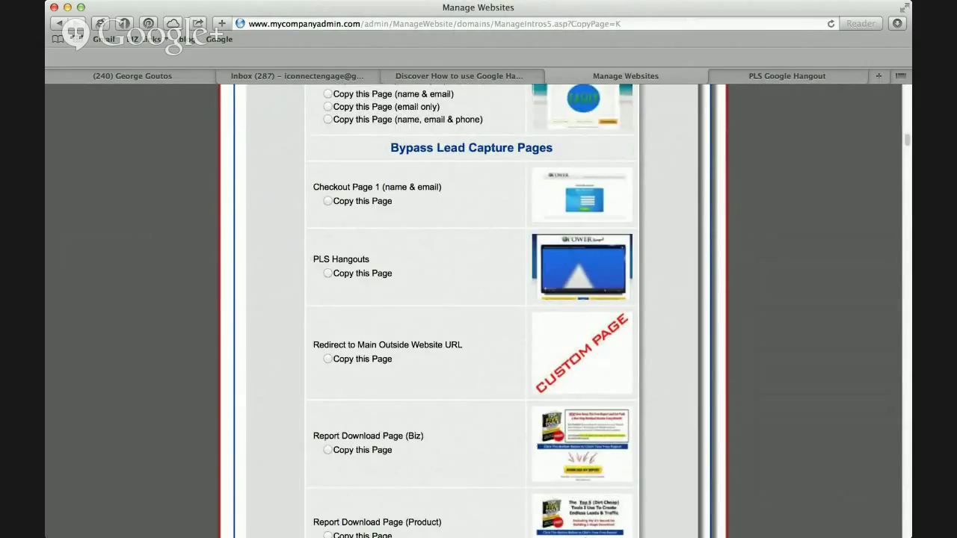
# Choose 'Copy this Page' under PLS Hangouts and create the copy with Make Me A Copy.
pyautogui.moveTo(311, 257); pyautogui.dragTo(400, 261)
pyautogui.click(400, 261)
pyautogui.click(327, 274)
pyautogui.moveTo(906, 139); pyautogui.dragTo(907, 516)
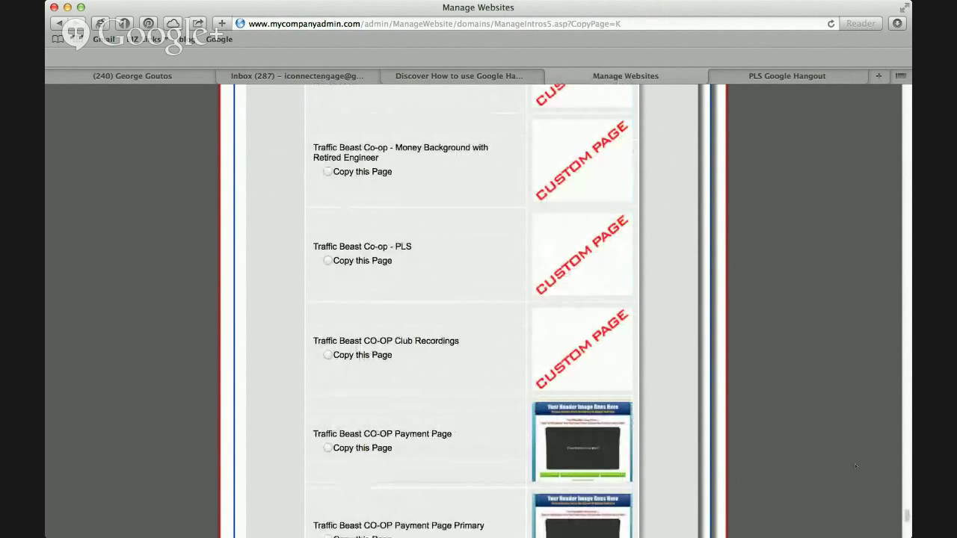
pyautogui.scroll(-10, 856, 467)
pyautogui.scroll(-4, 856, 467)
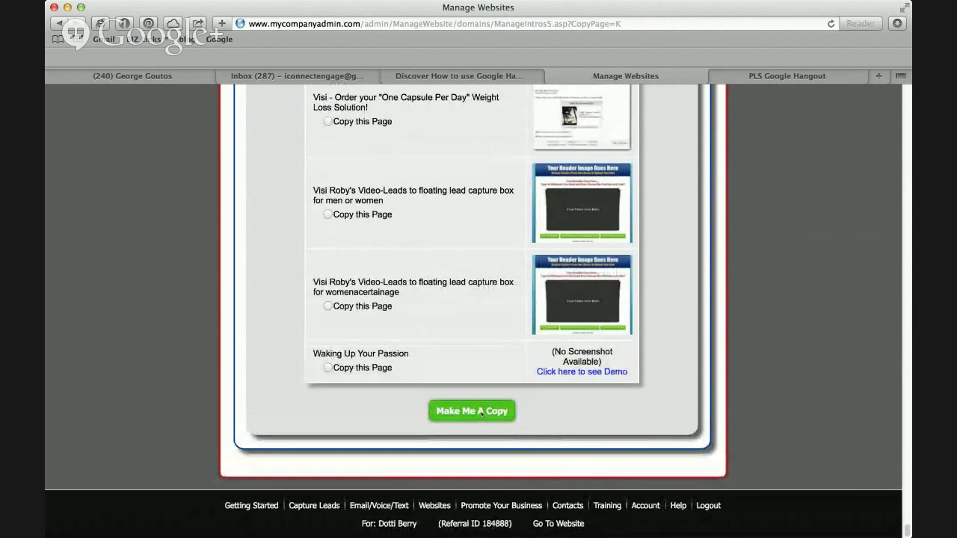
pyautogui.click(480, 411)
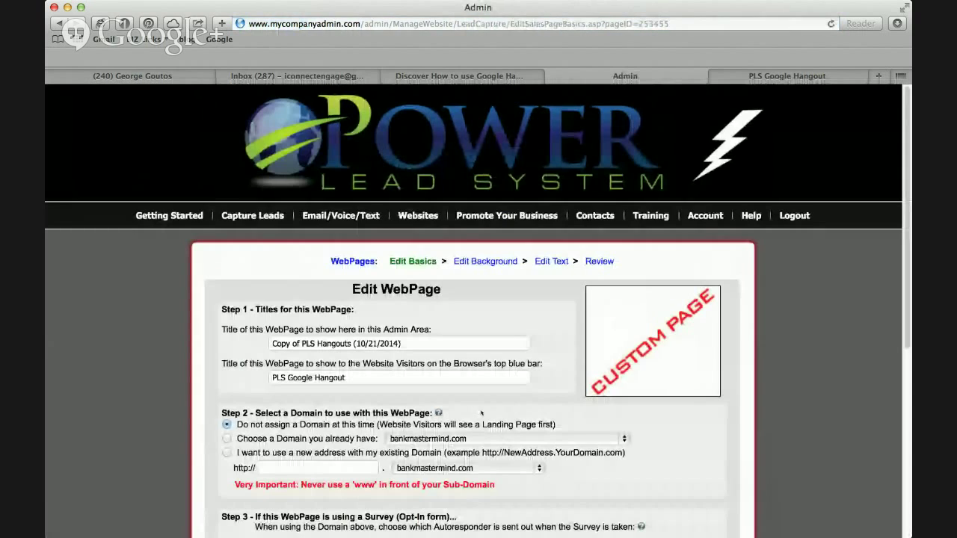
# Change the admin-area title to 'Training for Google Hangout'.
pyautogui.scroll(-2, 501, 328)
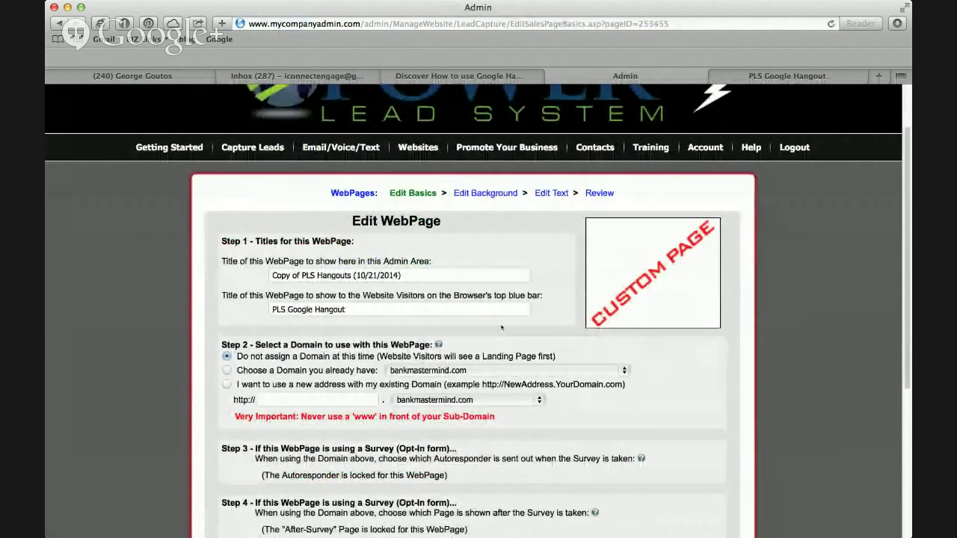
pyautogui.click(427, 275)
pyautogui.tripleClick(427, 275)
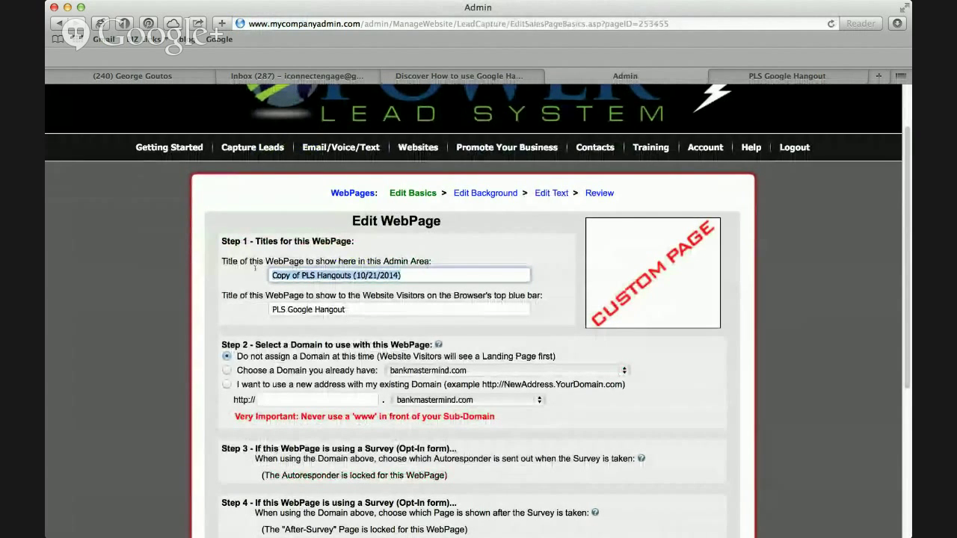
pyautogui.write('Test f')
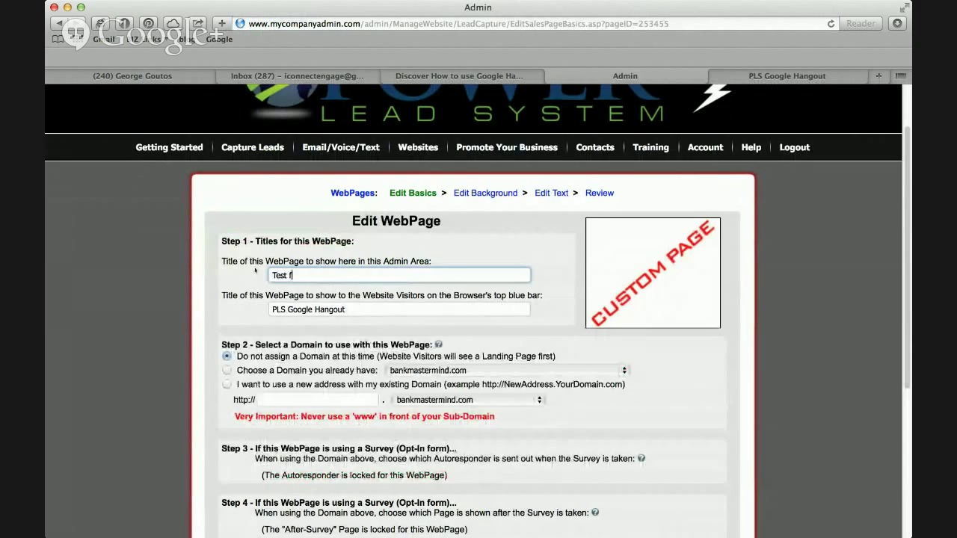
pyautogui.write('or Google Hangout')
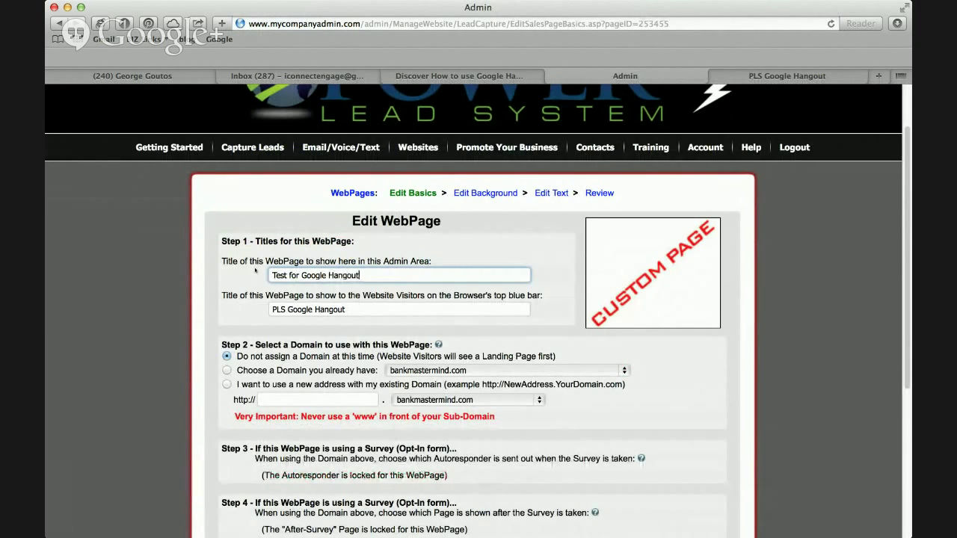
pyautogui.moveTo(287, 276); pyautogui.dragTo(261, 269)
pyautogui.write('Training')
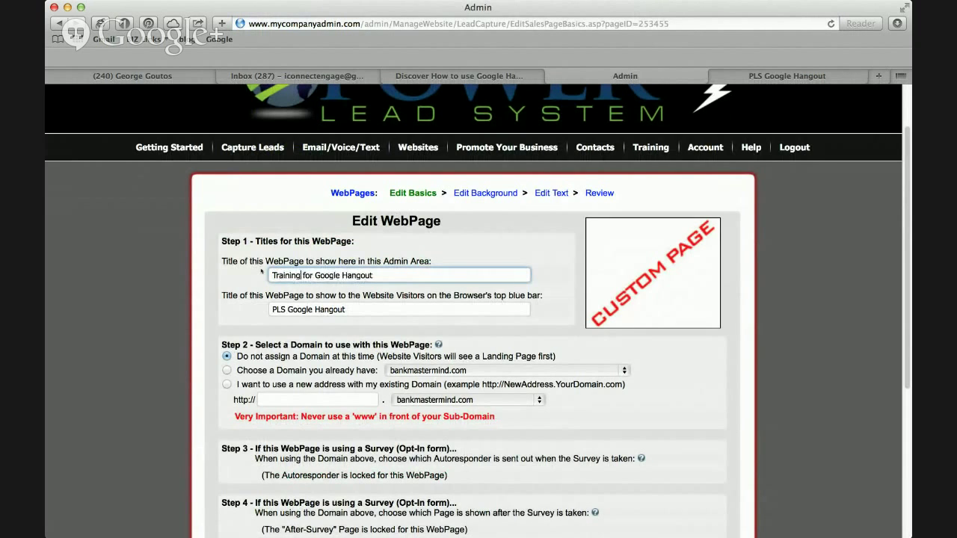
# Replace the browser-bar title 'PLS Google Hangout' with 'How to Set up Google Hangouts'.
pyautogui.scroll(-2, 493, 268)
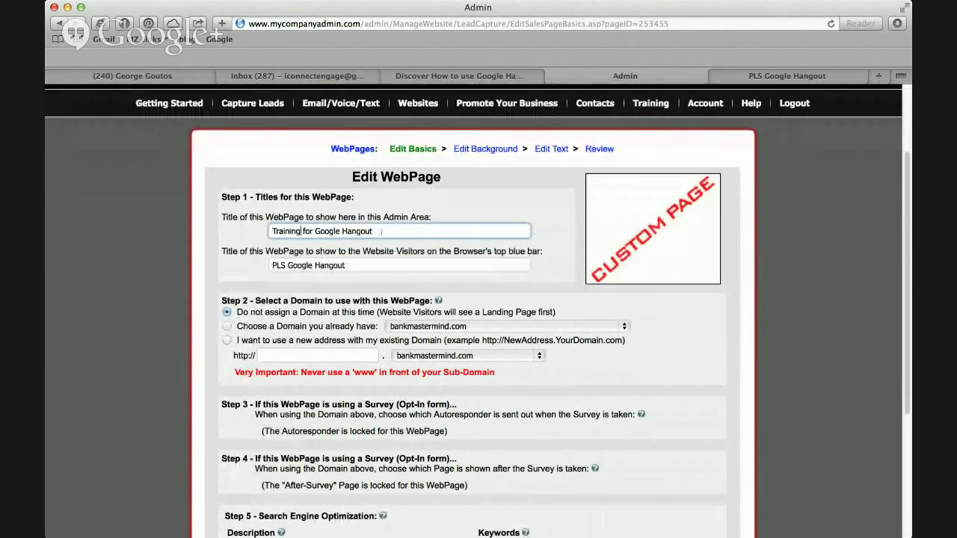
pyautogui.moveTo(380, 231); pyautogui.dragTo(297, 219)
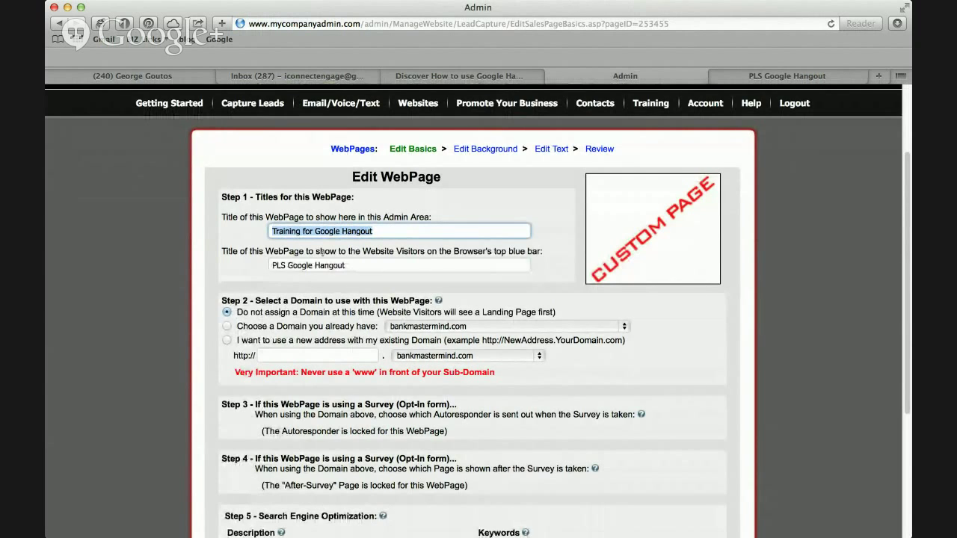
pyautogui.click(365, 267)
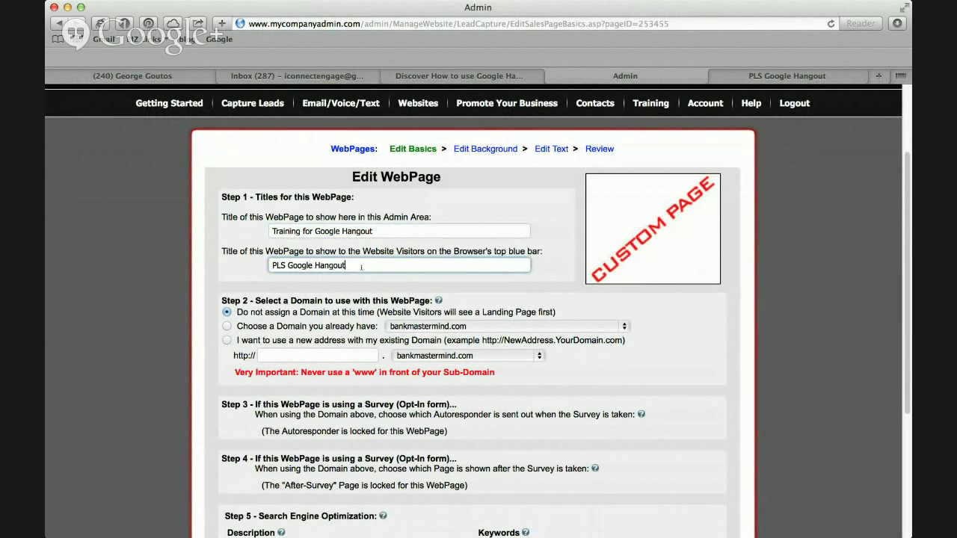
pyautogui.moveTo(361, 267); pyautogui.dragTo(265, 265)
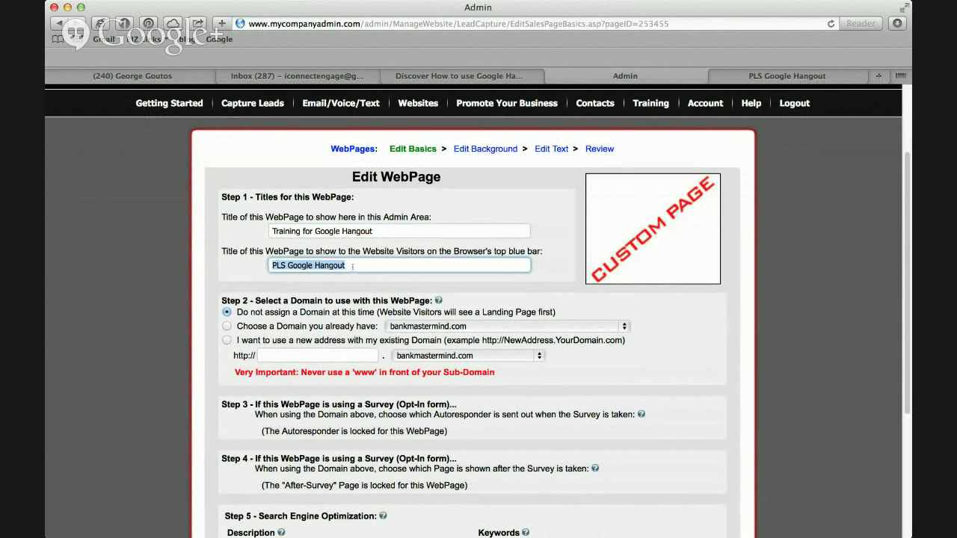
pyautogui.write('Ho')
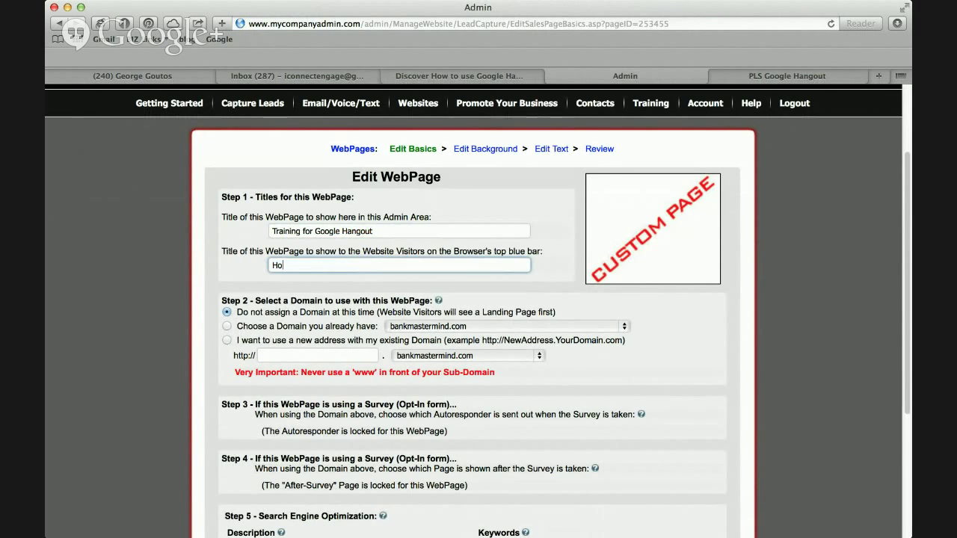
pyautogui.write('w to Set up Google Hangouts')
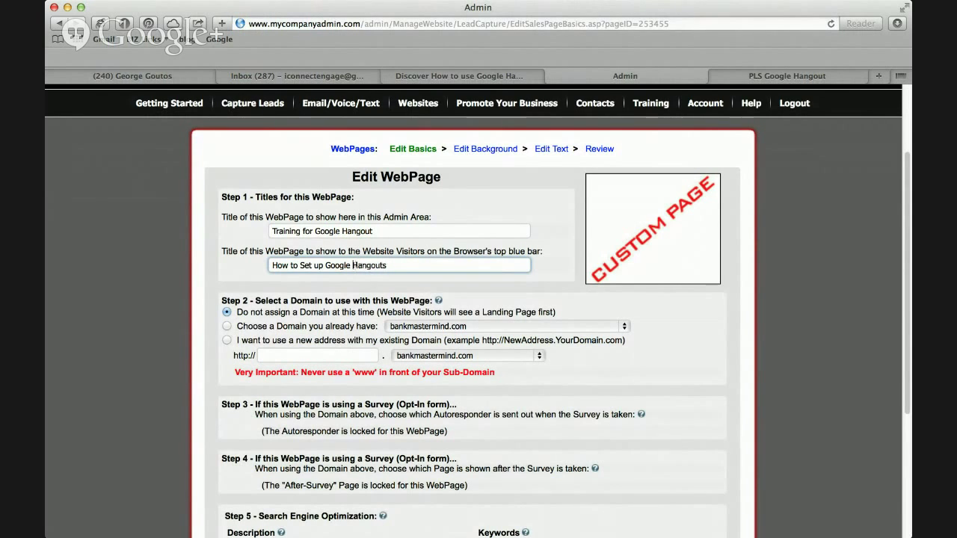
pyautogui.scroll(-3, 550, 302)
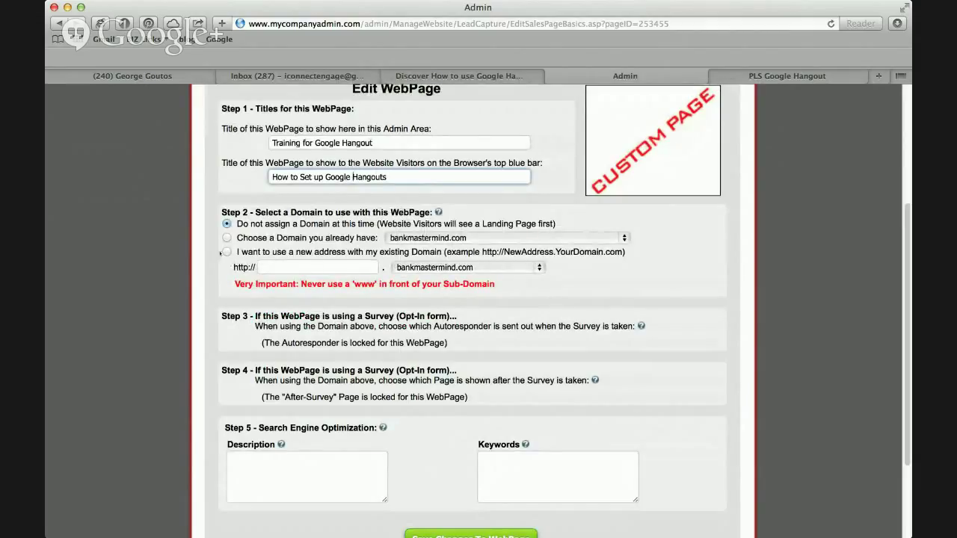
# Choose a new address on withCoachB.com with the subdomain testforcreatinghangouts.
pyautogui.click(227, 252)
pyautogui.click(321, 268)
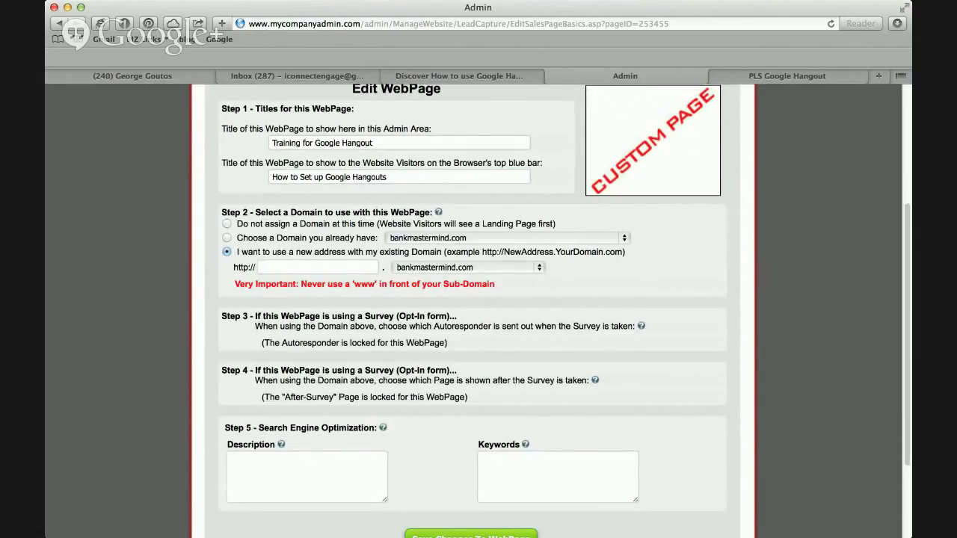
pyautogui.click(468, 268)
pyautogui.click(318, 267)
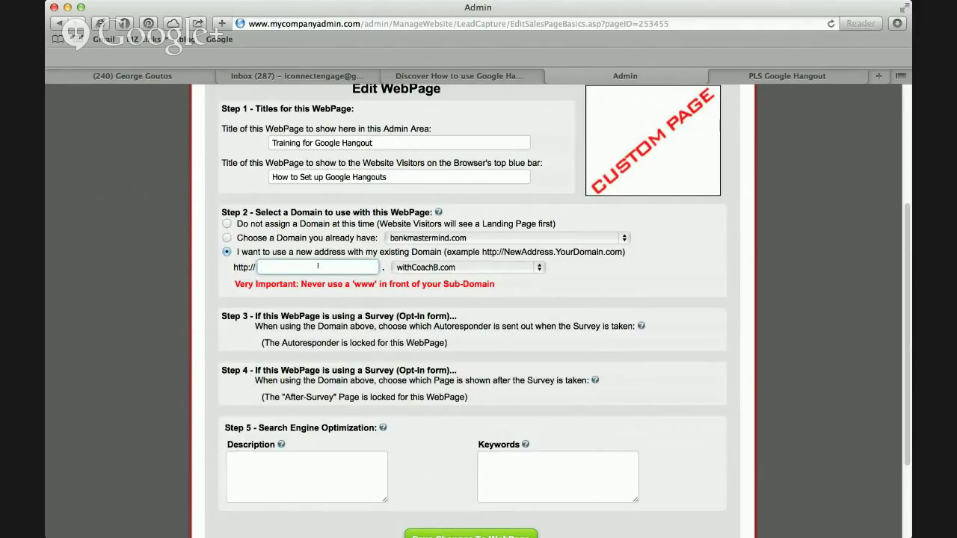
pyautogui.write('testforcreatinghangouts')
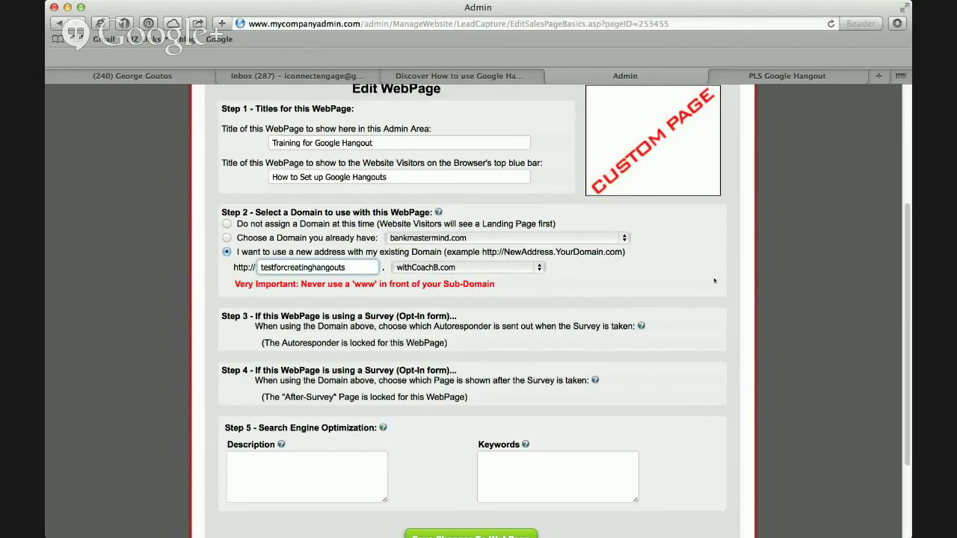
pyautogui.scroll(-3, 464, 271)
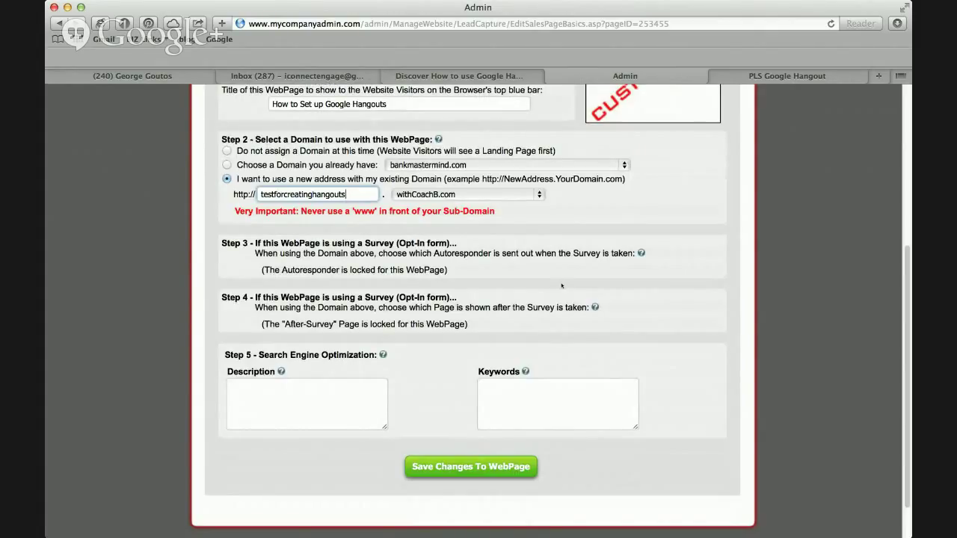
pyautogui.click(288, 398)
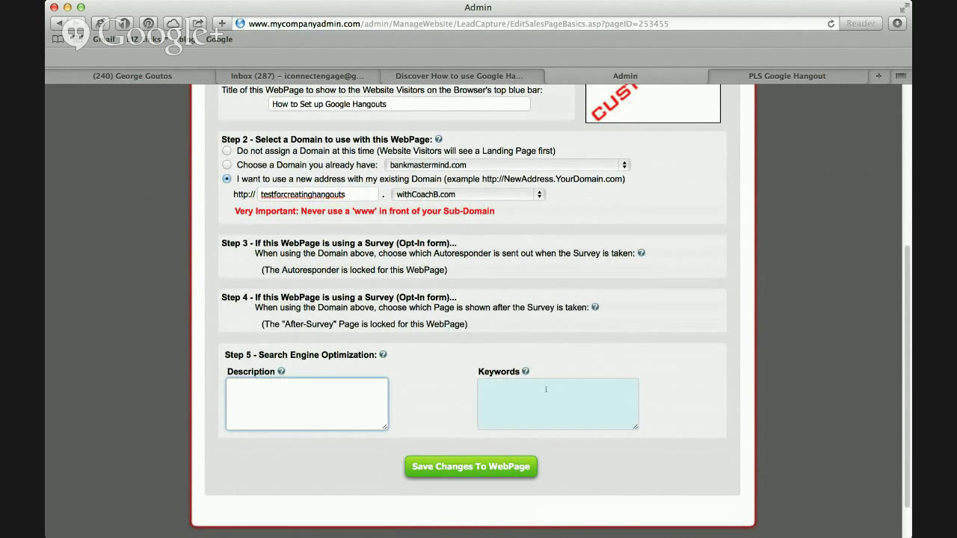
pyautogui.scroll(-2, 545, 396)
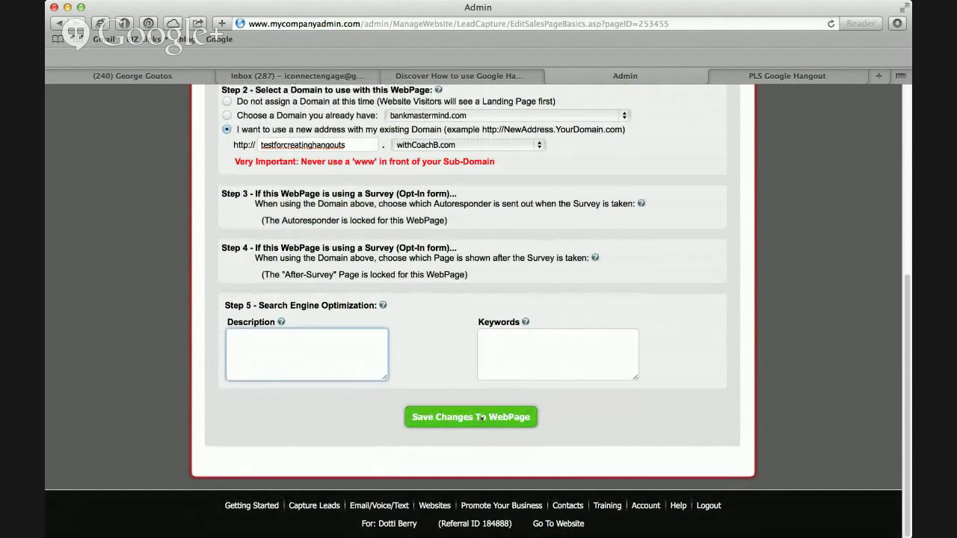
# Save the page basics, pick the mountain-lake background image, and scroll through the sales page text.
pyautogui.click(481, 418)
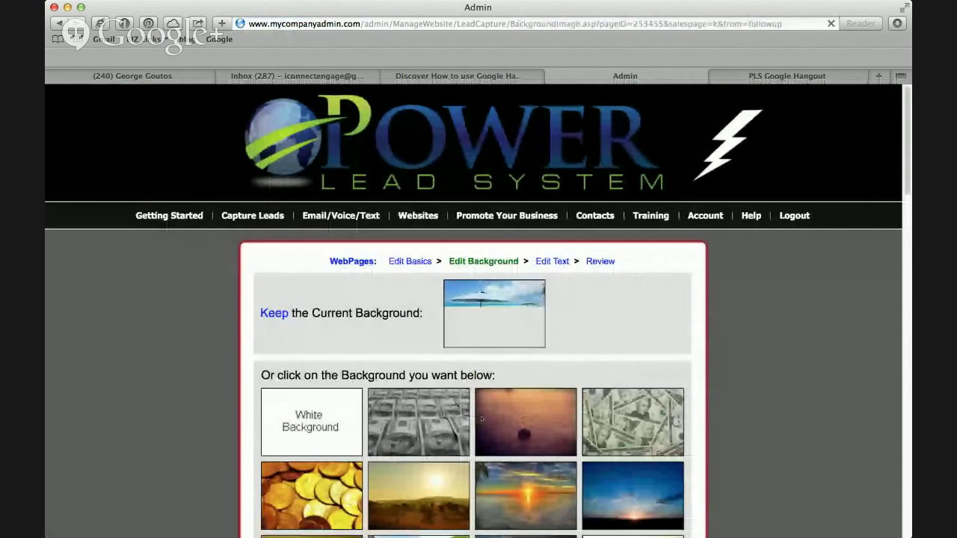
pyautogui.scroll(-15, 582, 338)
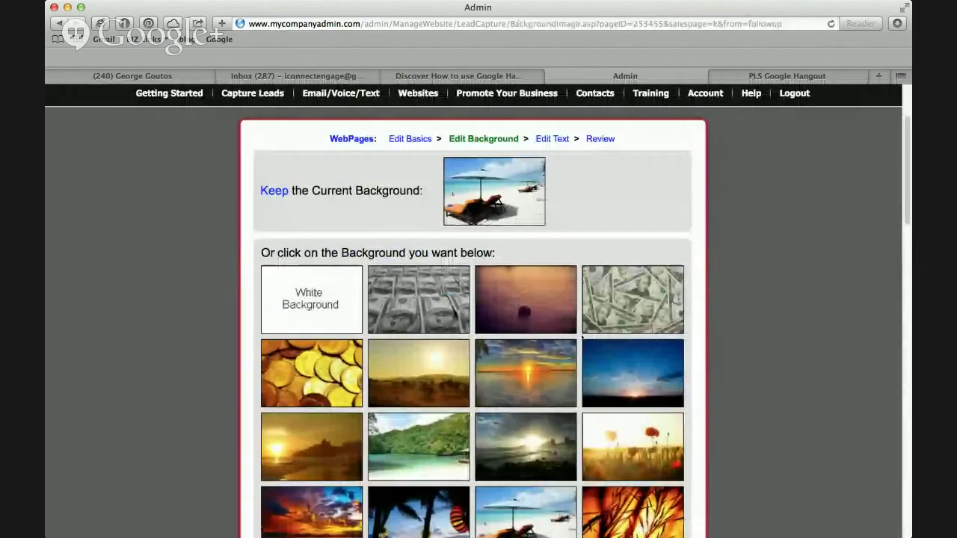
pyautogui.scroll(-17, 582, 337)
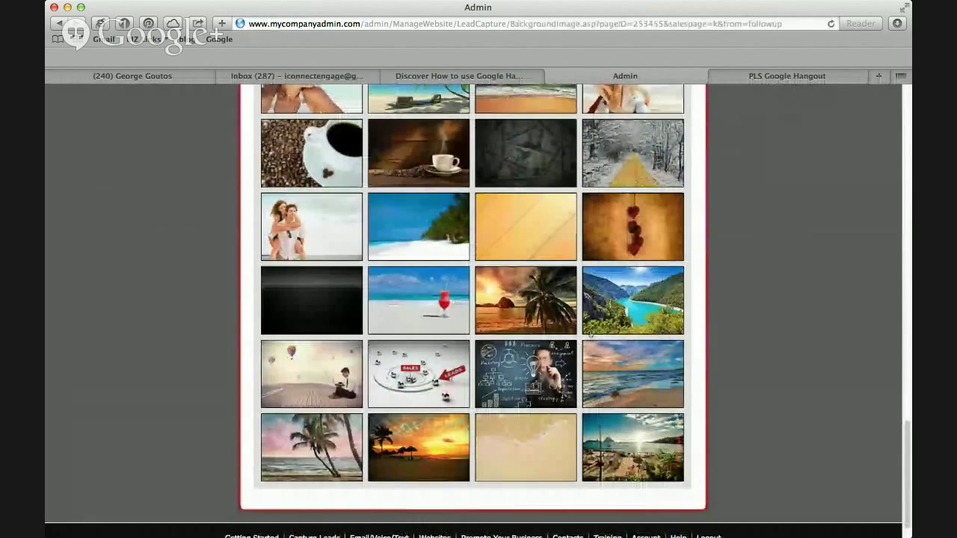
pyautogui.click(644, 303)
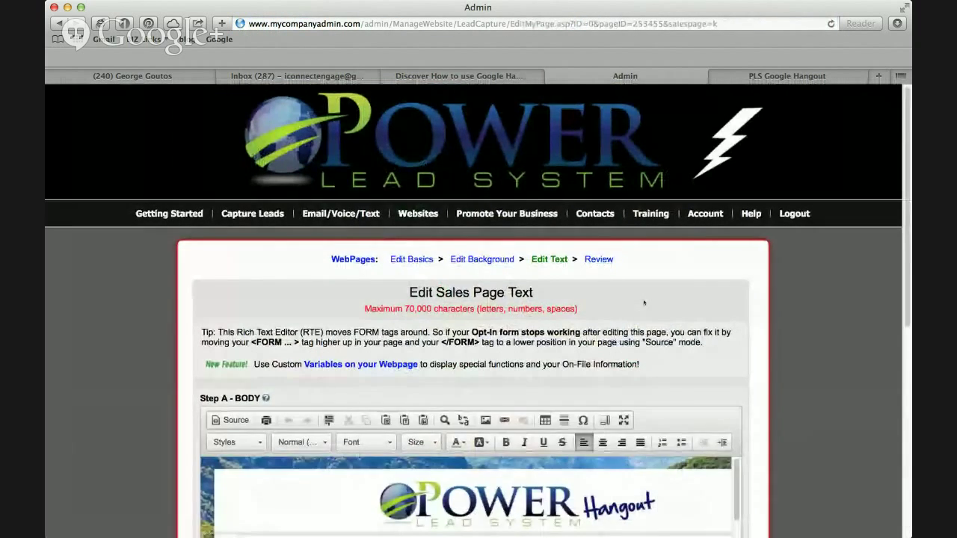
pyautogui.scroll(-6, 644, 302)
pyautogui.scroll(-2, 645, 302)
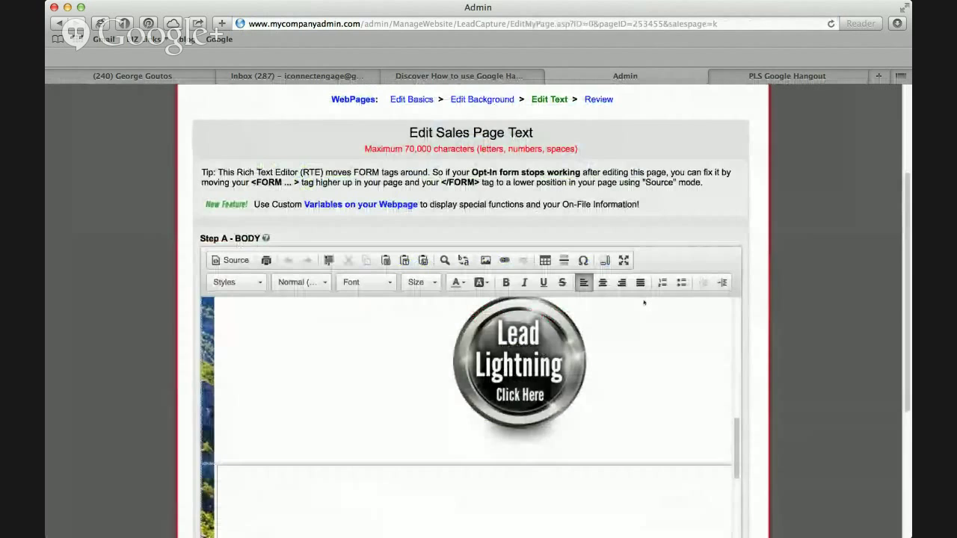
pyautogui.scroll(3, 644, 302)
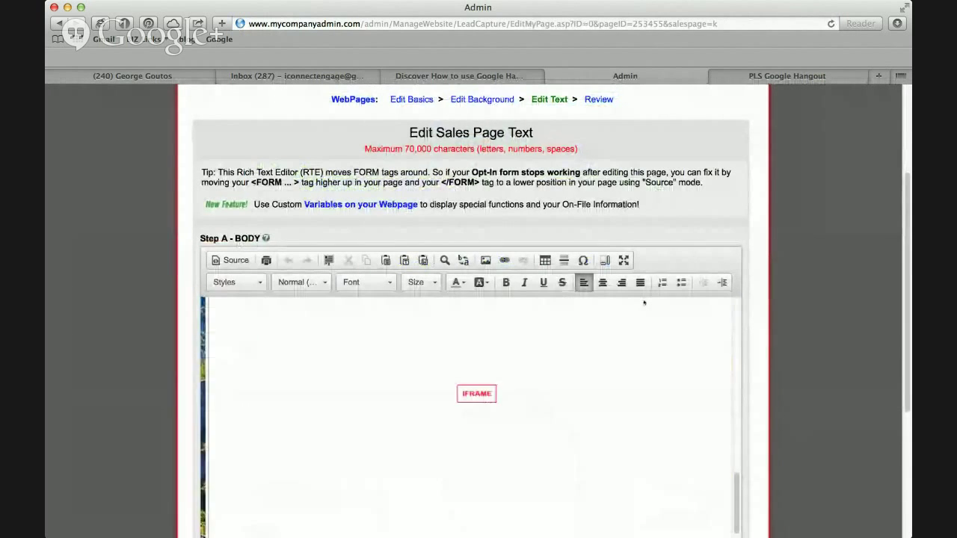
pyautogui.scroll(-4, 645, 303)
pyautogui.scroll(8, 644, 302)
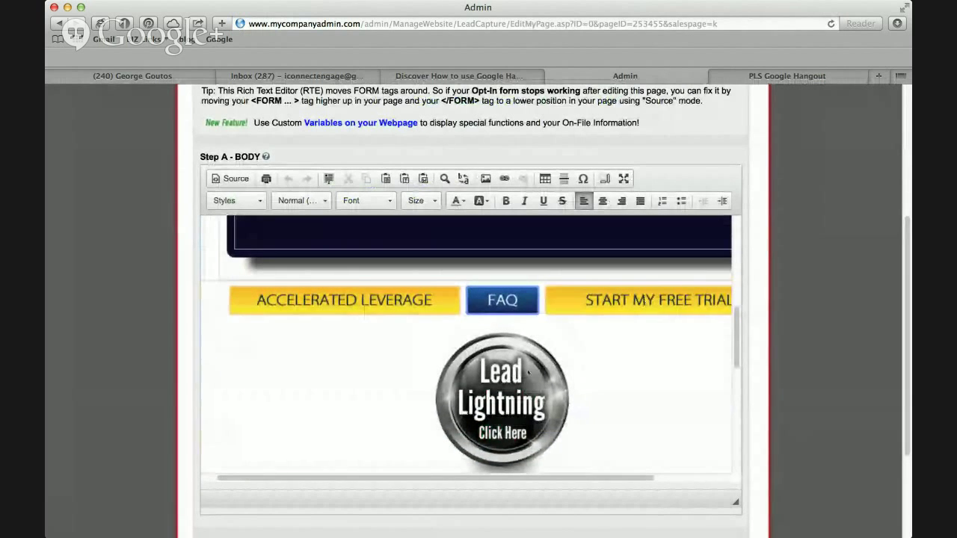
pyautogui.scroll(5, 572, 347)
pyautogui.scroll(5, 571, 343)
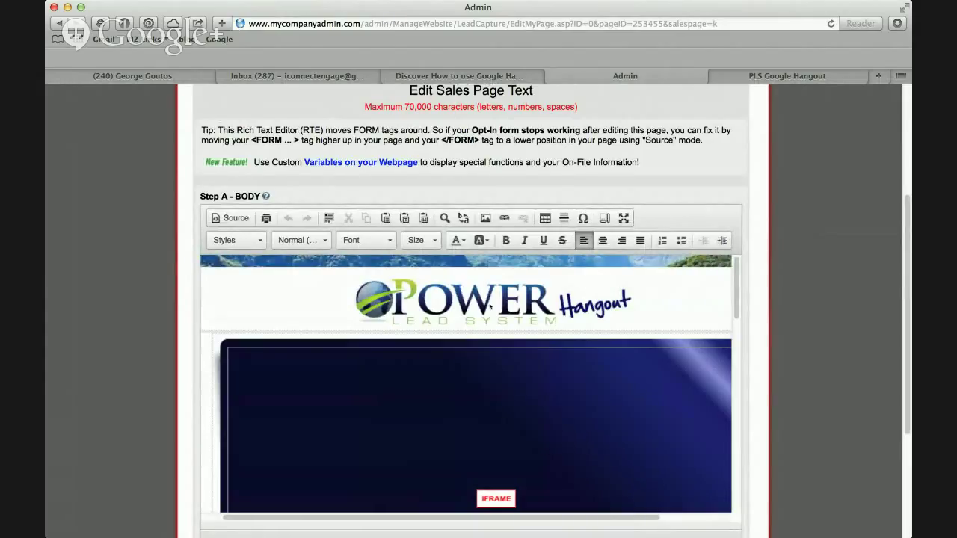
# Replace the POWER logo with the gHangoutMaven-banner.png Hangout banner at 900x256.
pyautogui.click(490, 306)
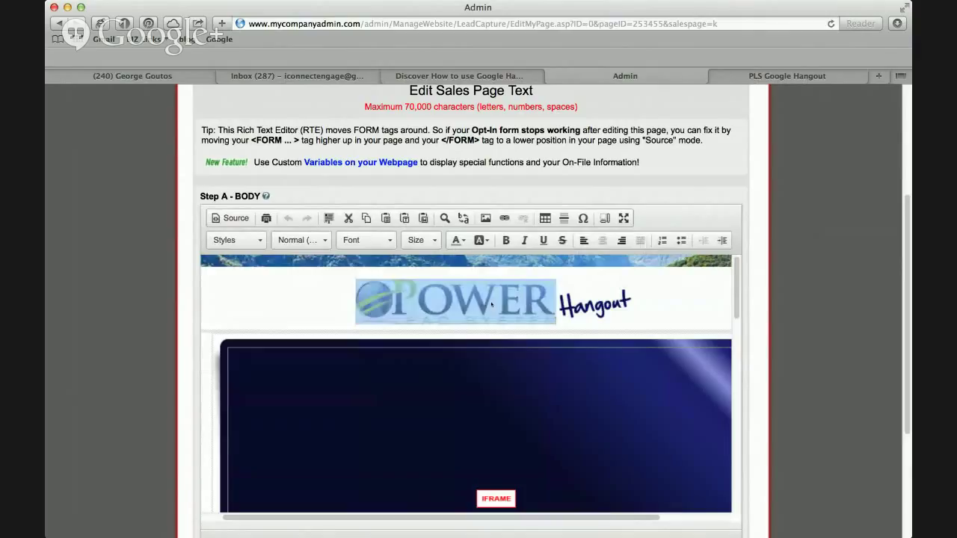
pyautogui.press('BackSpace')
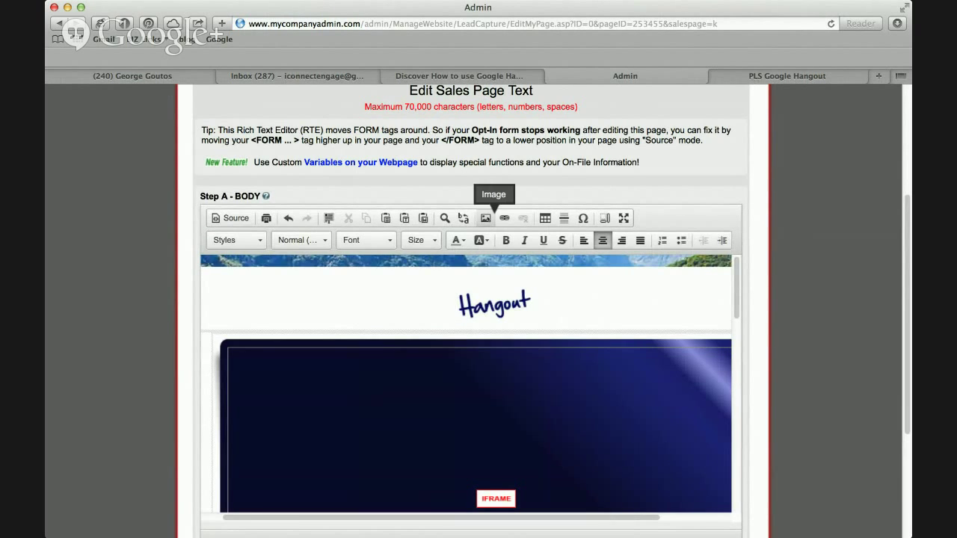
pyautogui.click(486, 218)
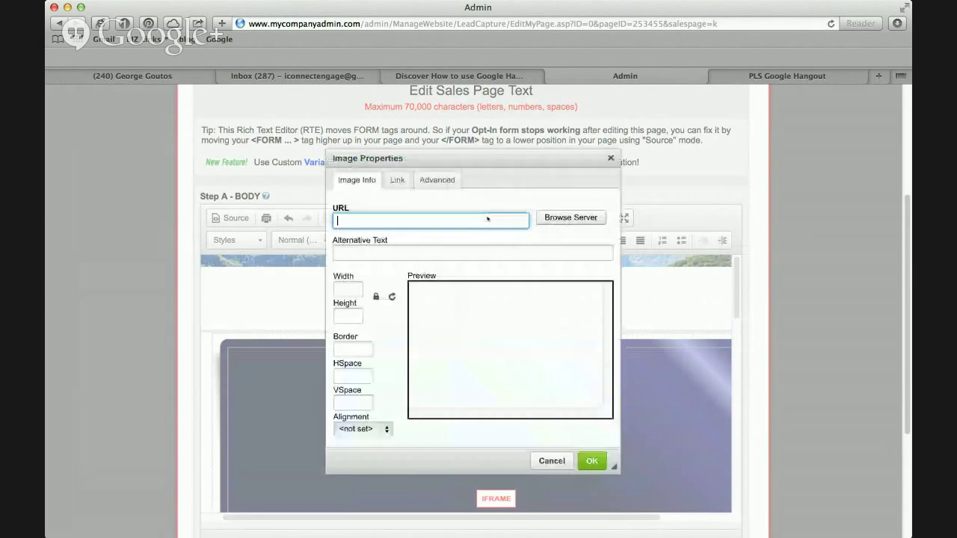
pyautogui.click(567, 217)
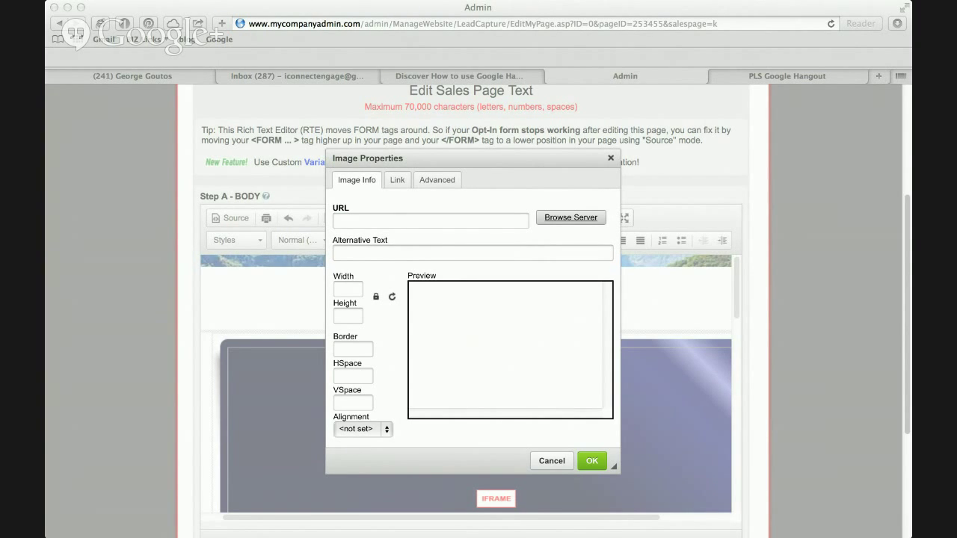
pyautogui.click(454, 258)
pyautogui.scroll(-3, 454, 258)
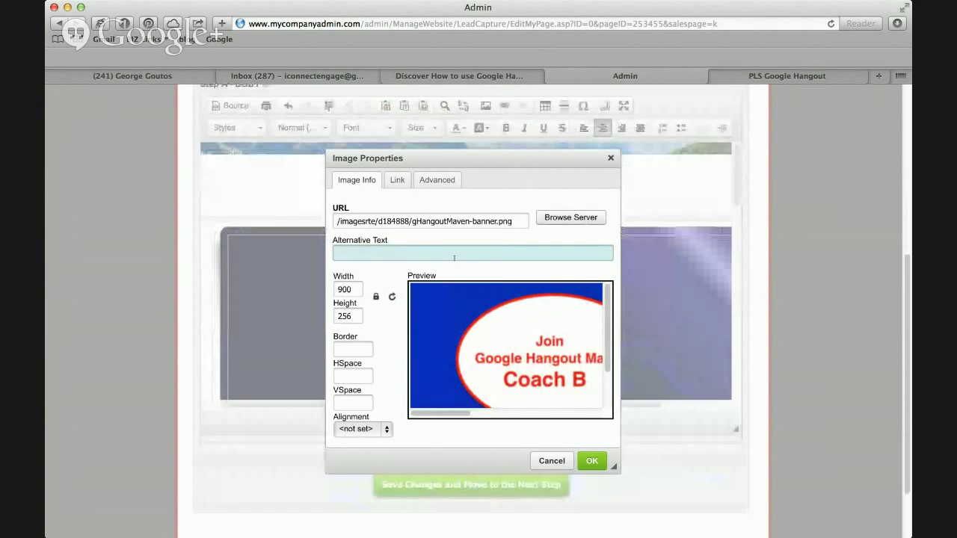
pyautogui.click(592, 461)
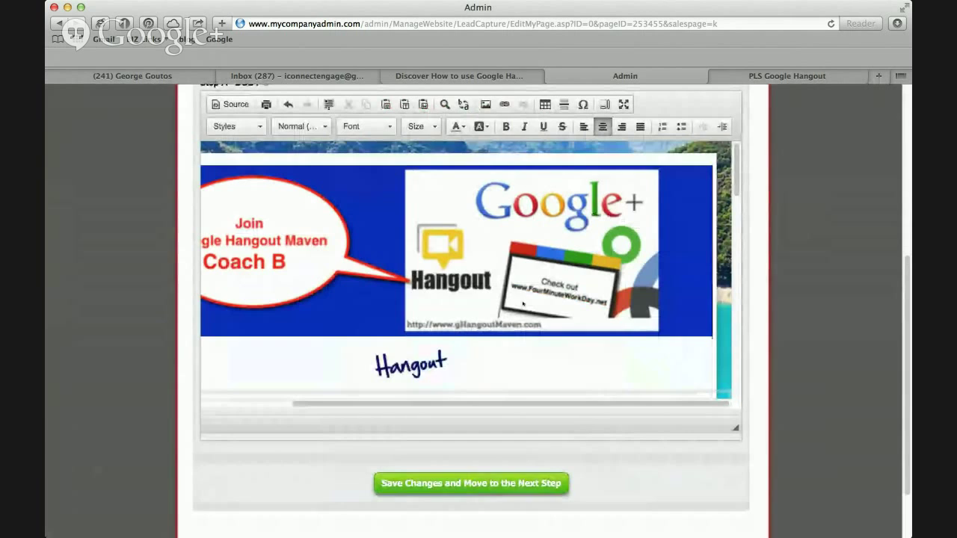
# Delete the leftover 'Hangout' text beneath the banner.
pyautogui.click(457, 365)
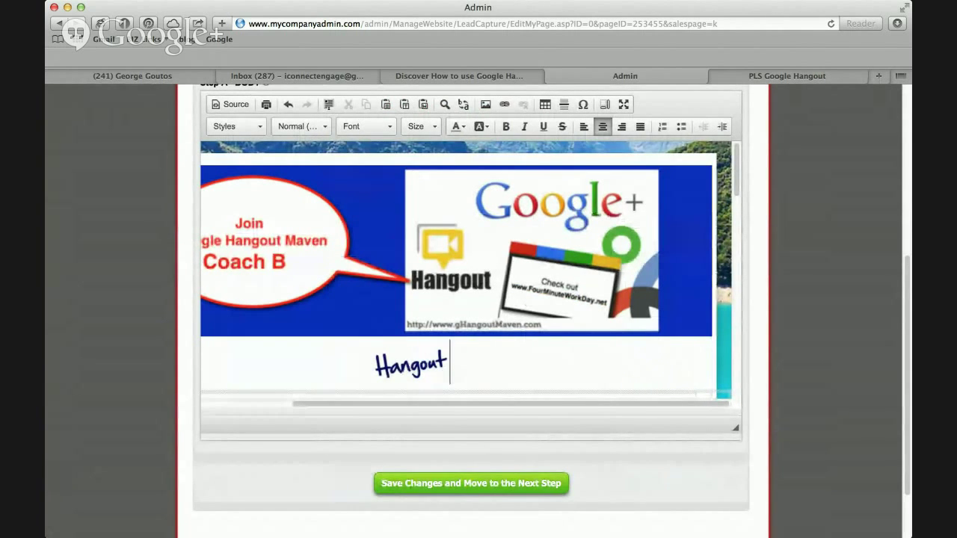
pyautogui.moveTo(453, 366); pyautogui.dragTo(349, 347)
pyautogui.press('BackSpace')
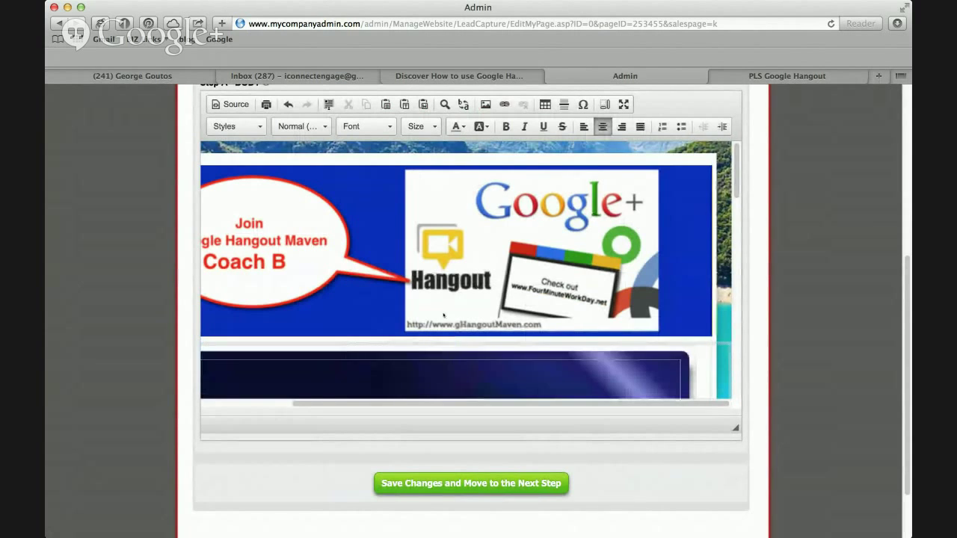
# Save the changes and move to the next step to publish the page.
pyautogui.scroll(-3, 443, 316)
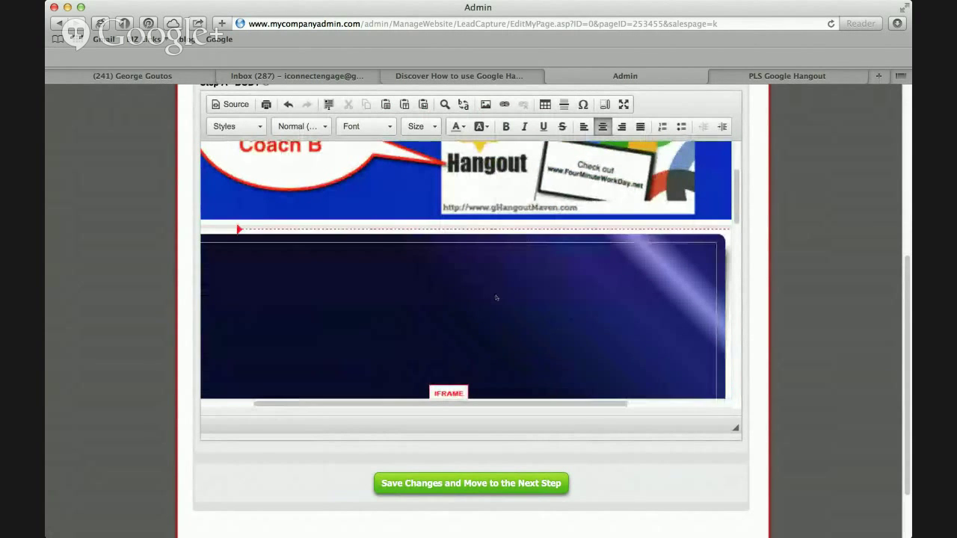
pyautogui.scroll(1, 556, 323)
pyautogui.hscroll(-1, 555, 323)
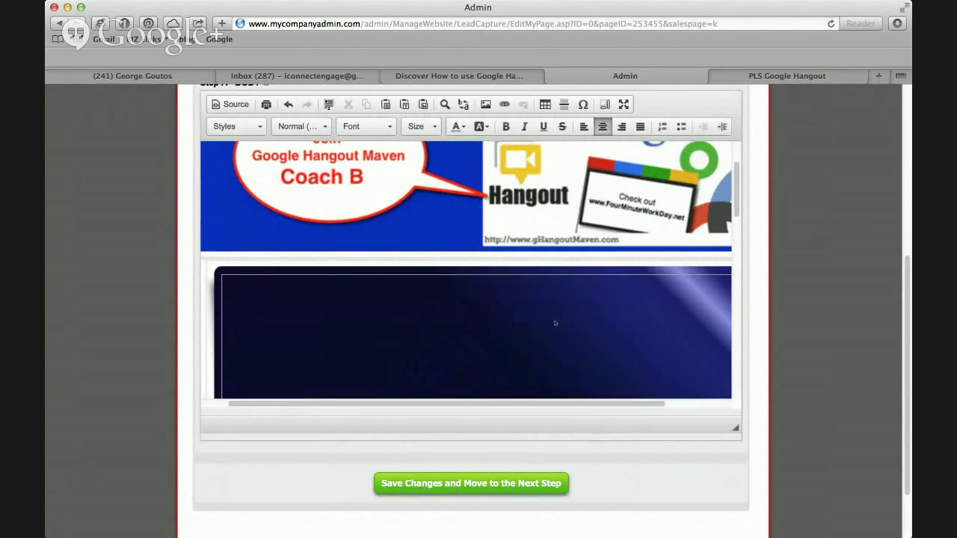
pyautogui.scroll(-4, 555, 323)
pyautogui.hscroll(1, 556, 323)
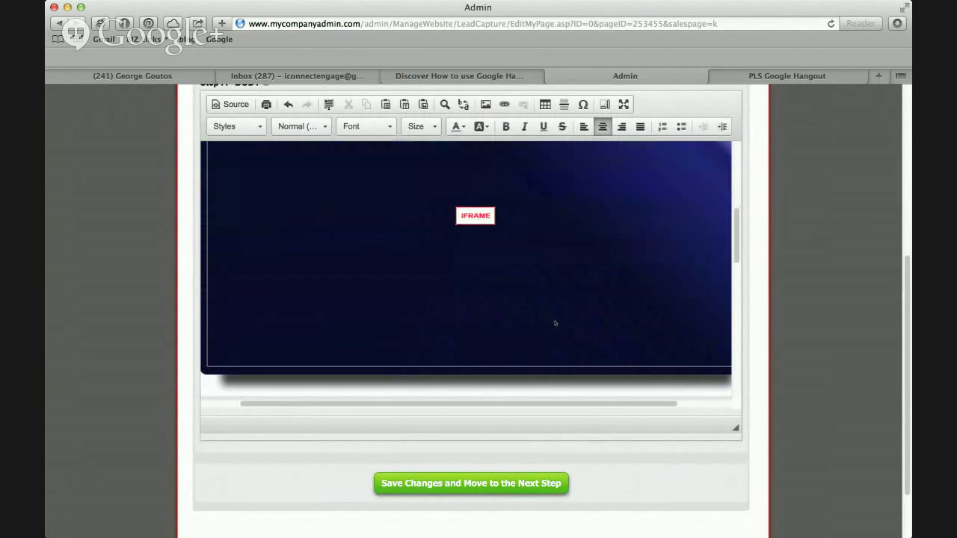
pyautogui.scroll(-5, 556, 323)
pyautogui.hscroll(-1, 556, 323)
pyautogui.scroll(-3, 556, 322)
pyautogui.hscroll(1, 556, 322)
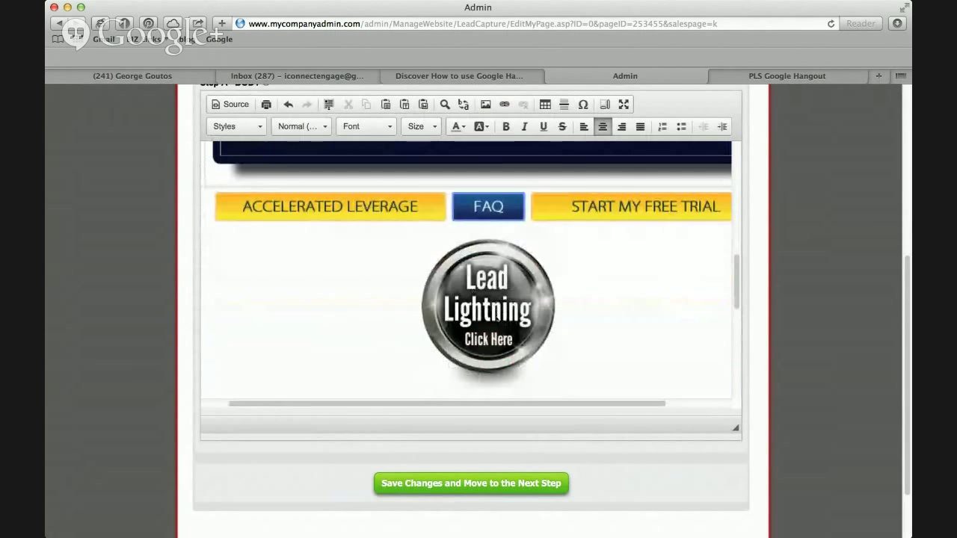
pyautogui.scroll(-4, 586, 321)
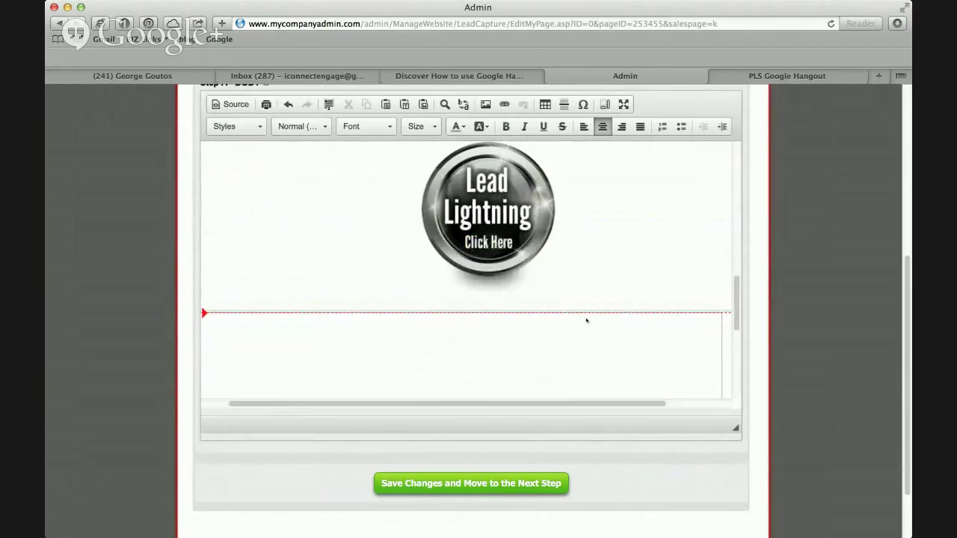
pyautogui.scroll(-2, 620, 284)
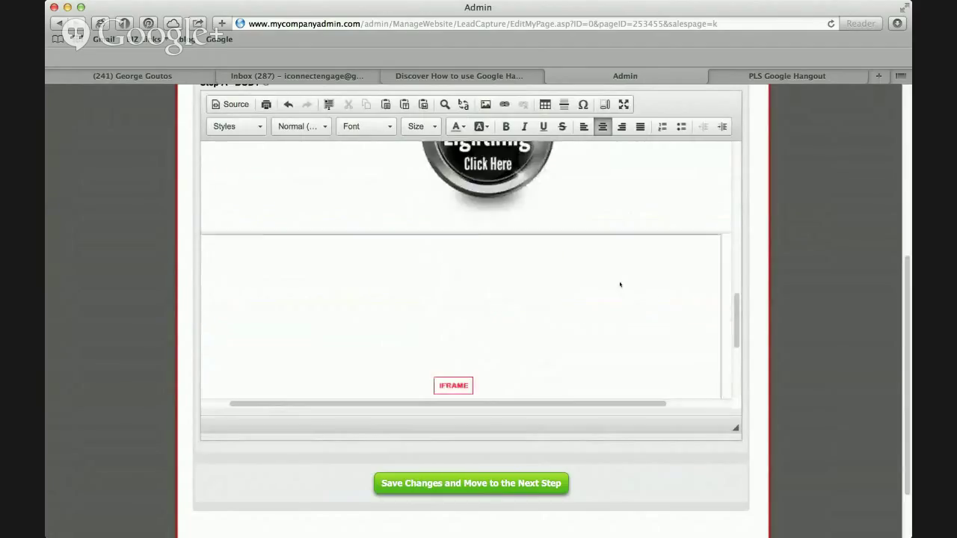
pyautogui.hscroll(-5, 620, 284)
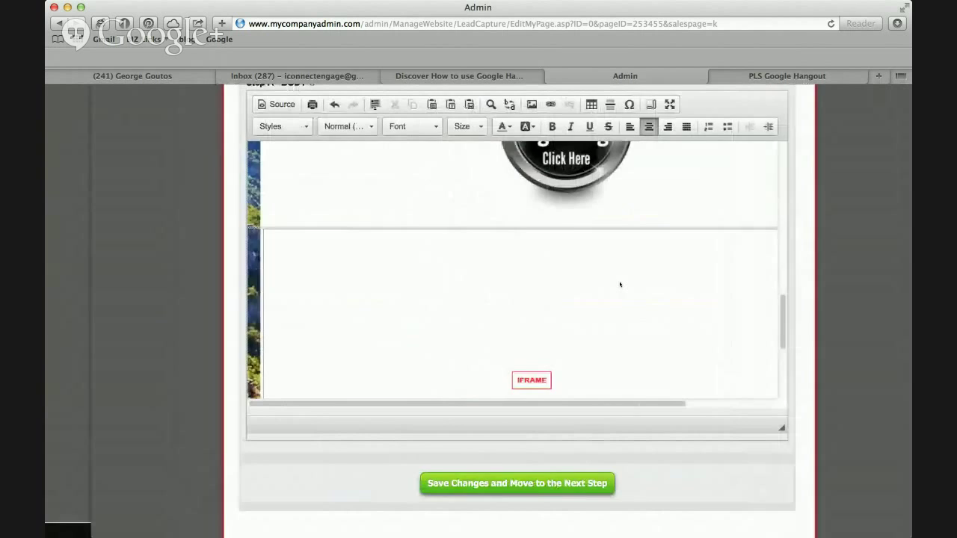
pyautogui.hscroll(3, 620, 284)
pyautogui.scroll(-3, 604, 280)
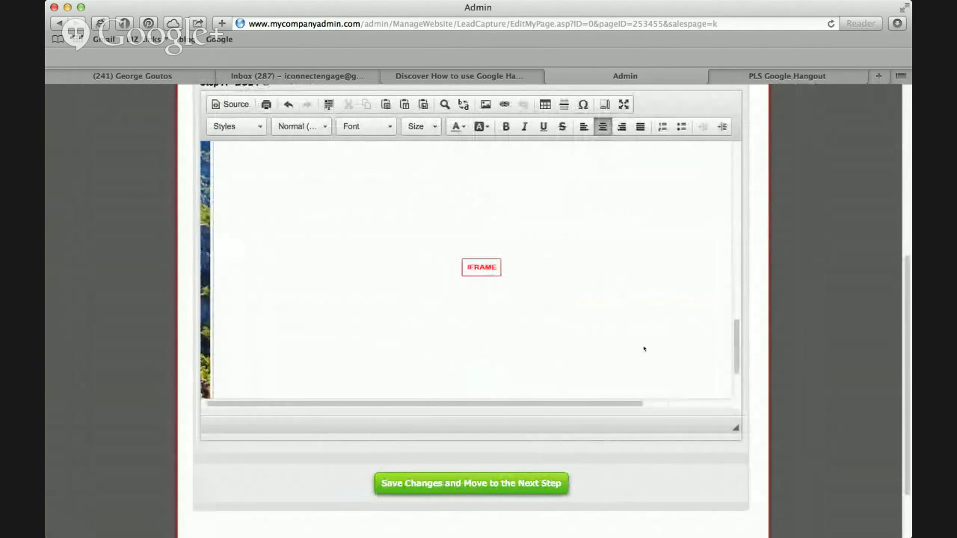
pyautogui.scroll(-2, 644, 349)
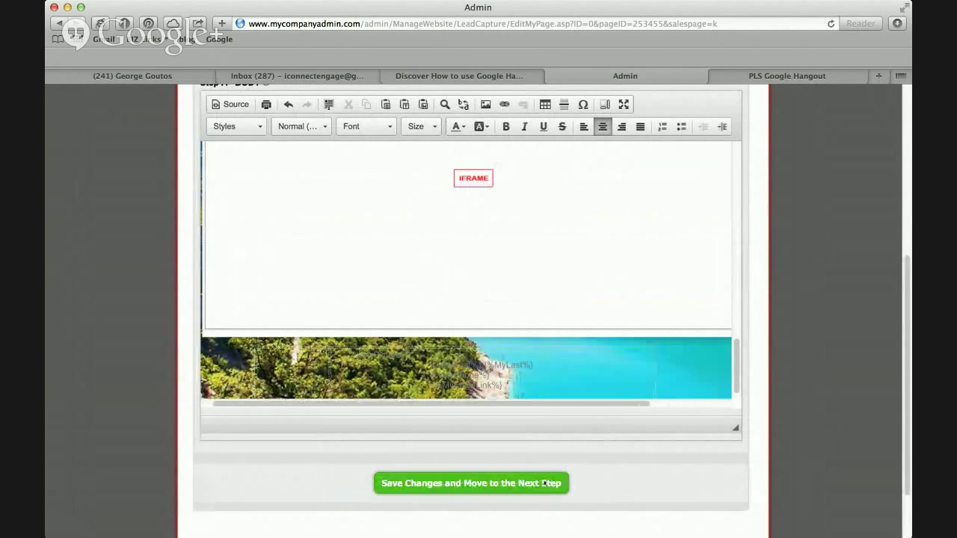
pyautogui.click(546, 483)
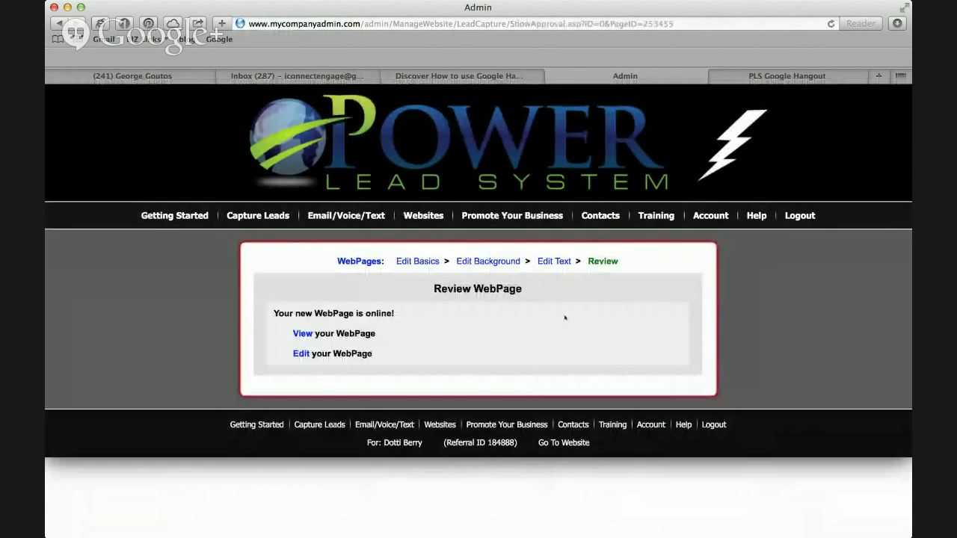
# Check the live page at testforcreatinghangouts.withcoachb.com for its banner and video, then return to Admin.
pyautogui.click(302, 333)
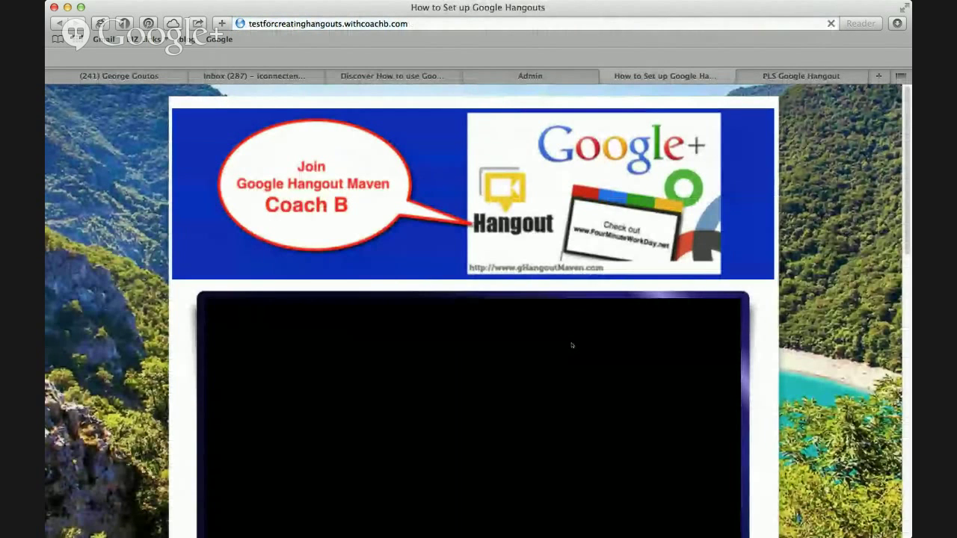
pyautogui.scroll(-3, 572, 345)
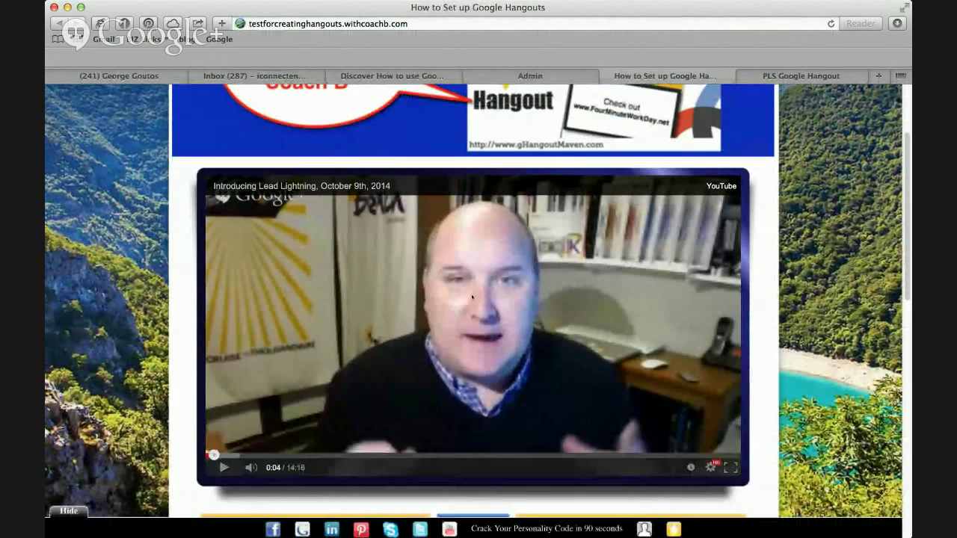
pyautogui.scroll(3, 472, 296)
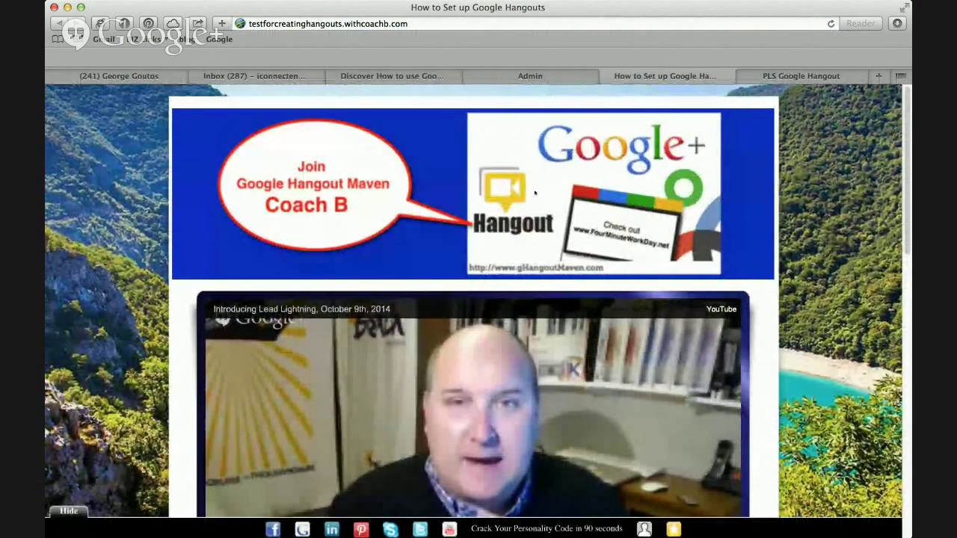
pyautogui.scroll(-4, 471, 299)
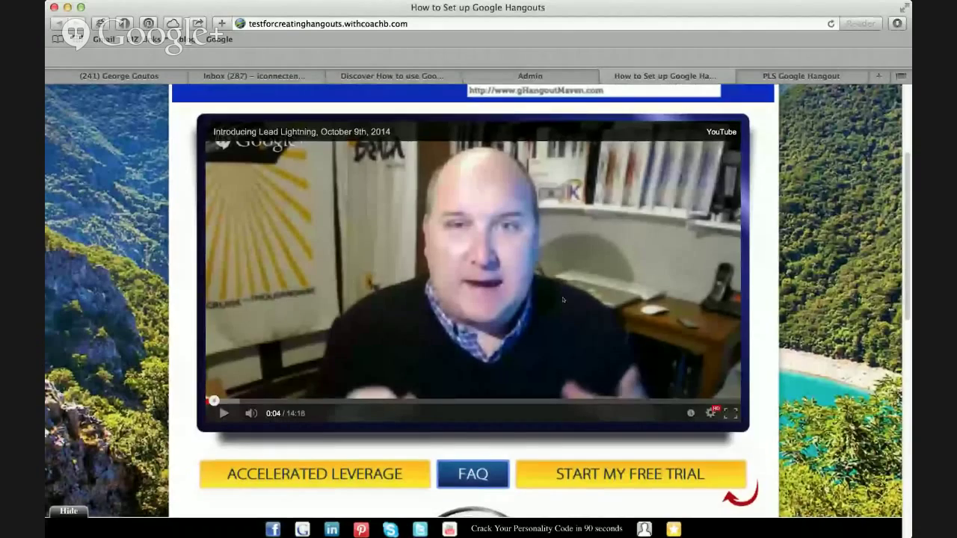
pyautogui.scroll(-5, 563, 300)
pyautogui.scroll(-5, 563, 300)
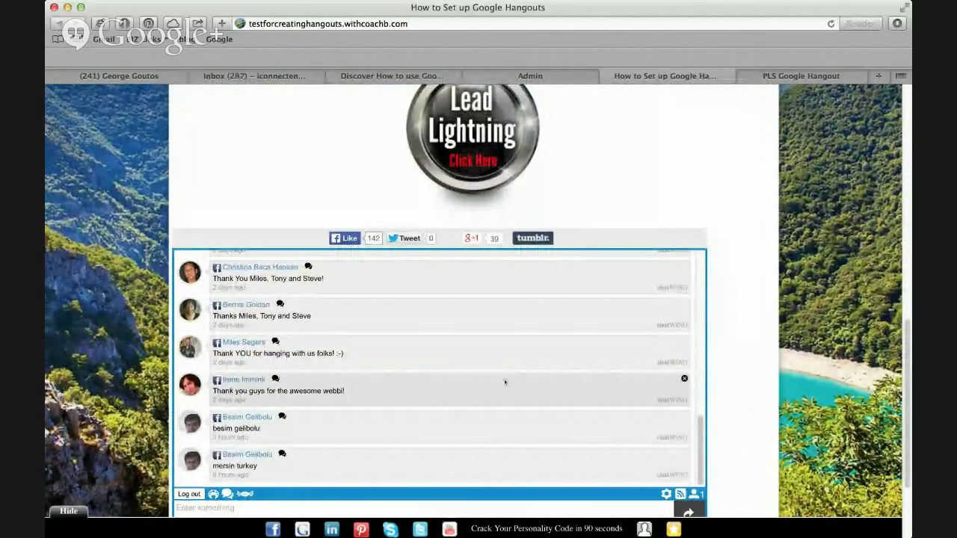
pyautogui.scroll(2, 634, 231)
pyautogui.scroll(8, 634, 231)
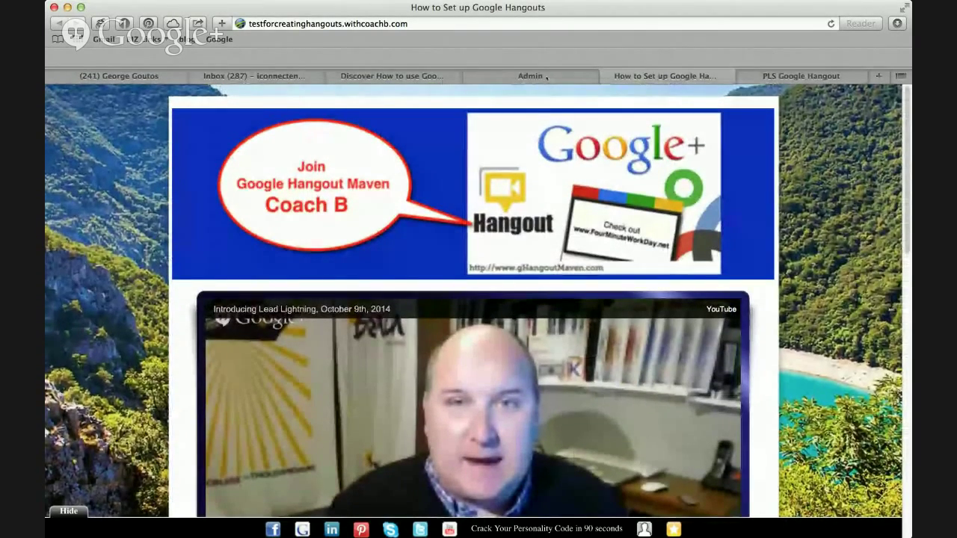
pyautogui.click(547, 77)
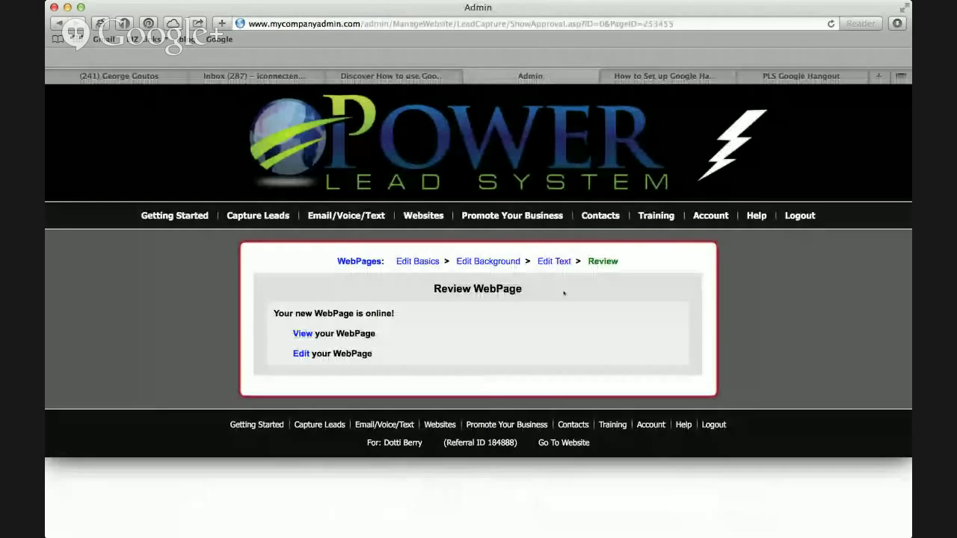
# Return to Edit Text and switch the Step A - BODY editor to HTML Source view.
pyautogui.click(552, 262)
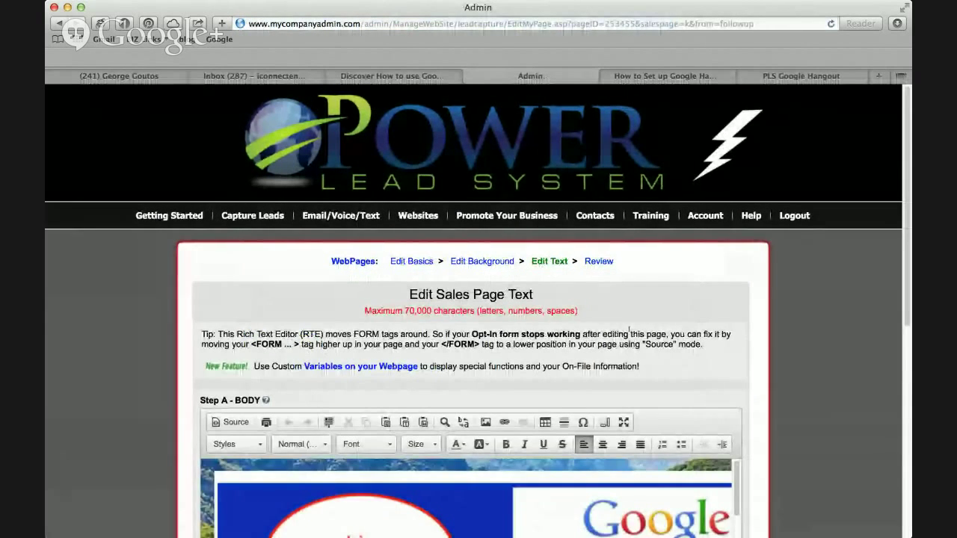
pyautogui.scroll(-3, 625, 329)
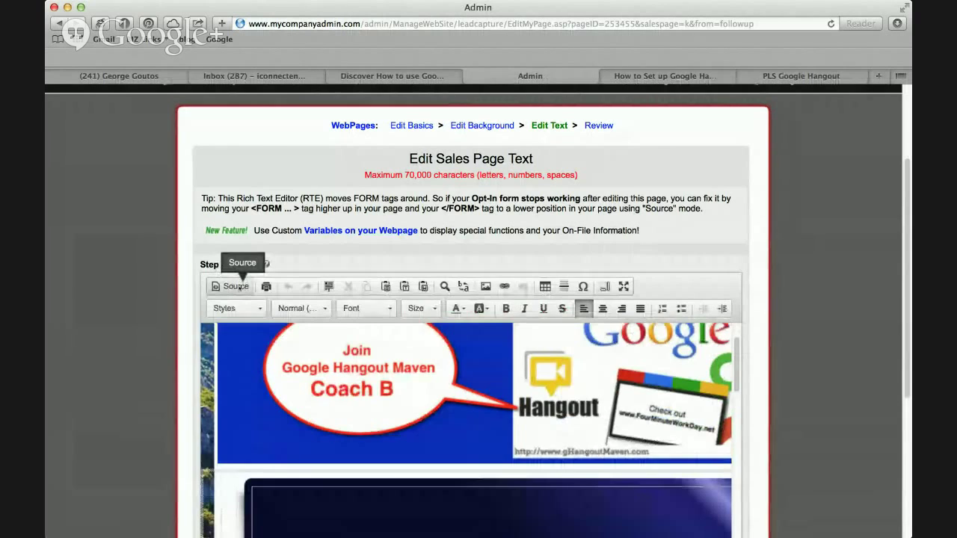
pyautogui.click(238, 287)
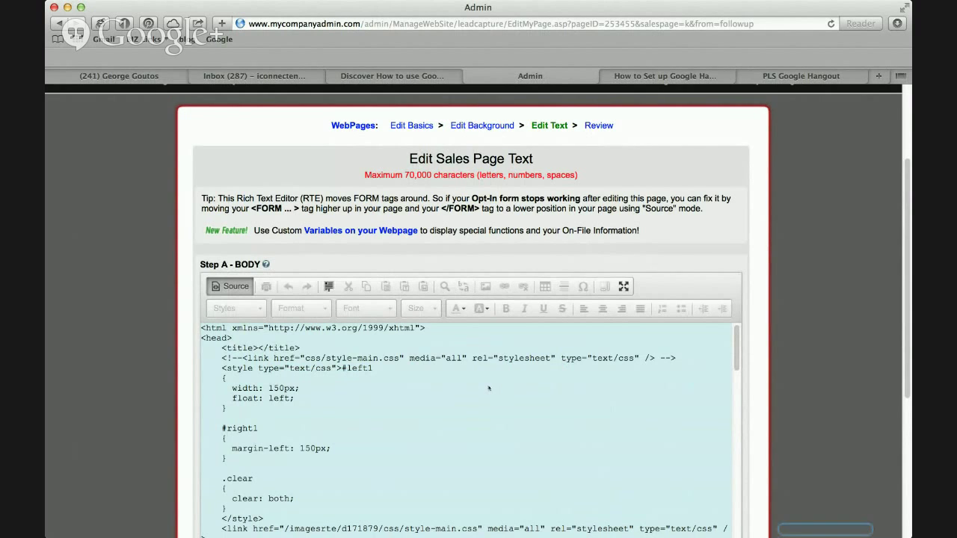
# Replace video ID Gd4u7siXK_Q with LwHn9QM5uHw in the YouTube embed iframe source.
pyautogui.press('super+f')
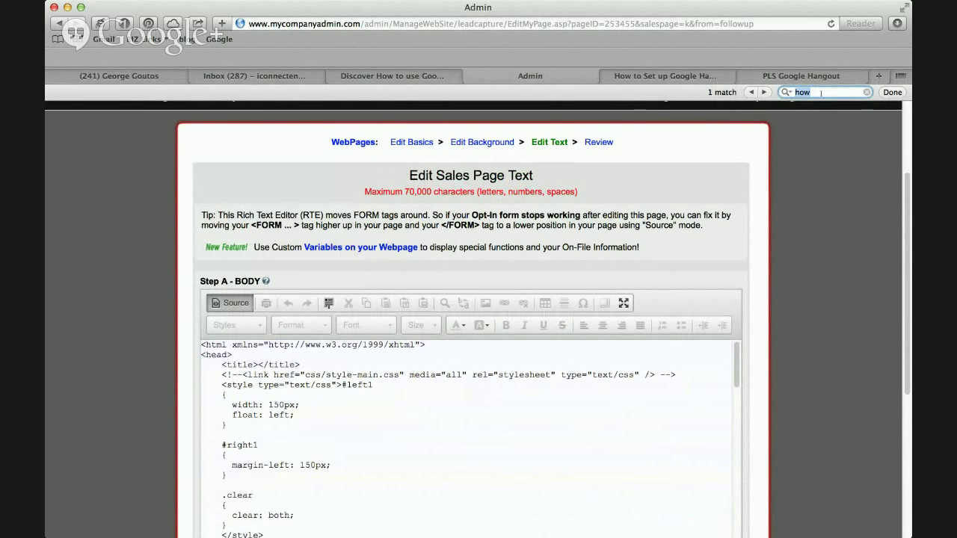
pyautogui.write('youtube')
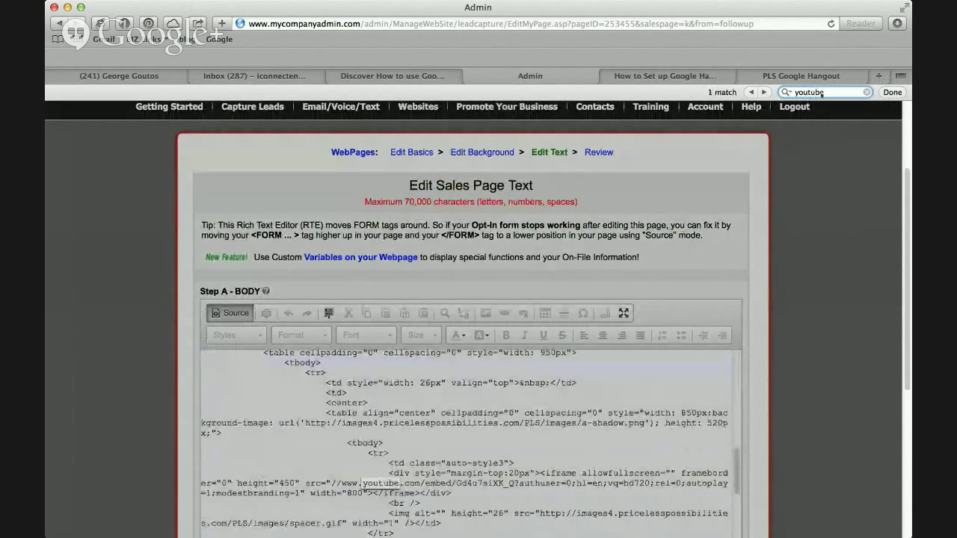
pyautogui.scroll(-2, 640, 371)
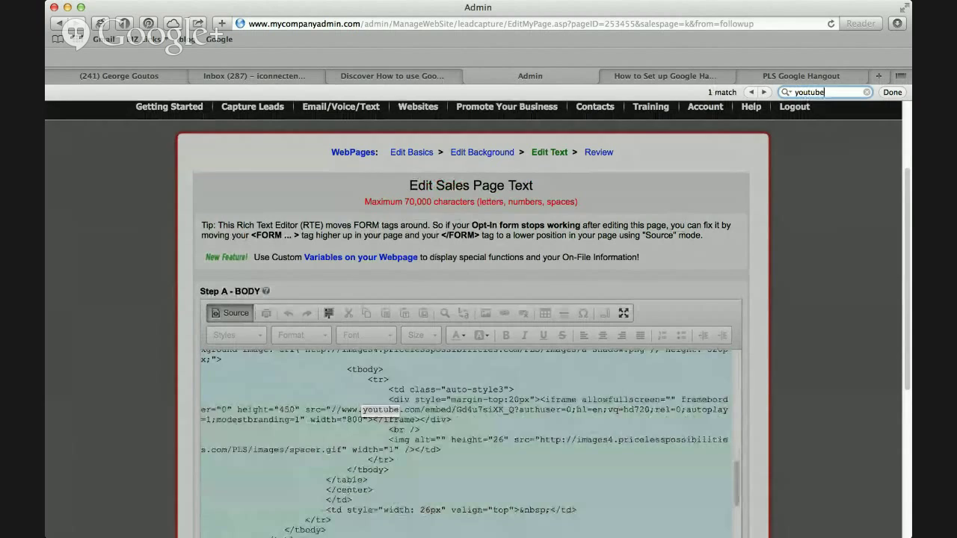
pyautogui.click(458, 410)
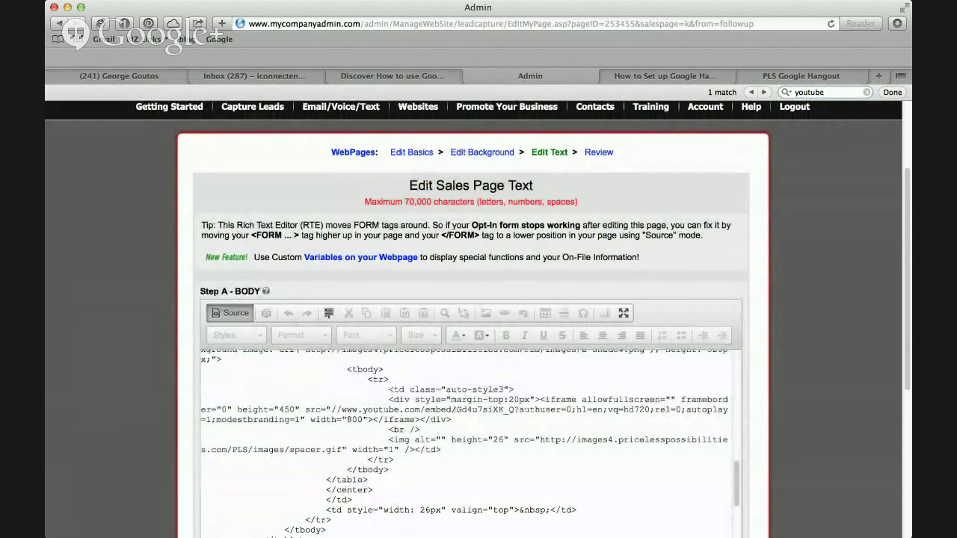
pyautogui.moveTo(458, 410); pyautogui.dragTo(514, 411)
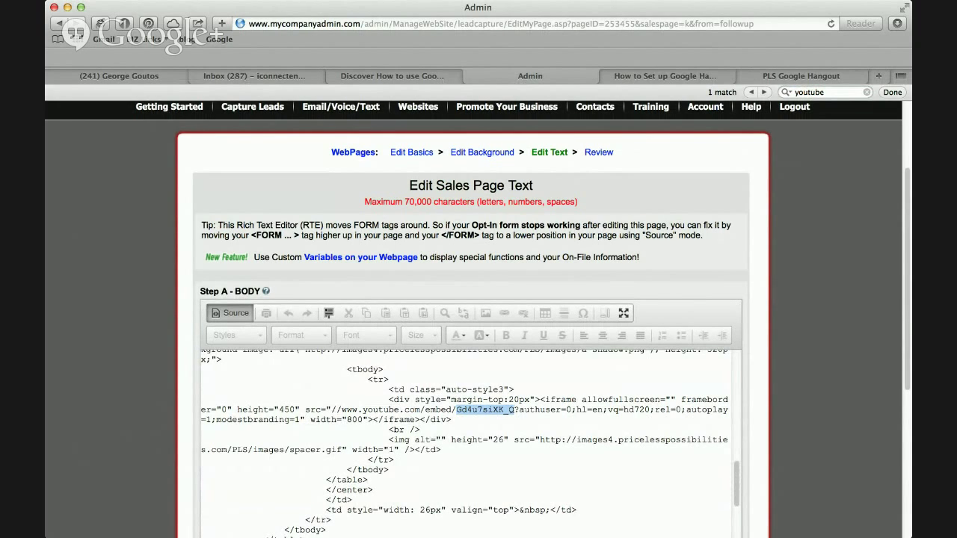
pyautogui.write('LwHn9QM5uHw')
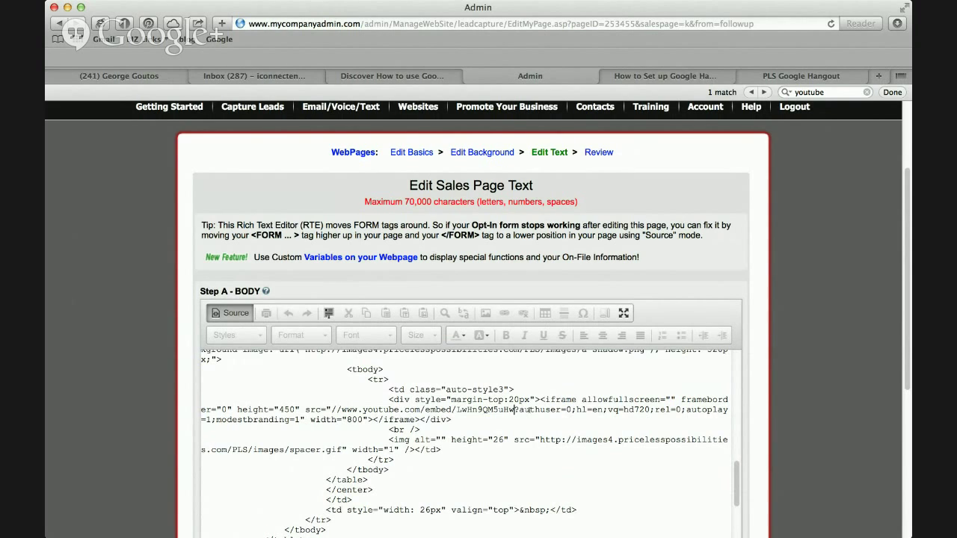
# Back in visual view, delete the empty block beneath the Lead Lightning logo.
pyautogui.click(238, 314)
pyautogui.scroll(-3, 533, 432)
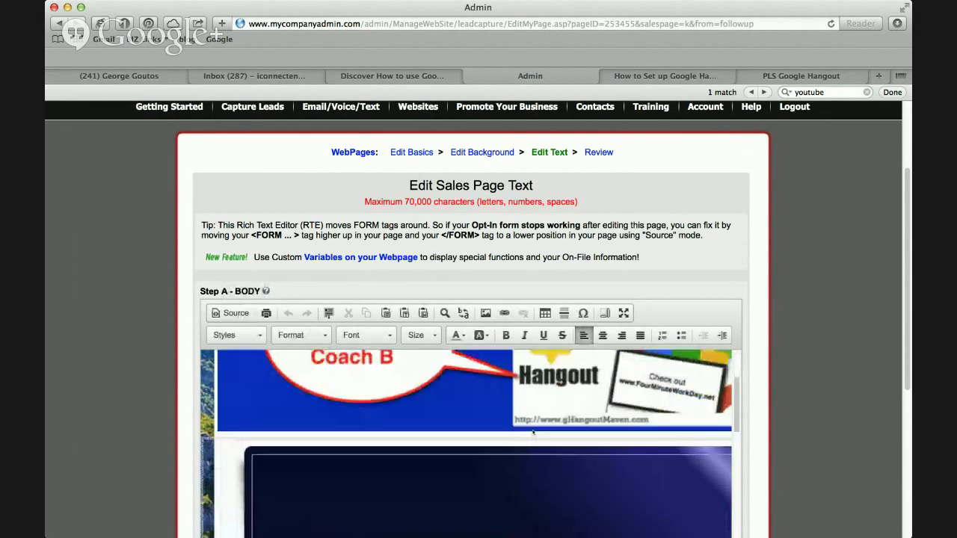
pyautogui.scroll(-8, 534, 432)
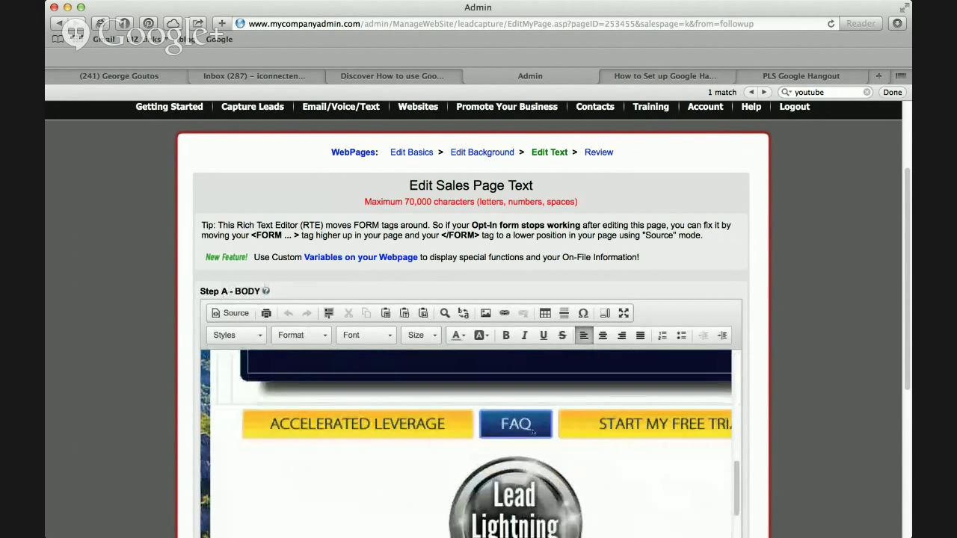
pyautogui.scroll(-10, 533, 433)
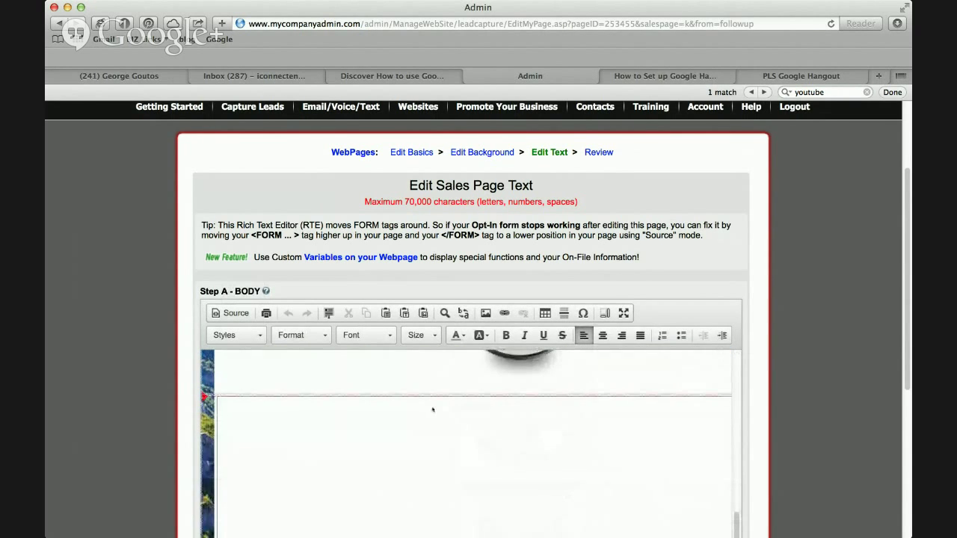
pyautogui.click(446, 401)
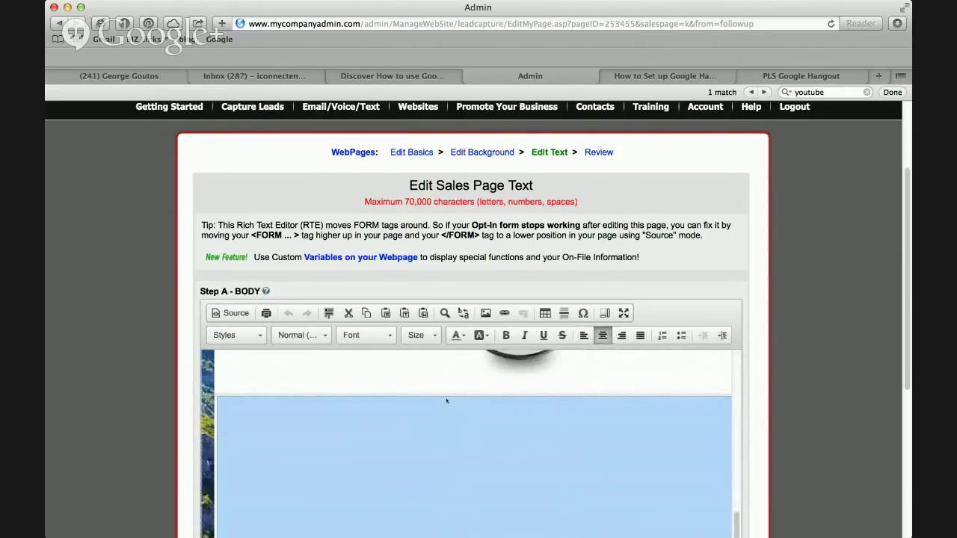
pyautogui.press('BackSpace')
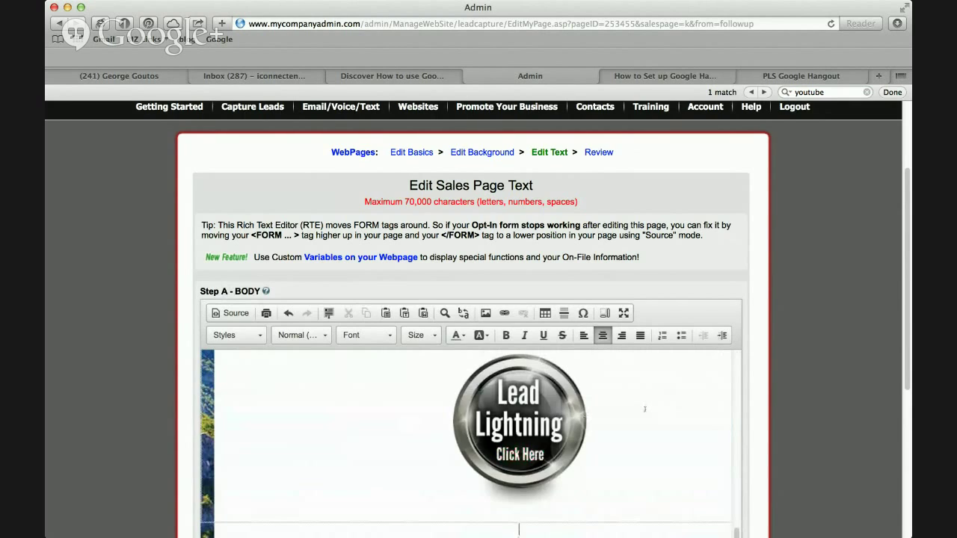
# Save the edited page and move to the Review WebPage step.
pyautogui.scroll(-2, 644, 409)
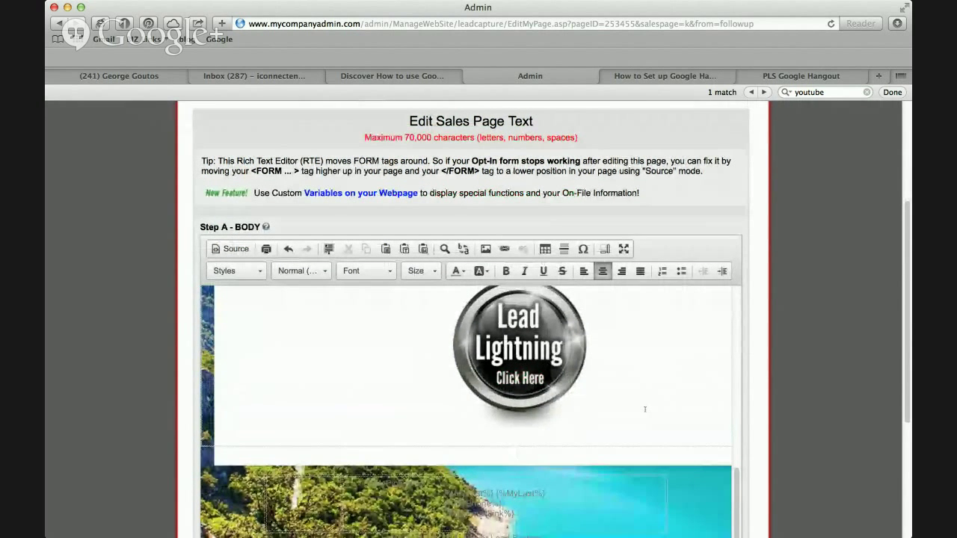
pyautogui.scroll(2, 645, 409)
pyautogui.scroll(1, 645, 409)
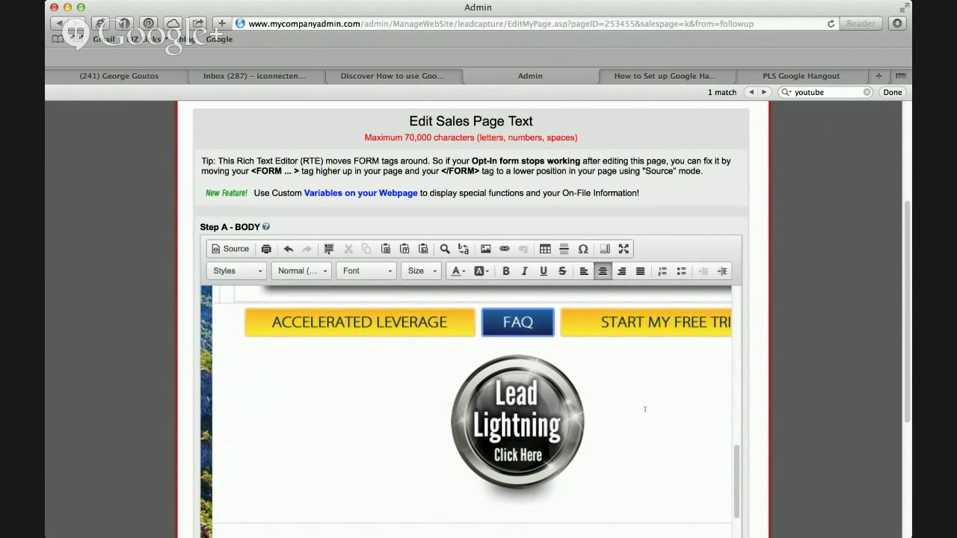
pyautogui.scroll(-8, 645, 409)
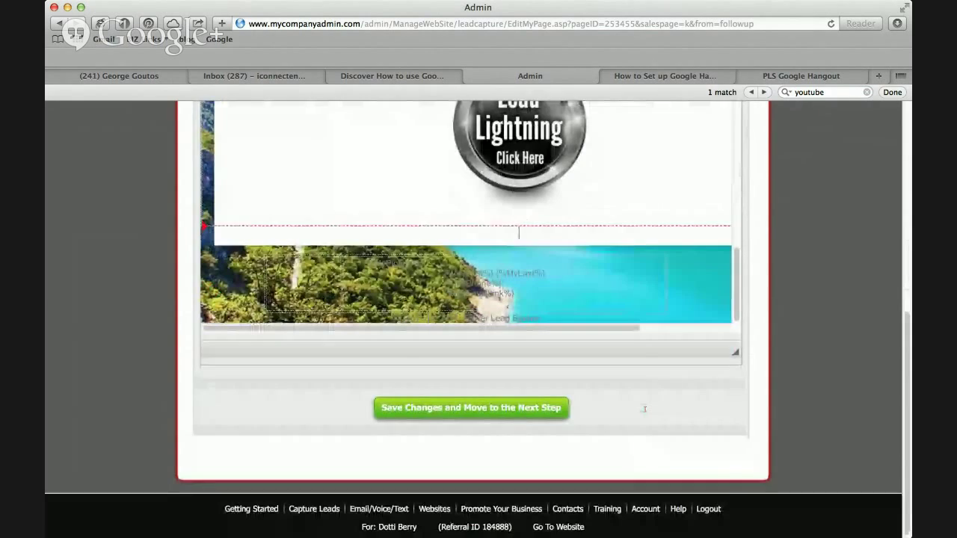
pyautogui.click(541, 405)
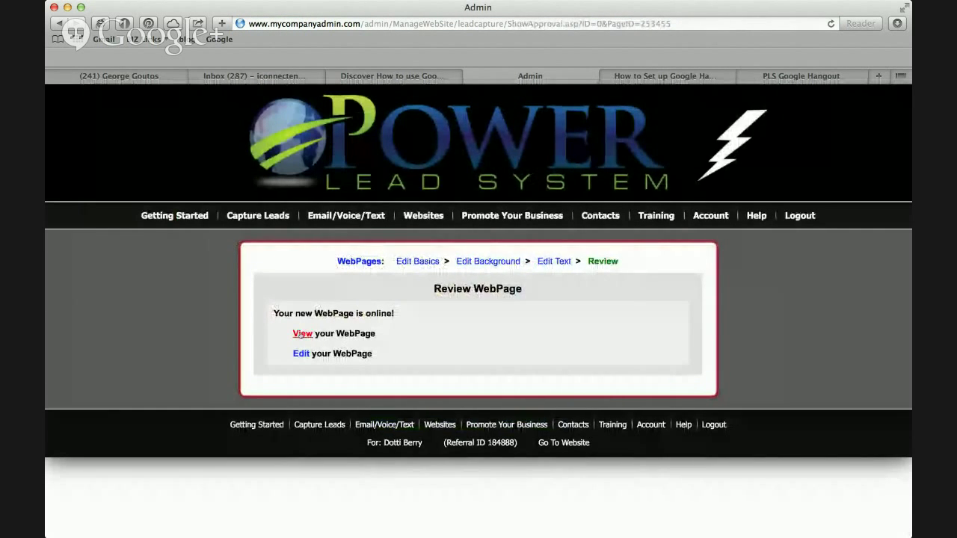
# Review the published Hangouts page with its banner and live video, then switch to the Lead Lightning version.
pyautogui.click(302, 334)
pyautogui.scroll(-4, 654, 374)
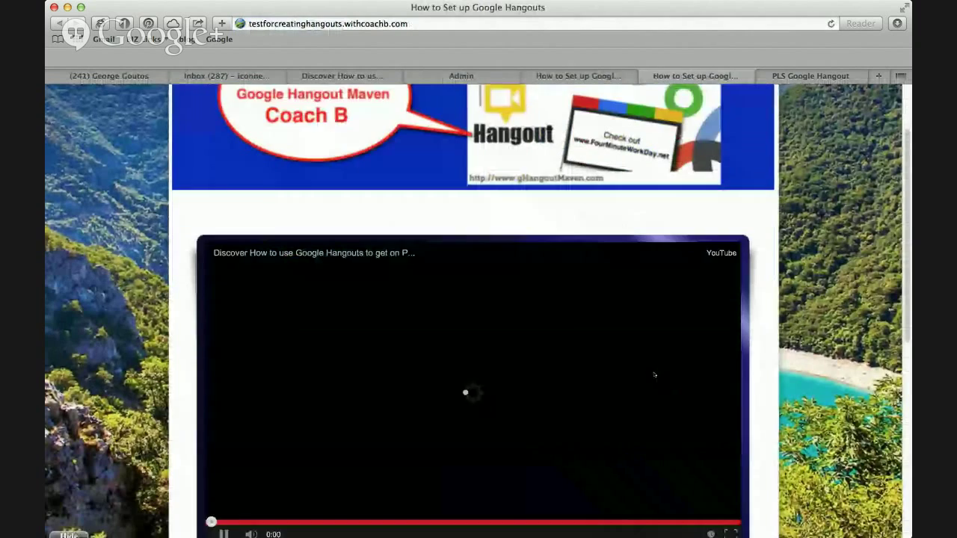
pyautogui.scroll(-2, 654, 375)
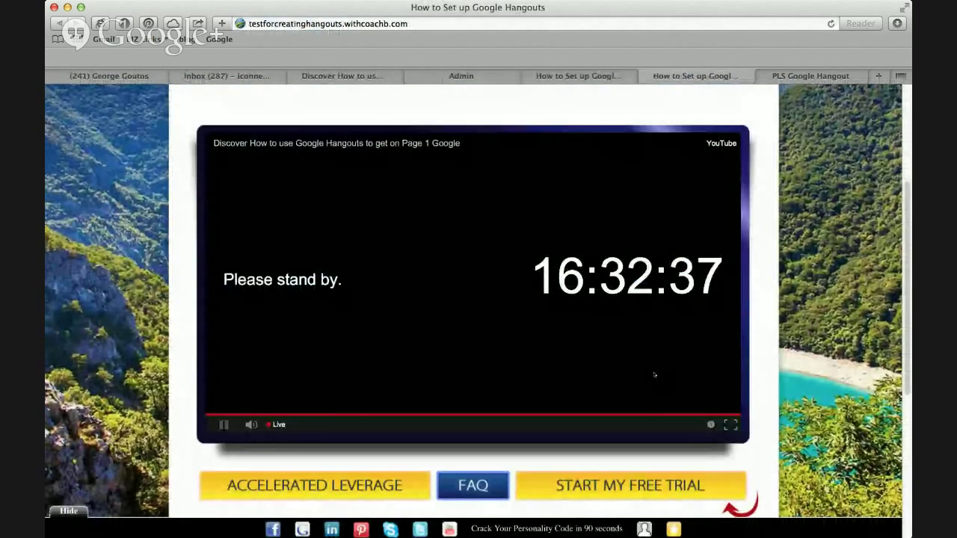
pyautogui.scroll(2, 619, 337)
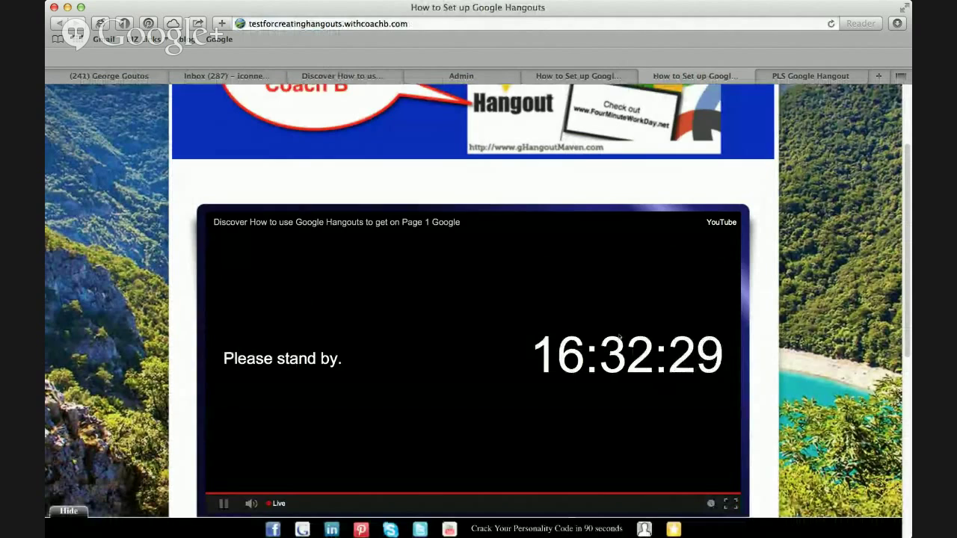
pyautogui.scroll(-2, 619, 336)
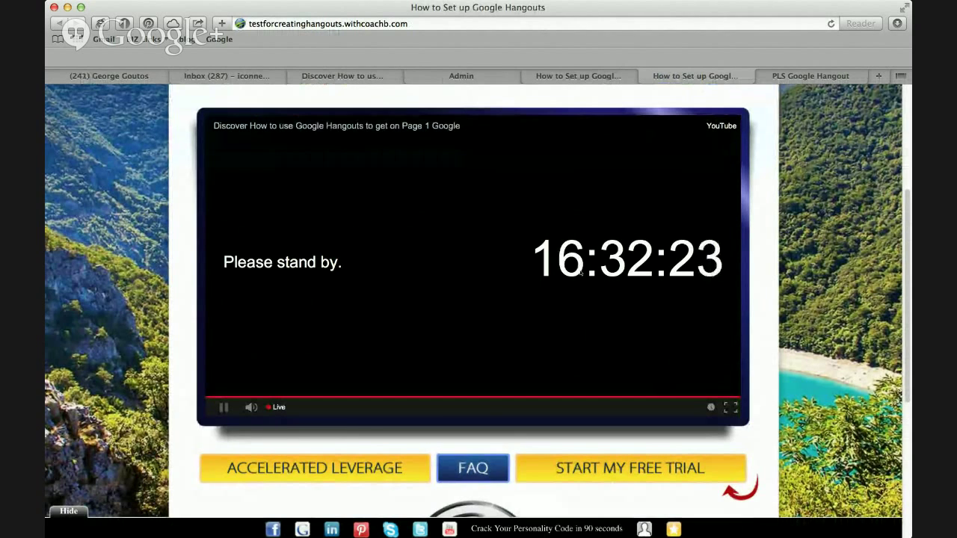
pyautogui.scroll(3, 581, 273)
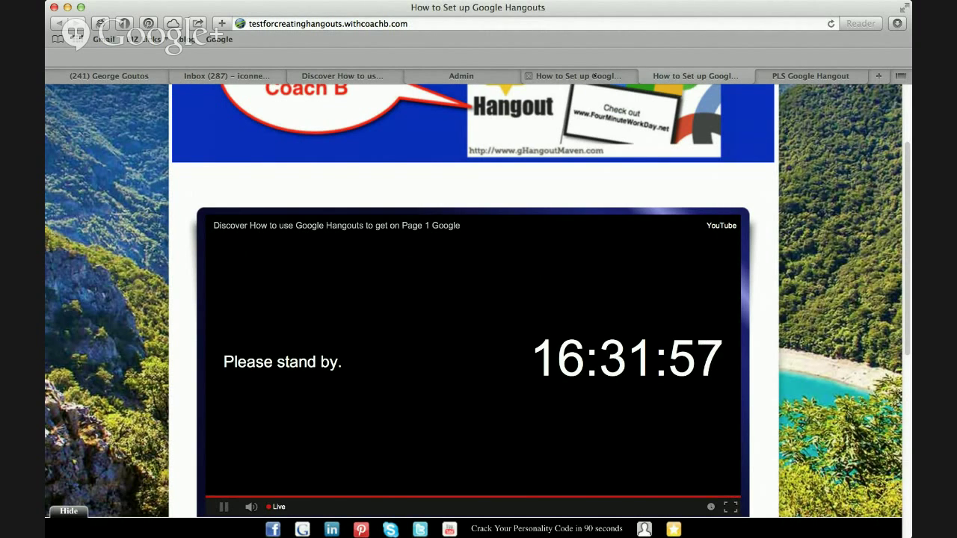
pyautogui.click(595, 76)
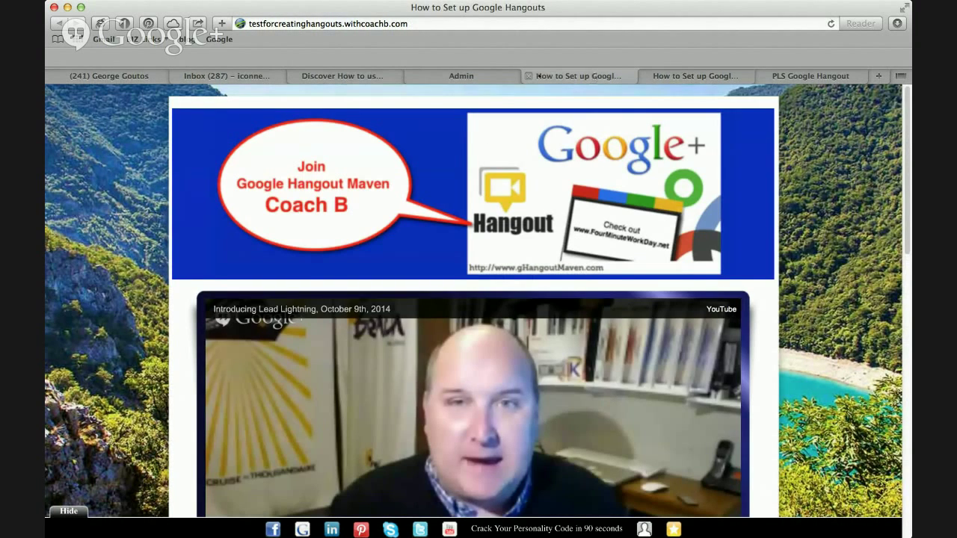
# Go from YouTube's watch page through My Channel and Video Manager to Live Events, then back to the Hangouts pages.
pyautogui.click(375, 76)
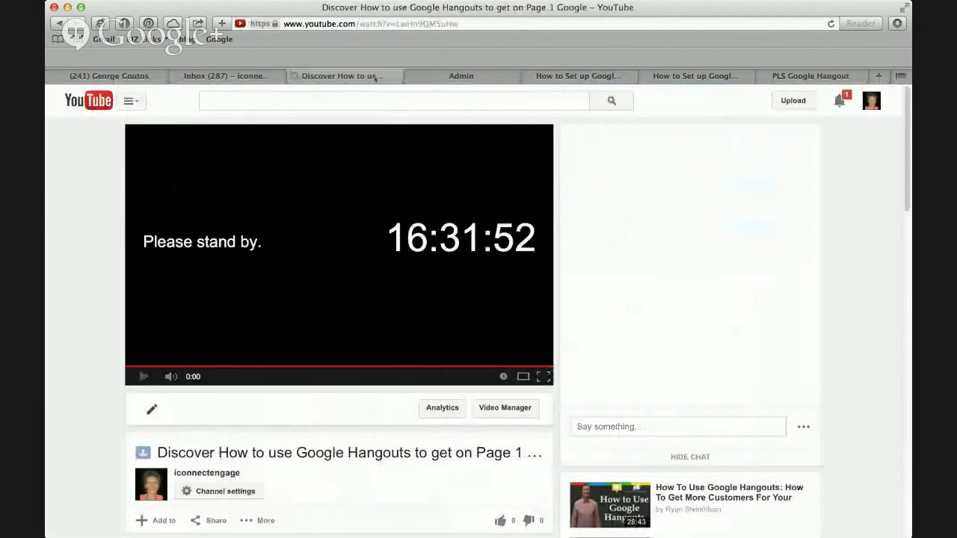
pyautogui.scroll(-5, 531, 284)
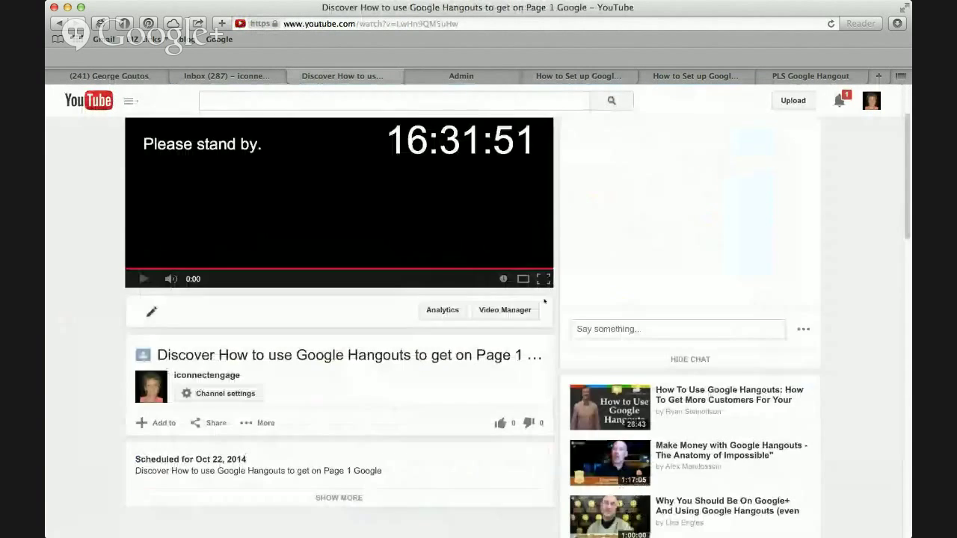
pyautogui.scroll(5, 544, 301)
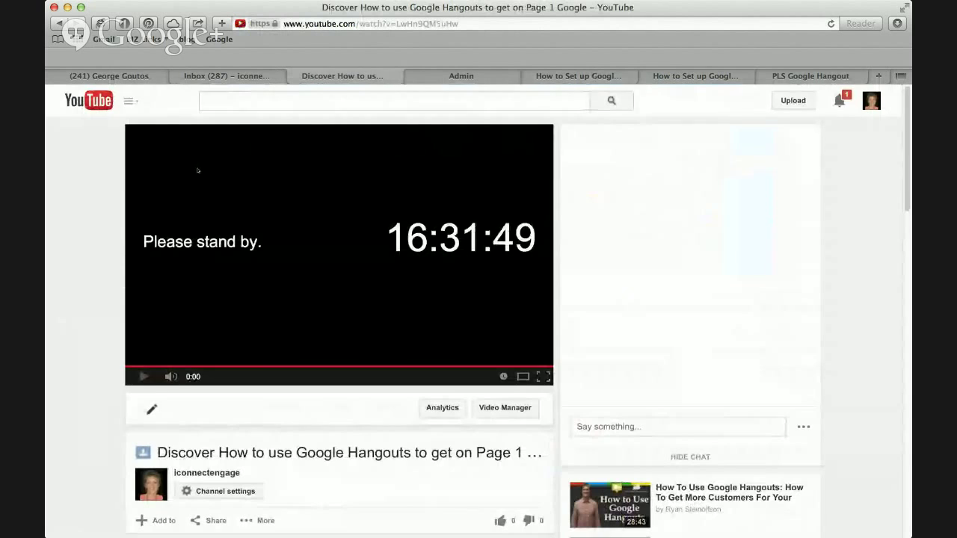
pyautogui.click(131, 101)
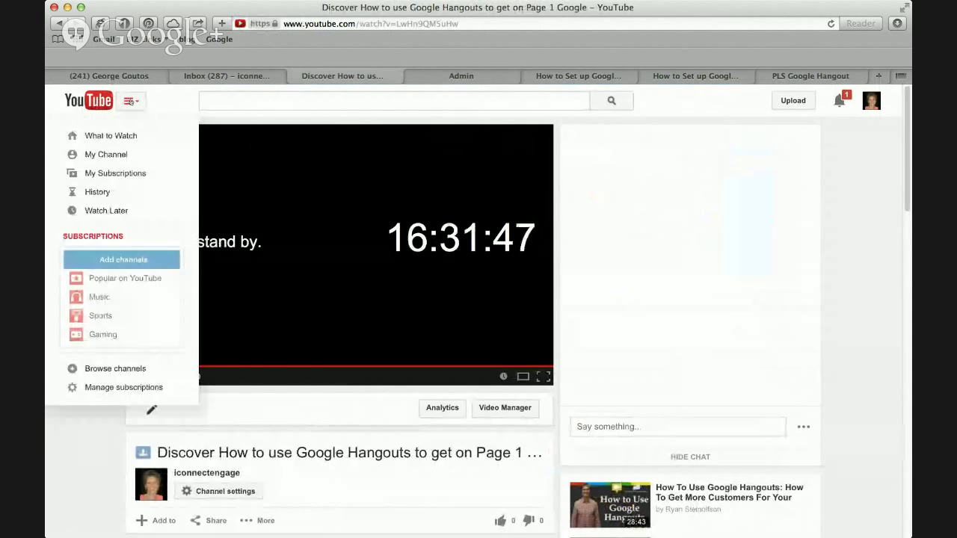
pyautogui.click(127, 154)
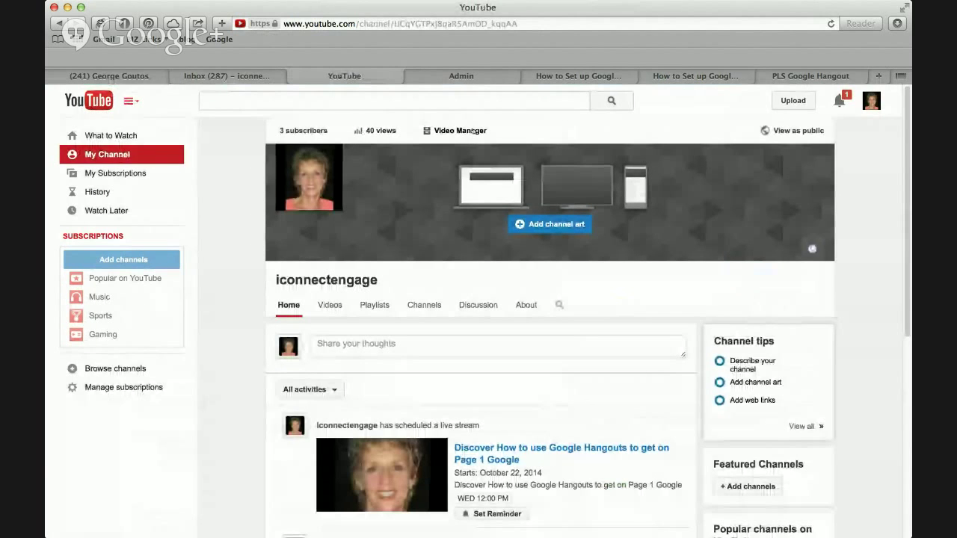
pyautogui.click(472, 131)
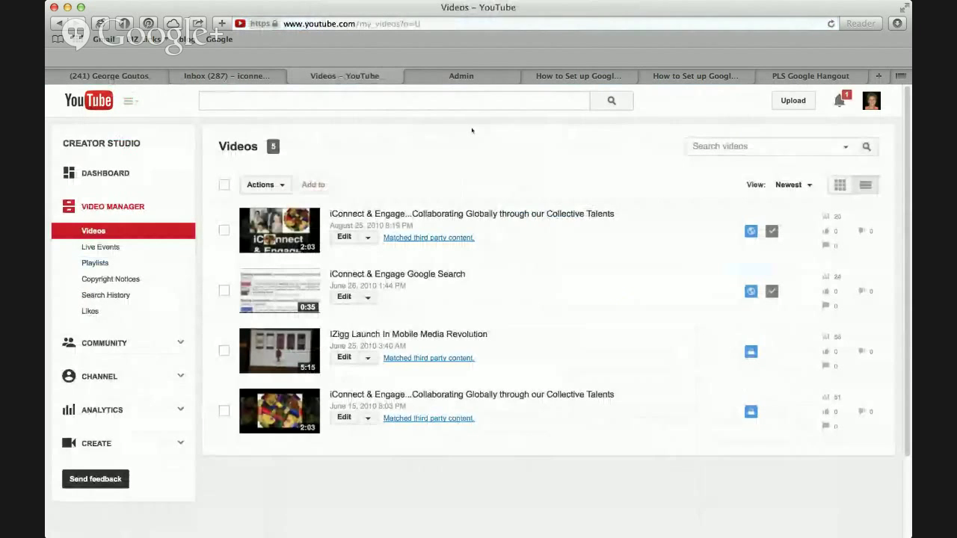
pyautogui.click(110, 247)
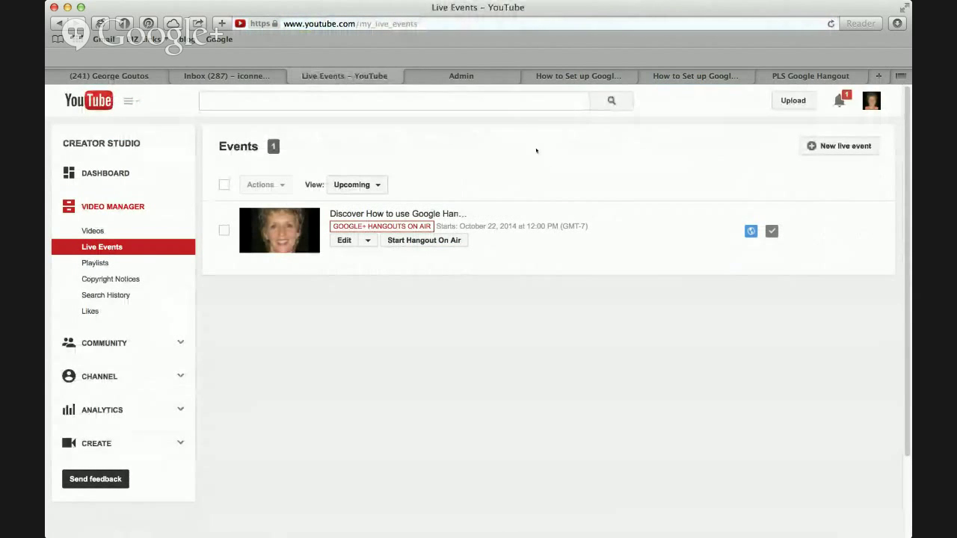
pyautogui.click(756, 78)
pyautogui.click(710, 77)
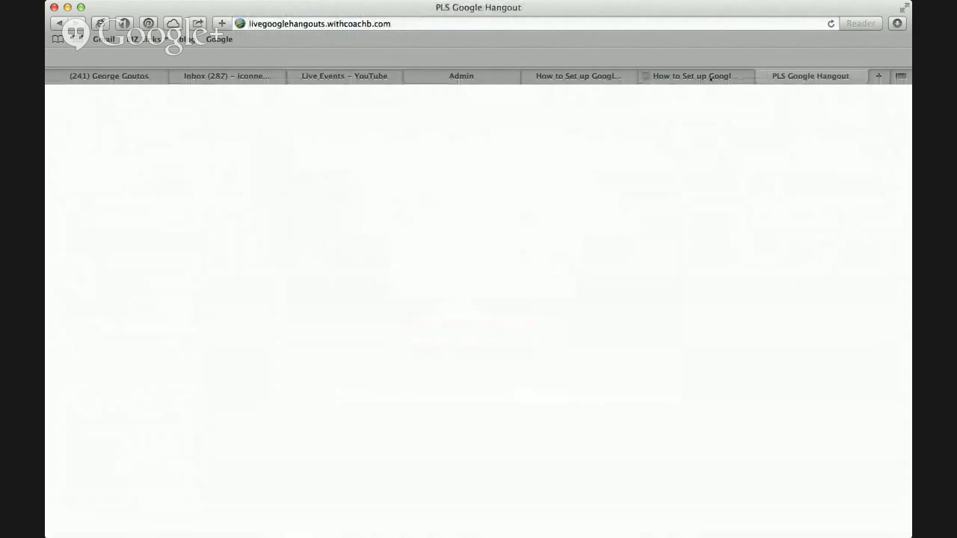
# Recheck the Hangouts page, then start the scheduled Hangout On Air from YouTube Live Events.
pyautogui.scroll(5, 538, 240)
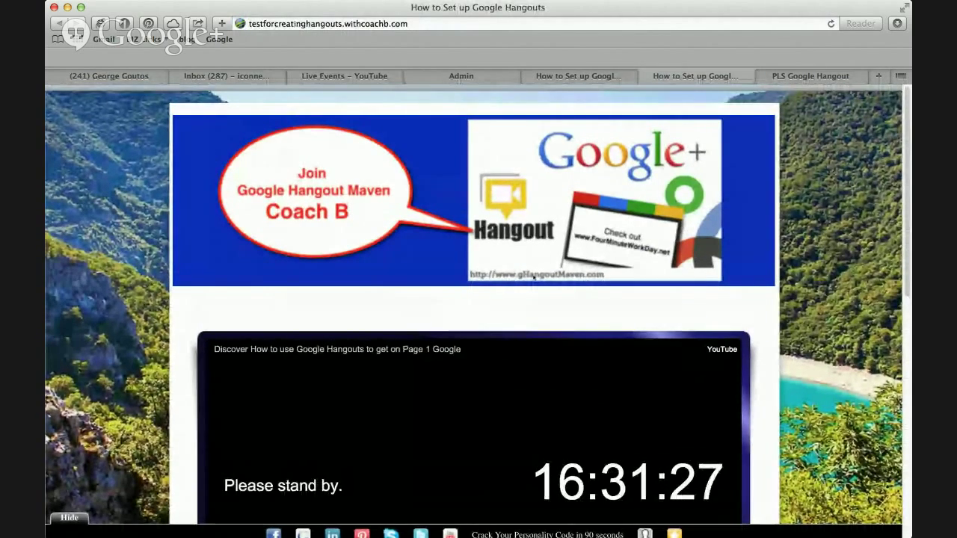
pyautogui.scroll(-1, 533, 276)
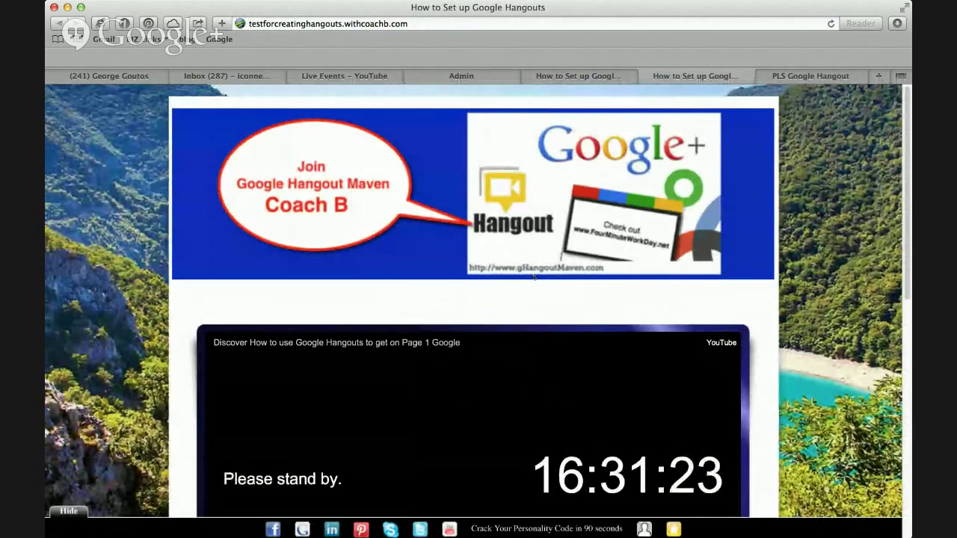
pyautogui.click(366, 76)
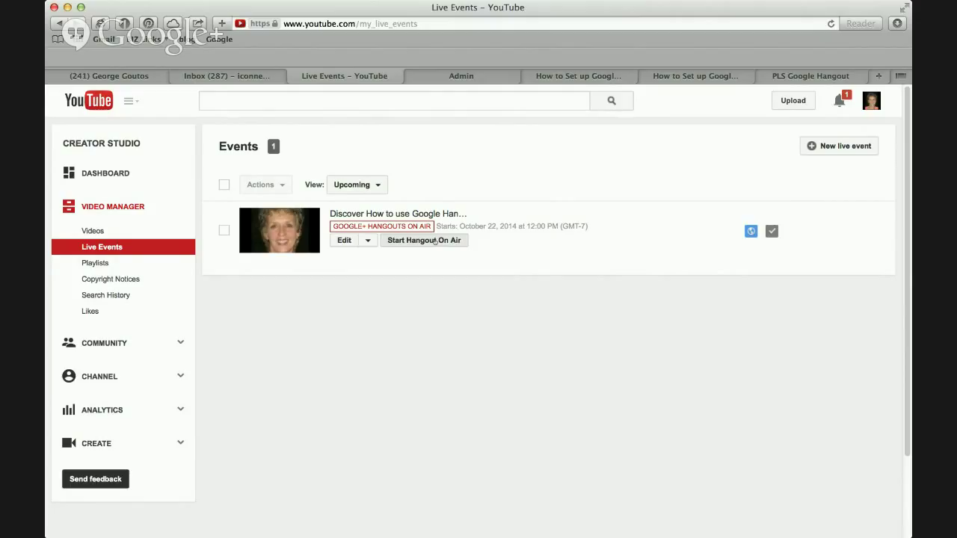
pyautogui.click(437, 240)
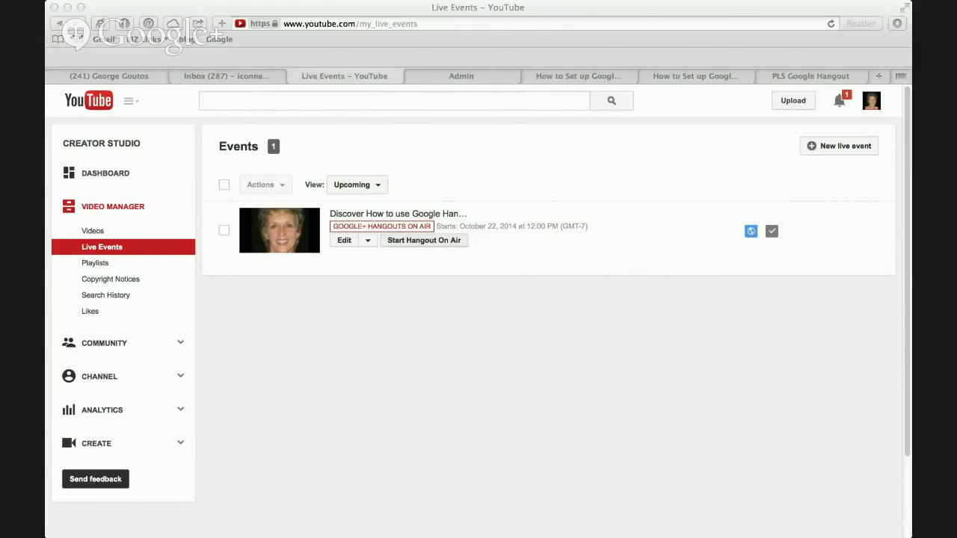
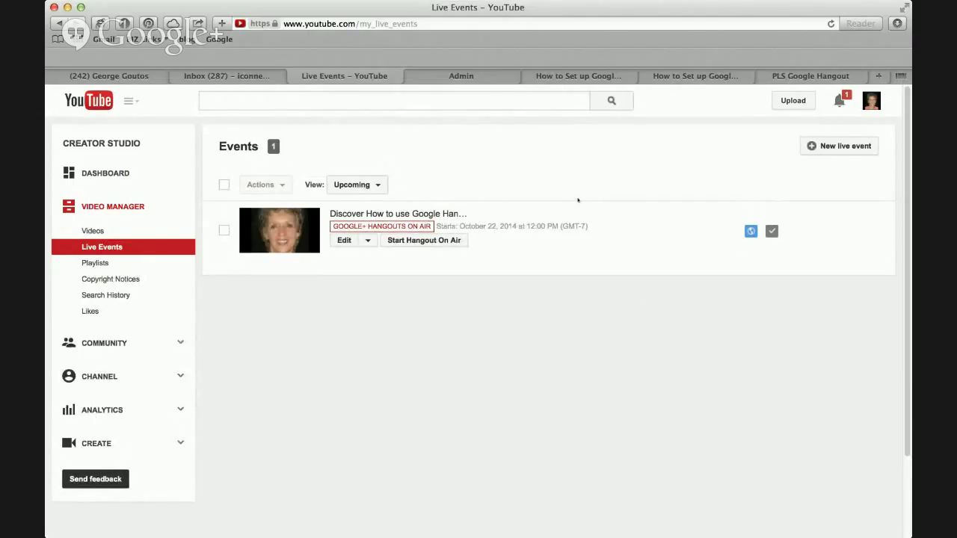
# Check the live opt-in and Hangouts setup pages, then return to the Review WebPage screen.
pyautogui.click(785, 76)
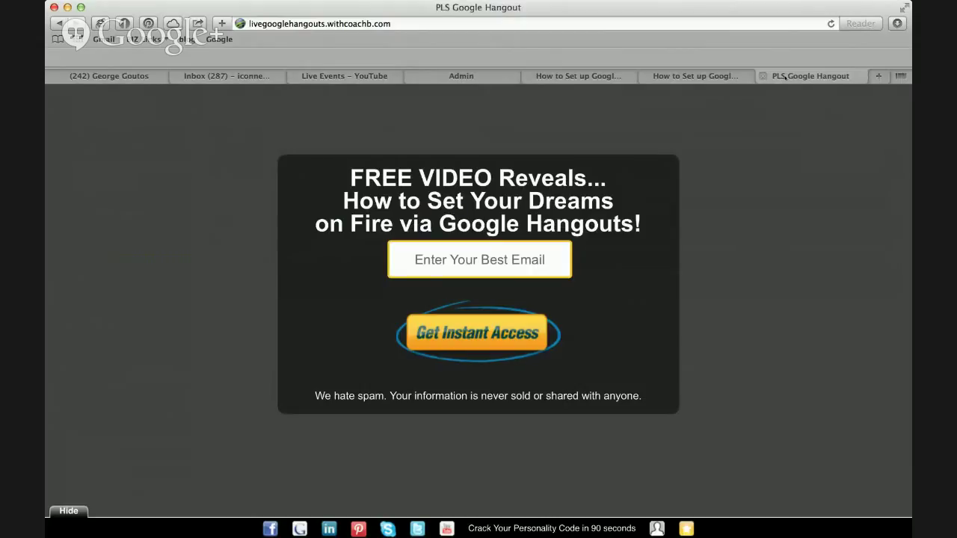
pyautogui.click(691, 76)
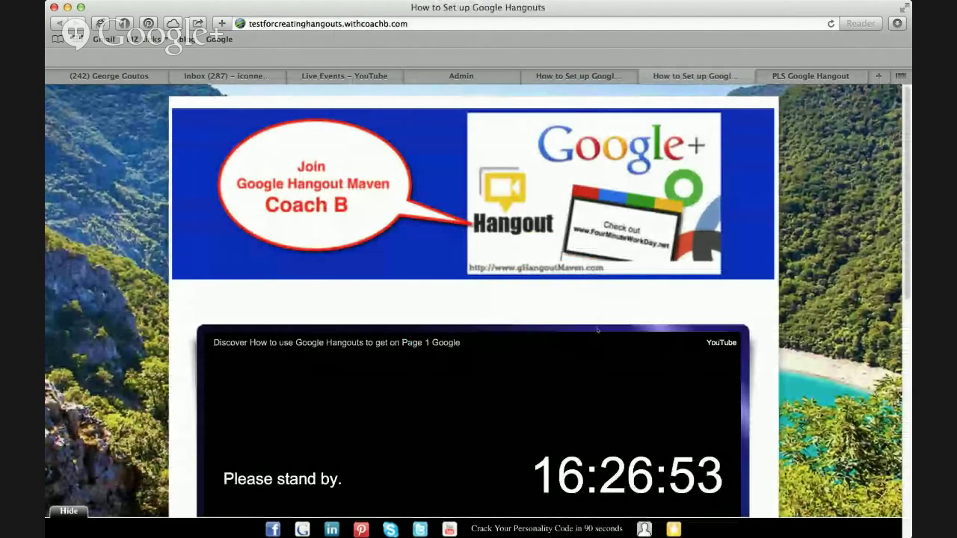
pyautogui.scroll(-5, 598, 329)
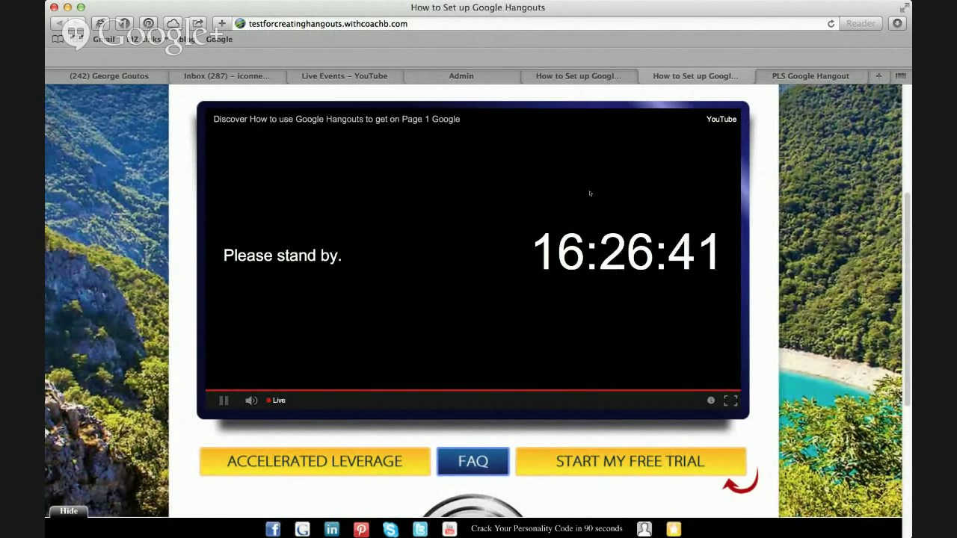
pyautogui.click(490, 77)
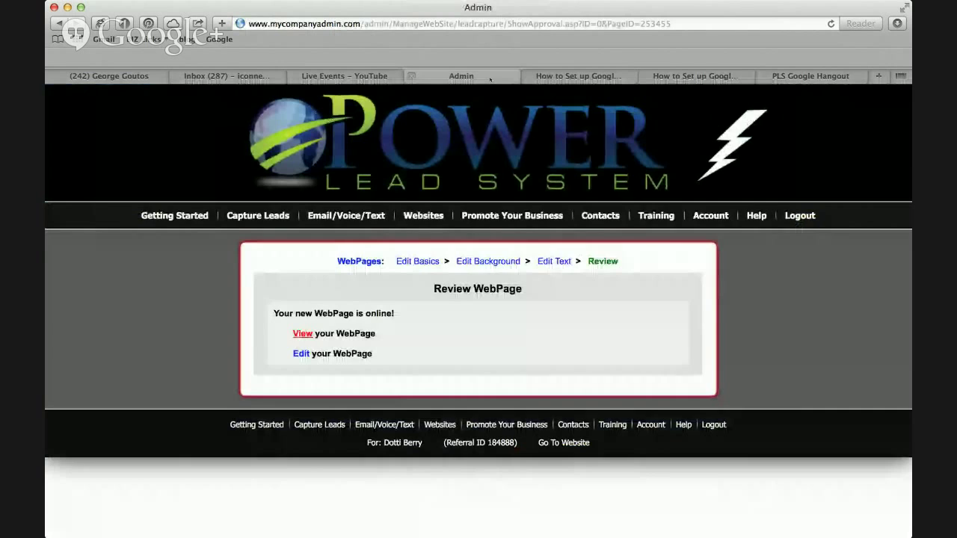
# Preview the Coach B page's live opt-in page from My WebPages, then return to the list.
pyautogui.moveTo(421, 215)
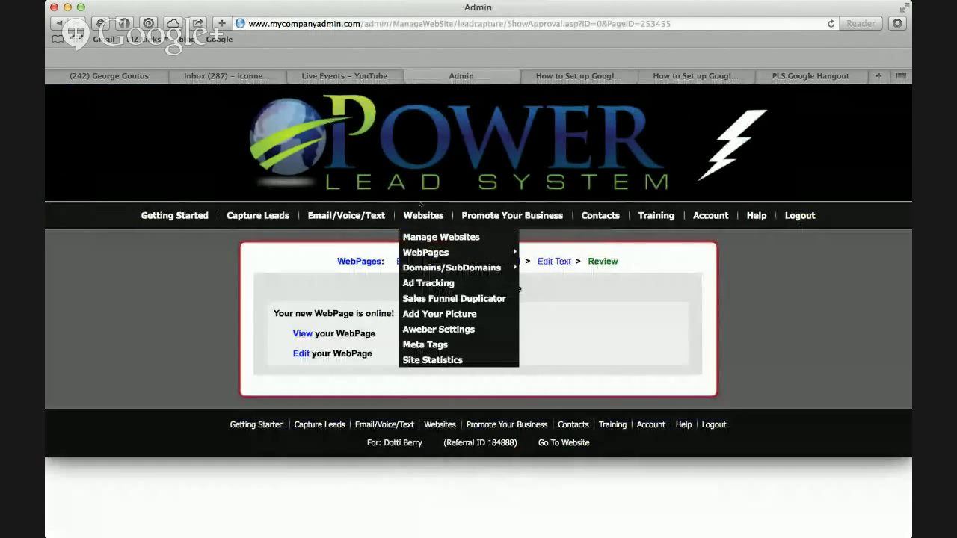
pyautogui.click(426, 253)
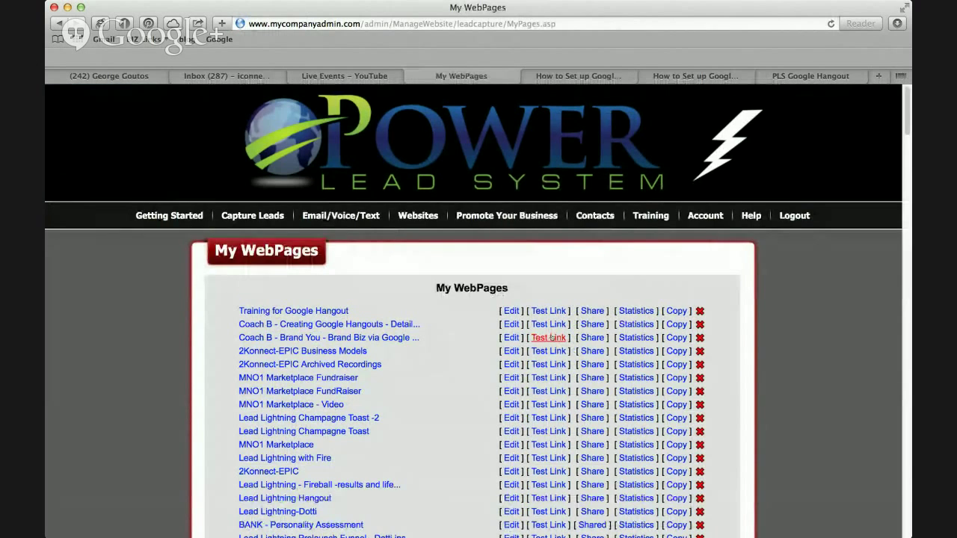
pyautogui.click(549, 338)
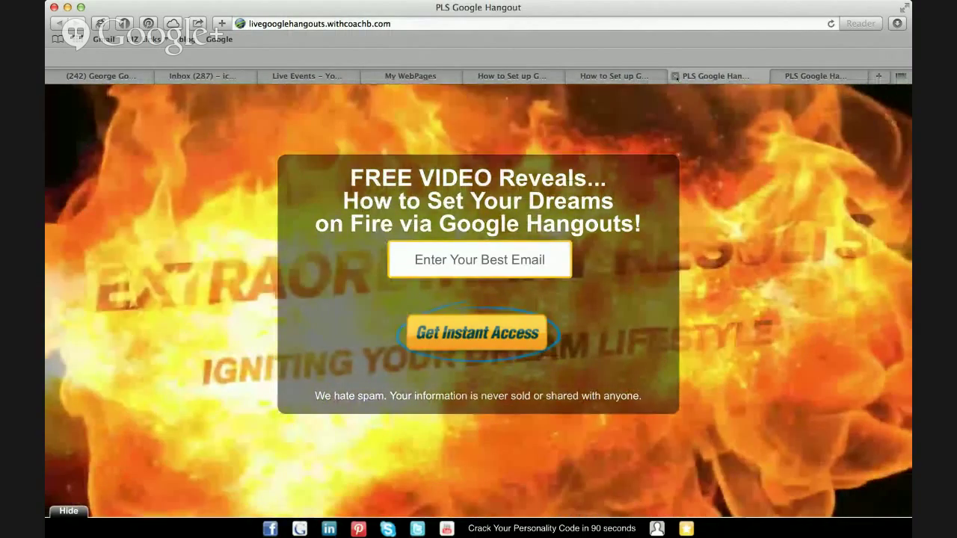
pyautogui.click(675, 75)
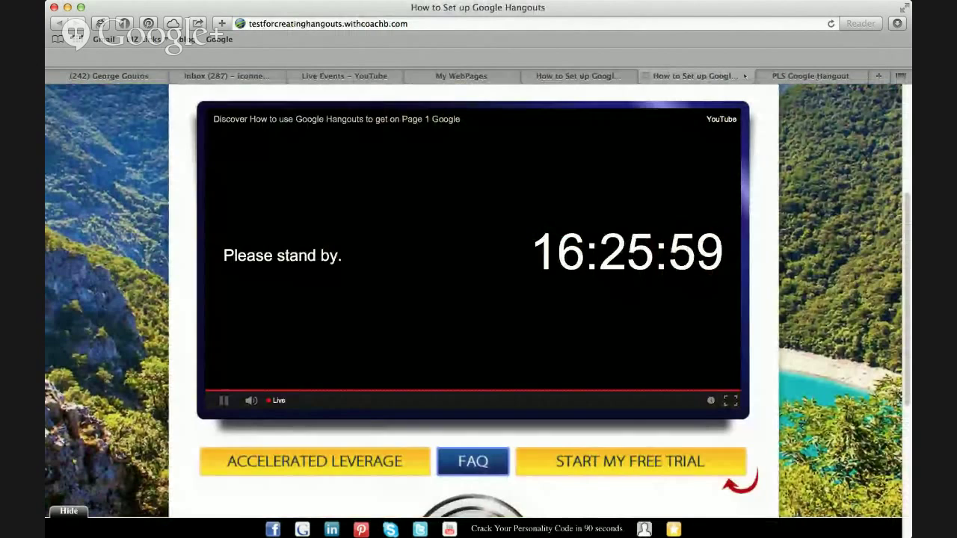
pyautogui.click(459, 75)
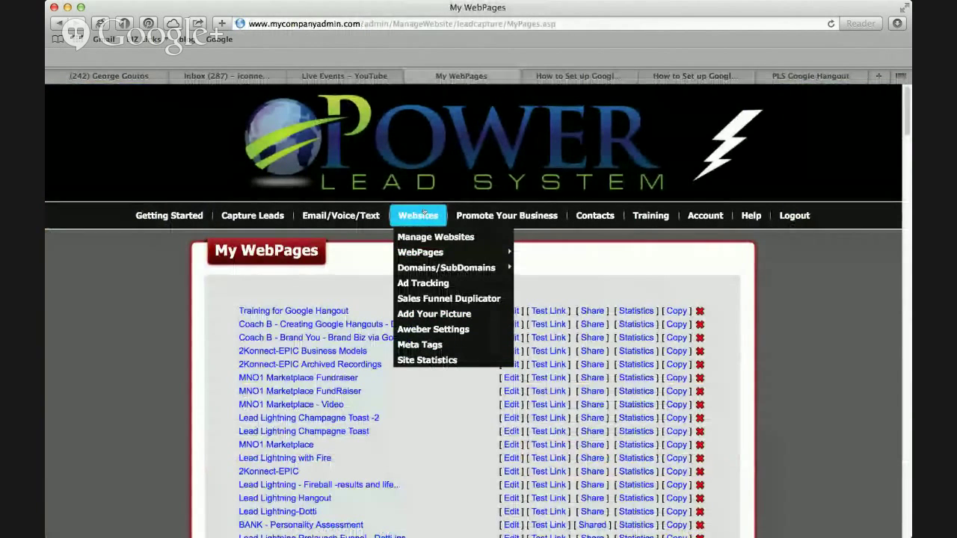
# Start a new webpage from a Custom Template with an Opt-In form and open Video Background.
pyautogui.moveTo(433, 253)
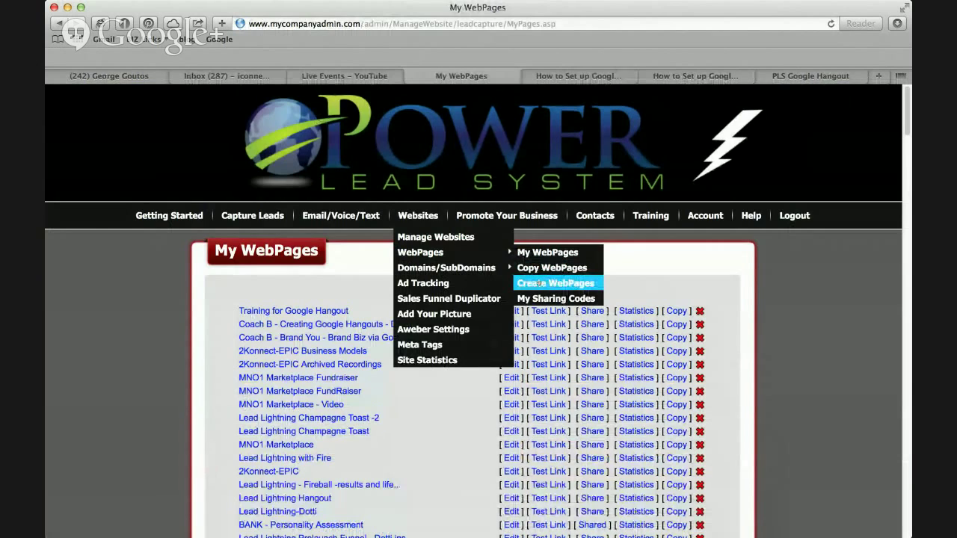
pyautogui.click(539, 283)
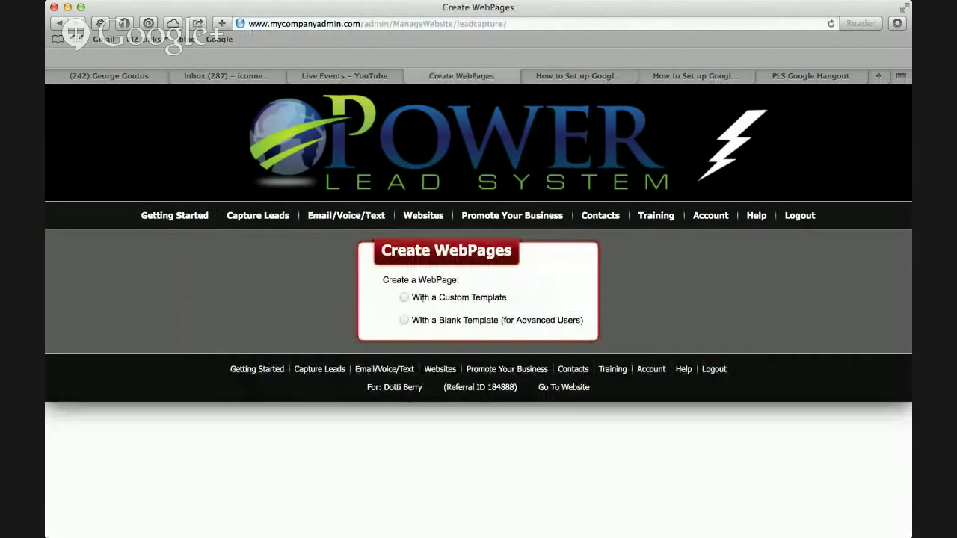
pyautogui.click(406, 297)
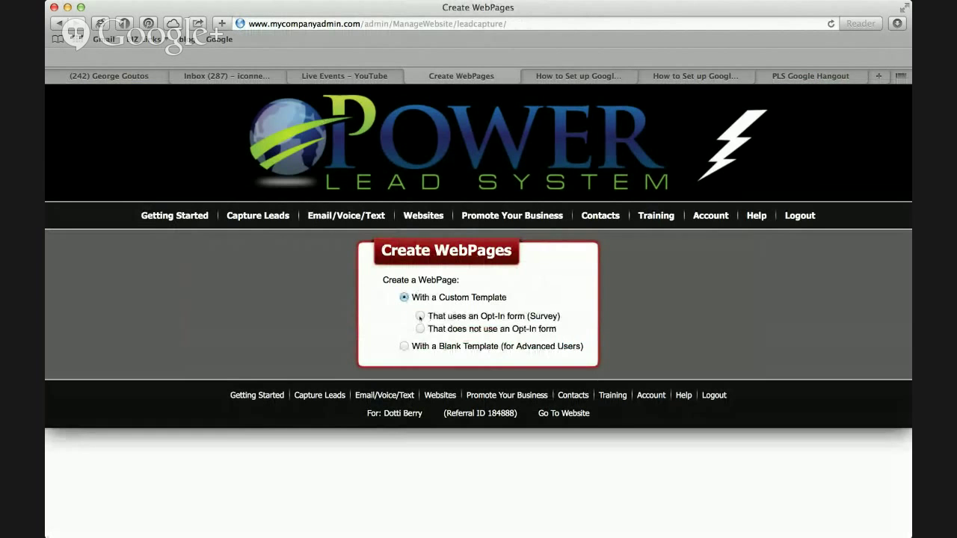
pyautogui.click(420, 316)
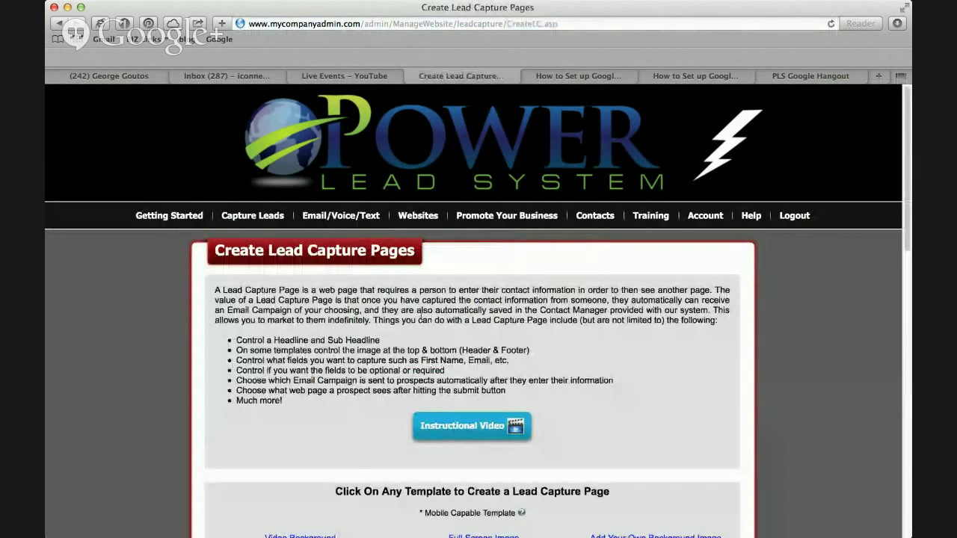
pyautogui.scroll(-5, 554, 351)
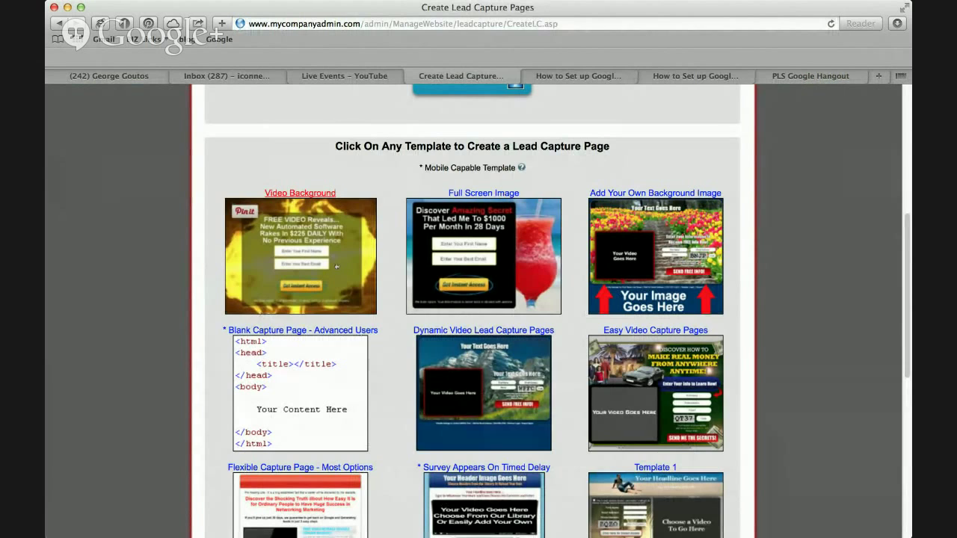
pyautogui.click(337, 267)
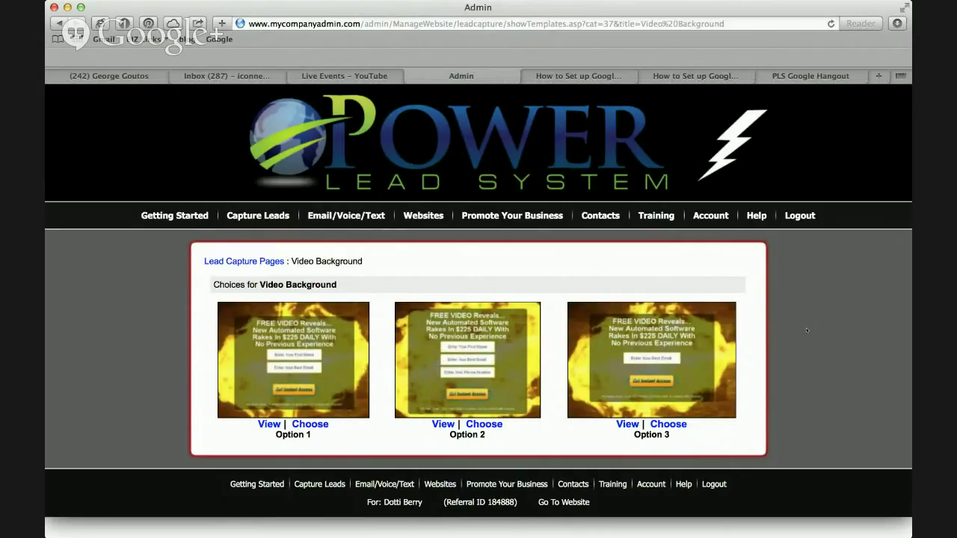
pyautogui.click(812, 77)
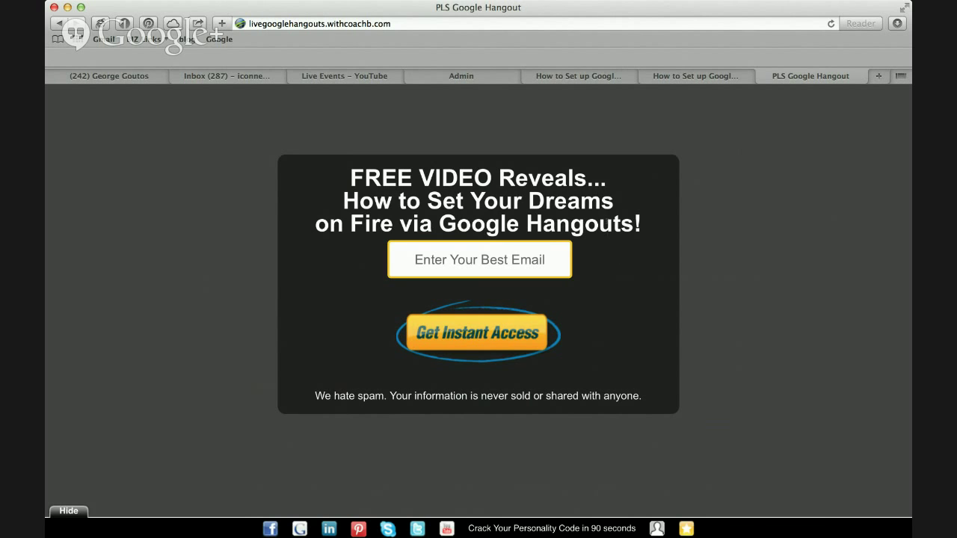
pyautogui.click(590, 78)
pyautogui.click(412, 76)
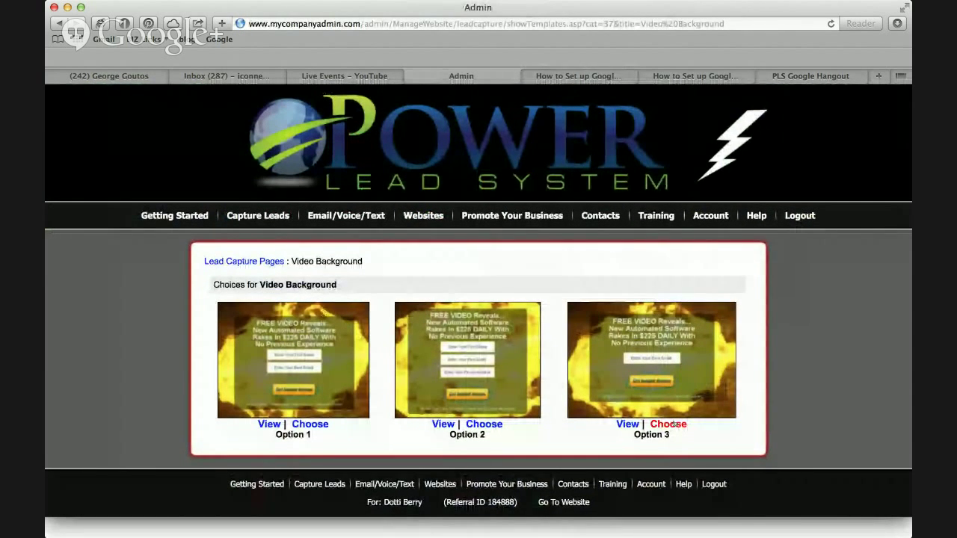
# Pick Option 3 of the Video Background opt-in templates.
pyautogui.click(674, 424)
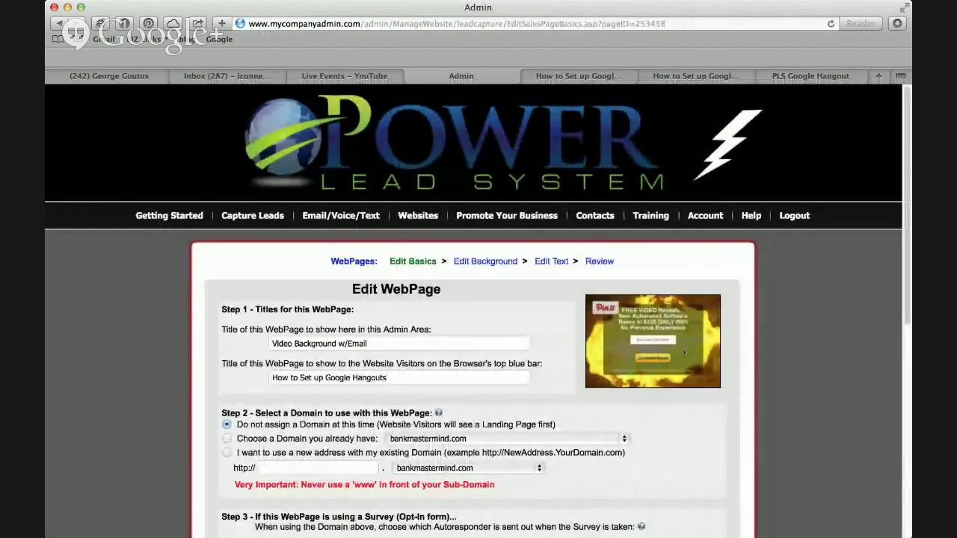
pyautogui.scroll(-4, 682, 373)
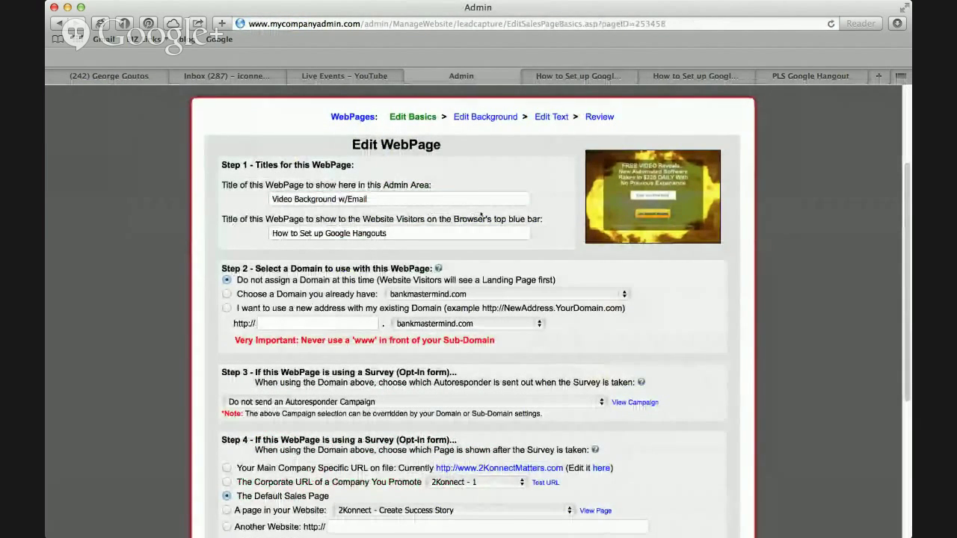
pyautogui.scroll(-5, 465, 412)
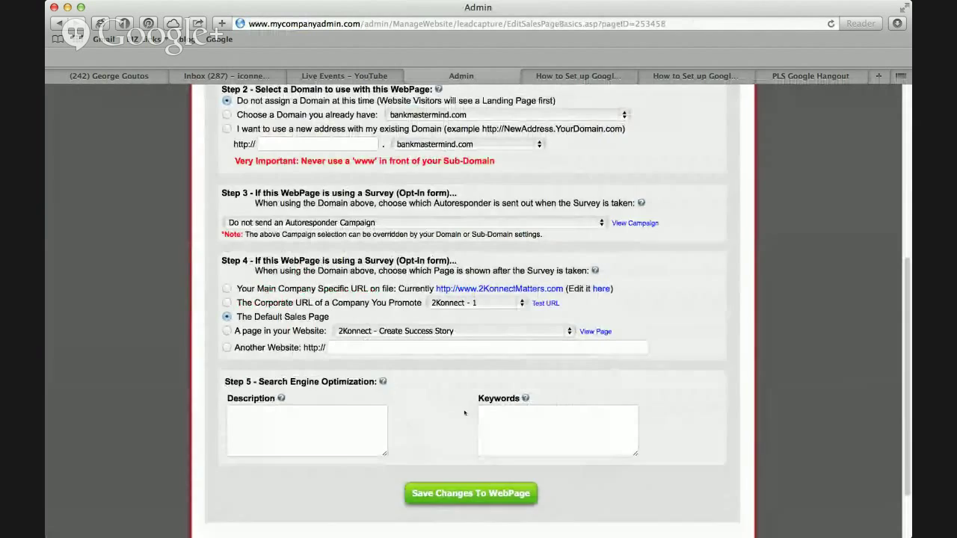
pyautogui.scroll(7, 464, 413)
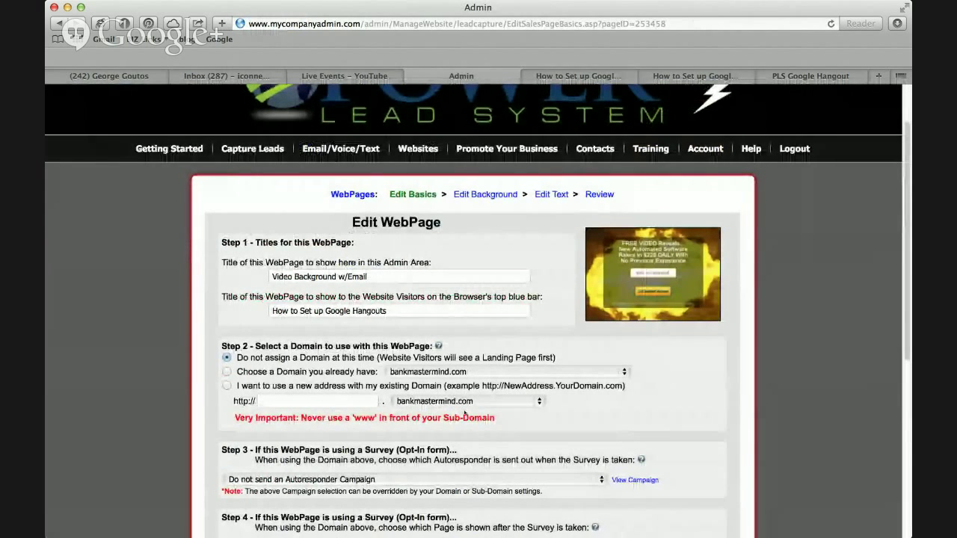
# Give the page the falling-money motion background and save it to publish.
pyautogui.click(484, 196)
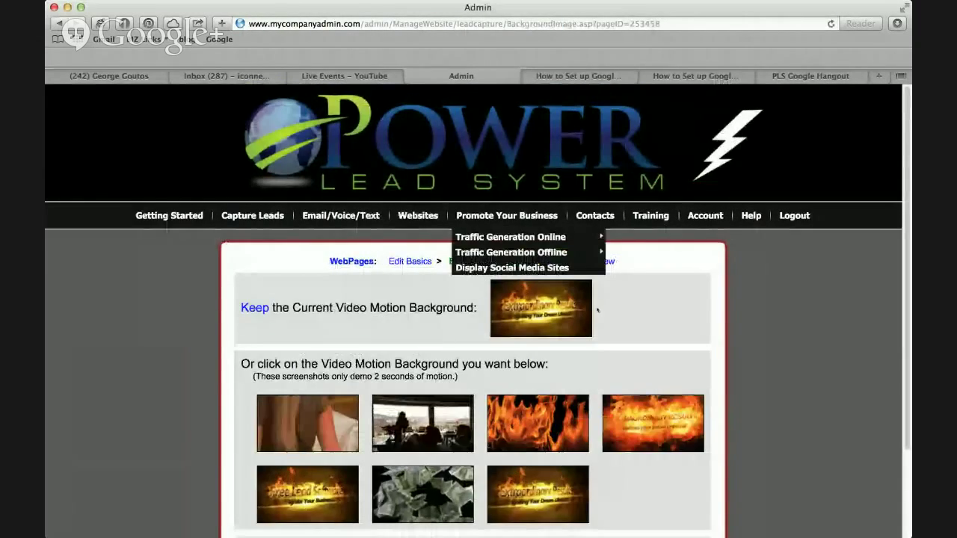
pyautogui.scroll(-3, 597, 309)
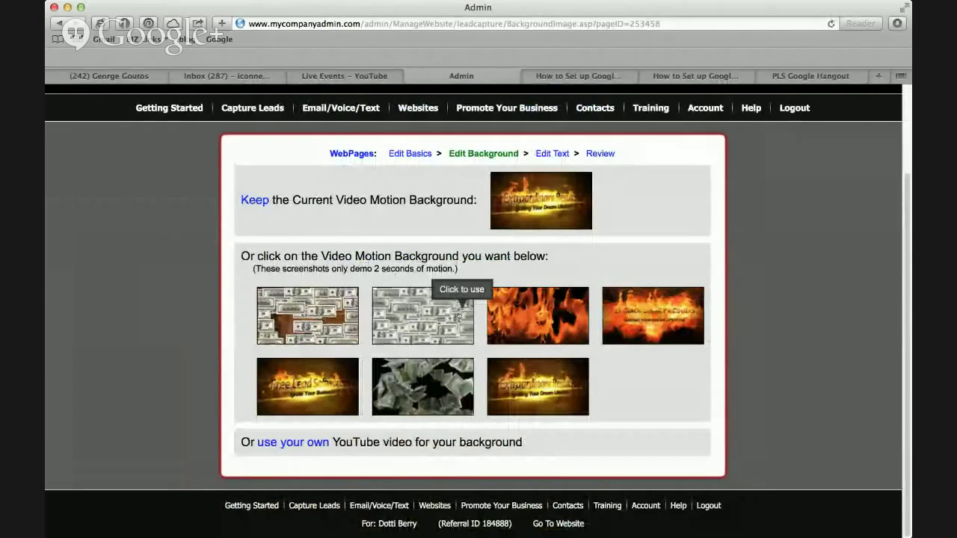
pyautogui.click(429, 390)
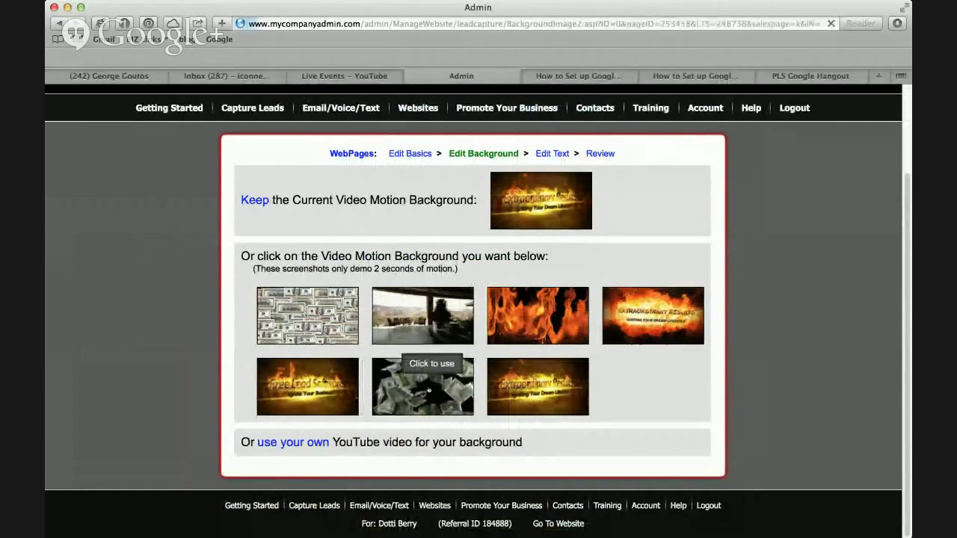
pyautogui.scroll(-3, 619, 343)
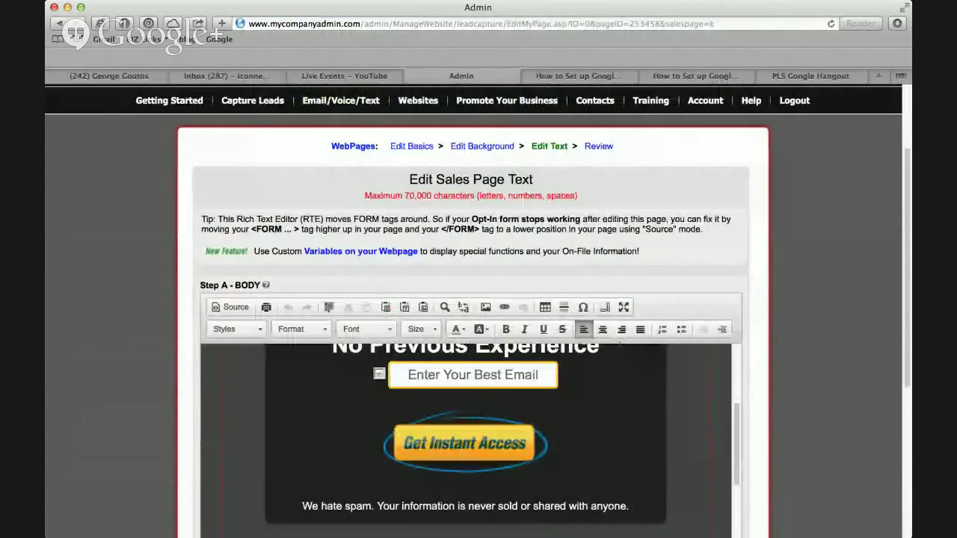
pyautogui.scroll(-10, 619, 342)
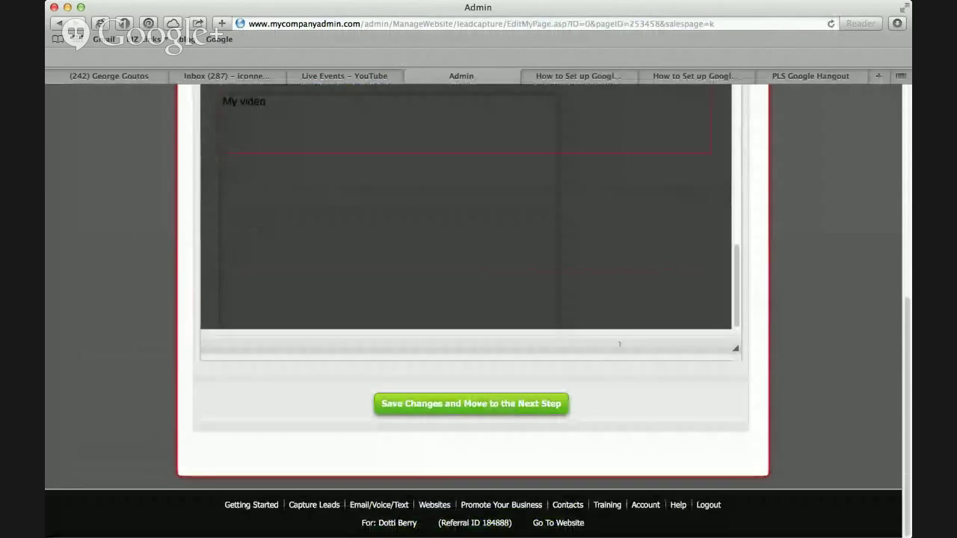
pyautogui.click(507, 404)
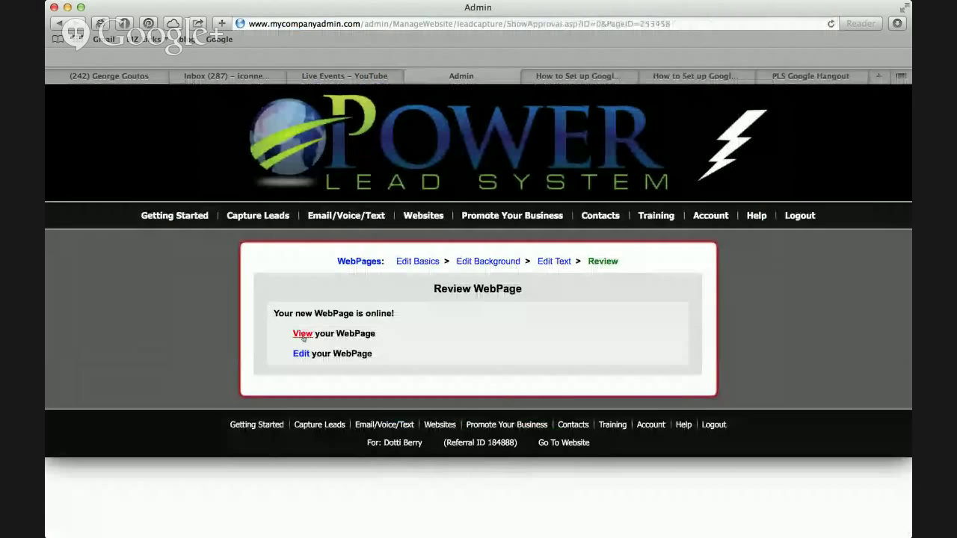
# Load the opt-in page from the TEST link, check both Hangouts pages, then return to Review WebPage.
pyautogui.click(302, 335)
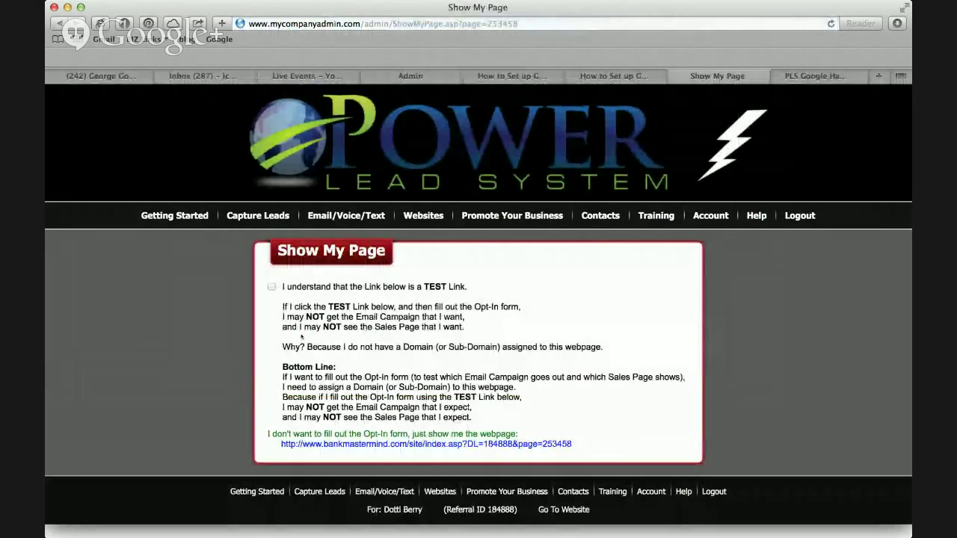
pyautogui.click(407, 444)
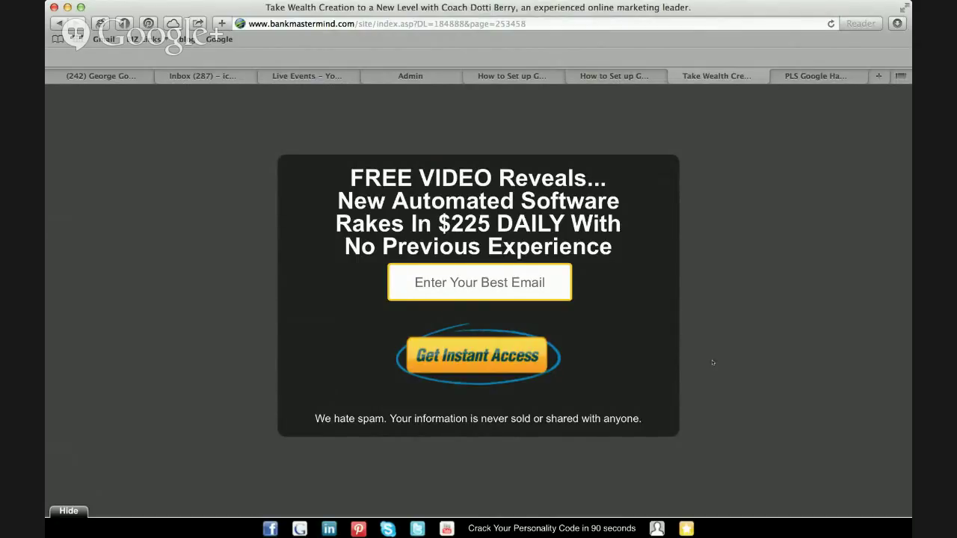
pyautogui.click(529, 81)
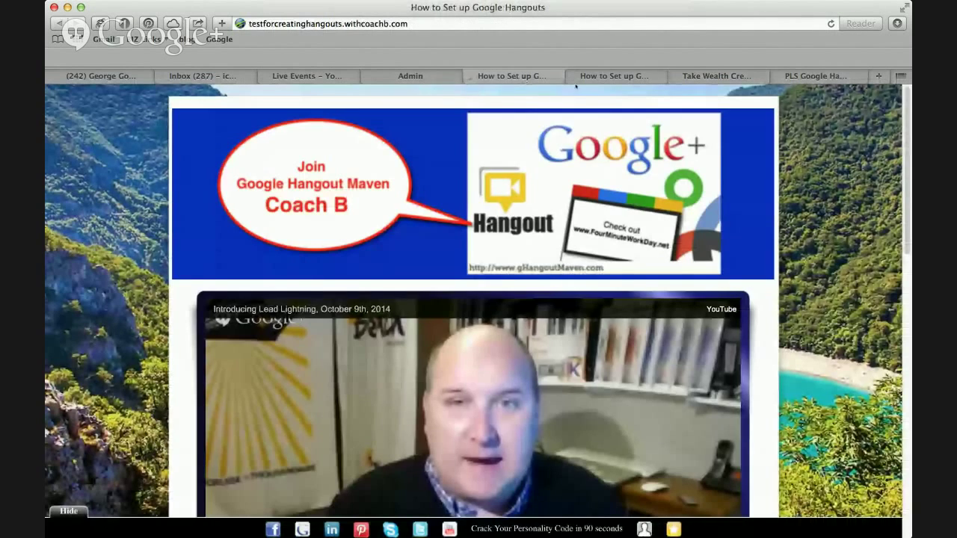
pyautogui.click(596, 82)
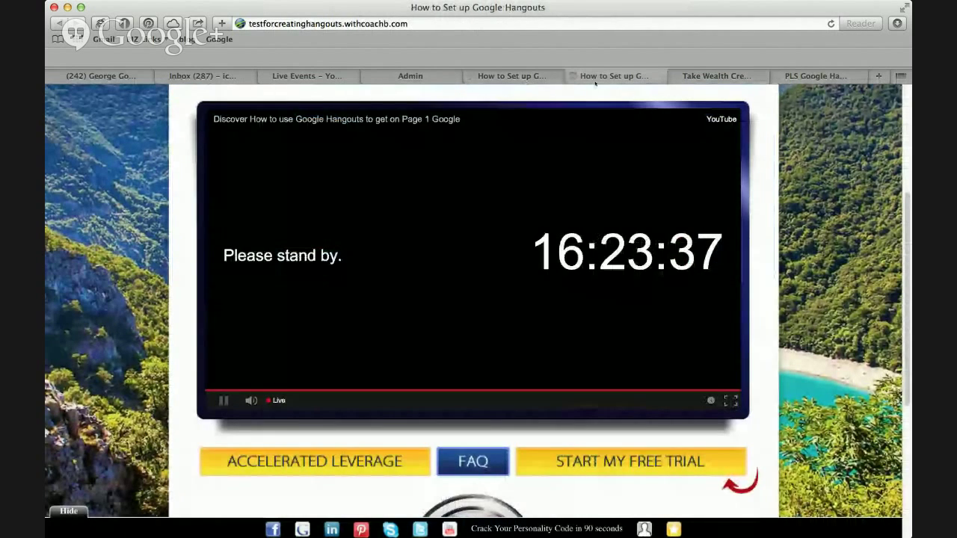
pyautogui.click(415, 79)
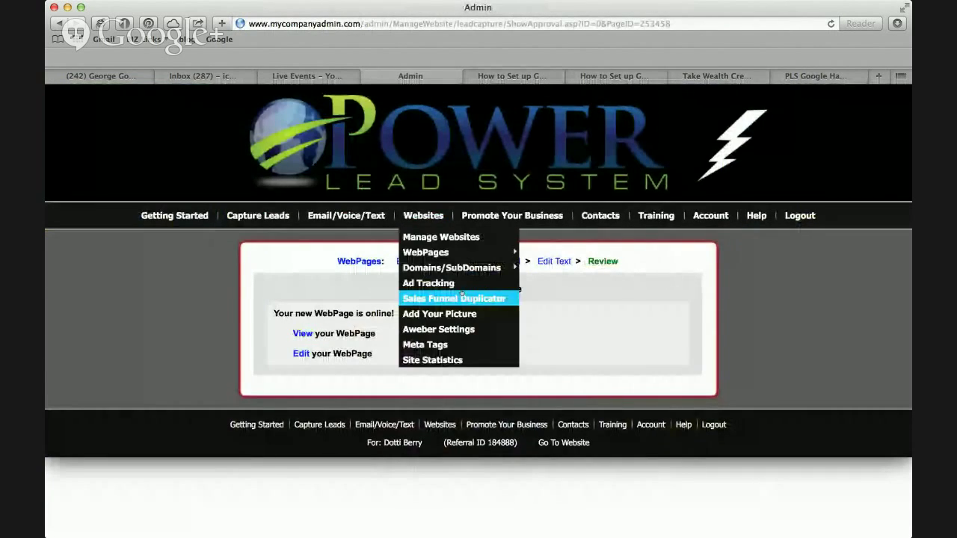
# Delete the three headline lines below 'FREE VIDEO Reveals...' in the text editor.
pyautogui.click(557, 262)
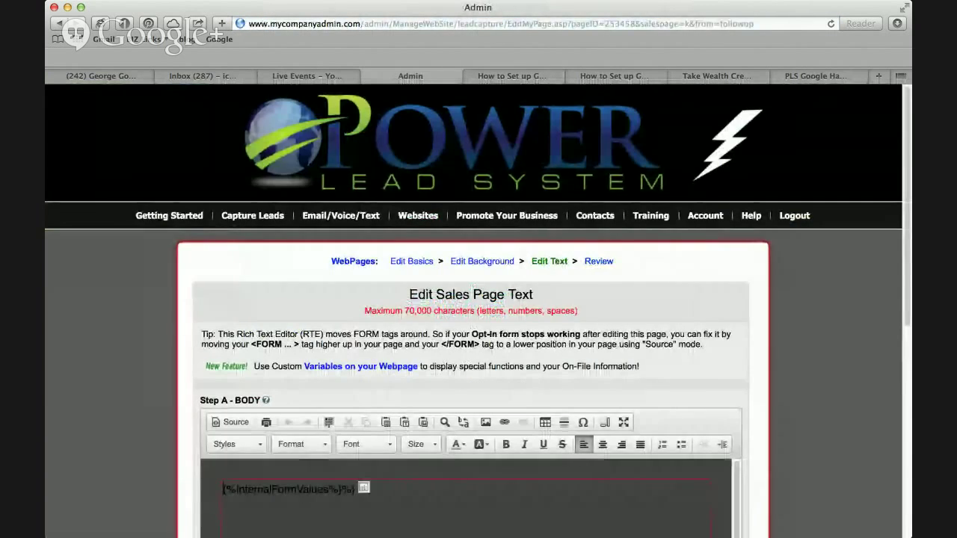
pyautogui.scroll(-3, 567, 348)
pyautogui.scroll(1, 567, 348)
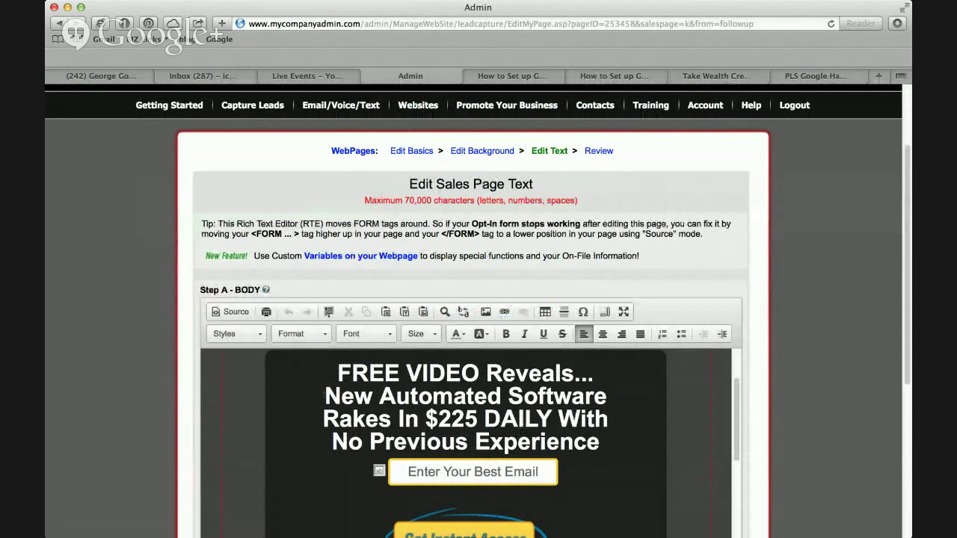
pyautogui.moveTo(326, 397); pyautogui.dragTo(600, 443)
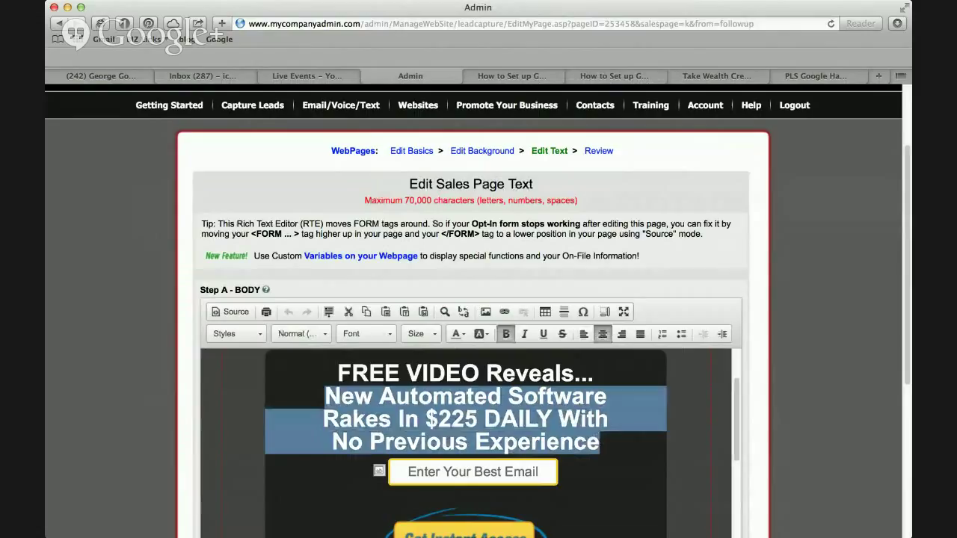
pyautogui.press('BackSpace')
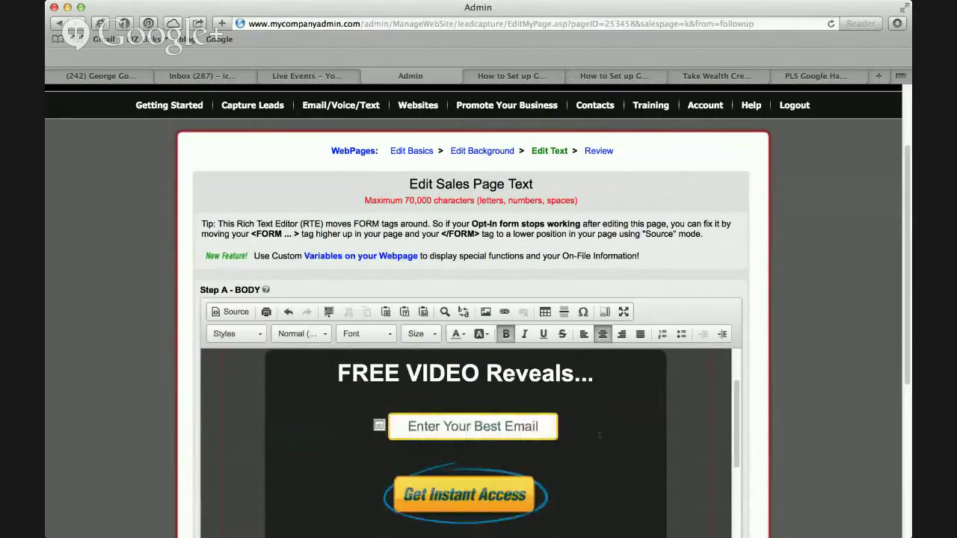
# Type the headline 'What if You Could Use Google Hangouts to Make Your Dreams Come True?' over three lines.
pyautogui.write('What if YOu')
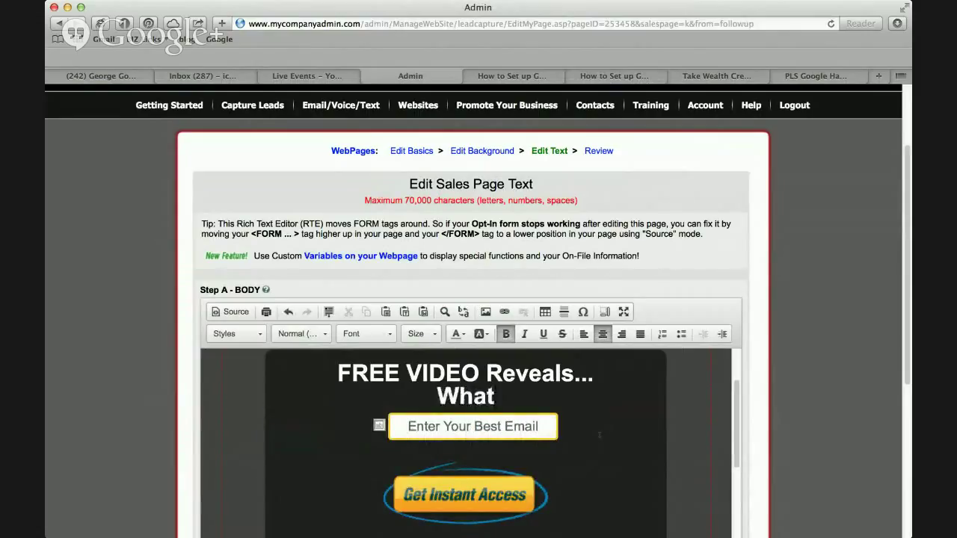
pyautogui.press('BackSpace')
pyautogui.press('BackSpace')
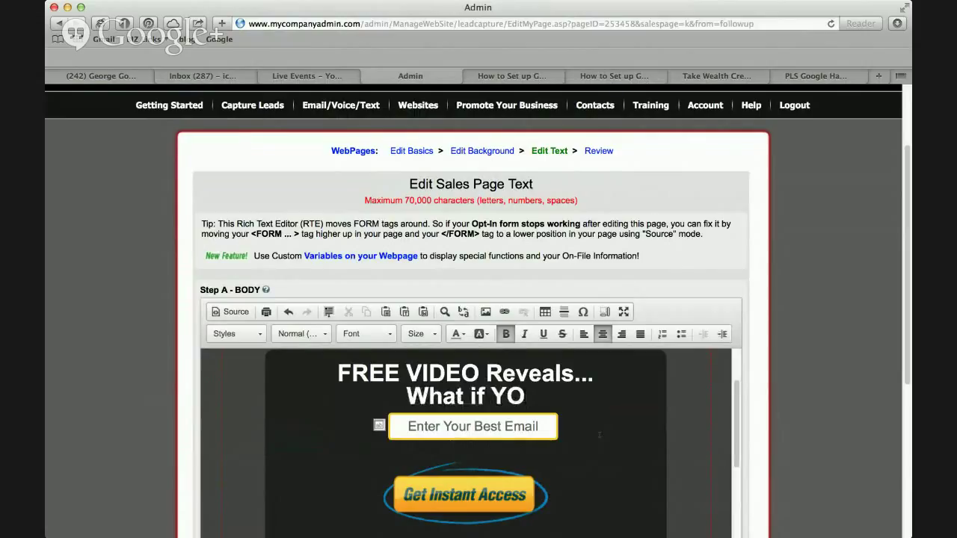
pyautogui.write('ou Could')
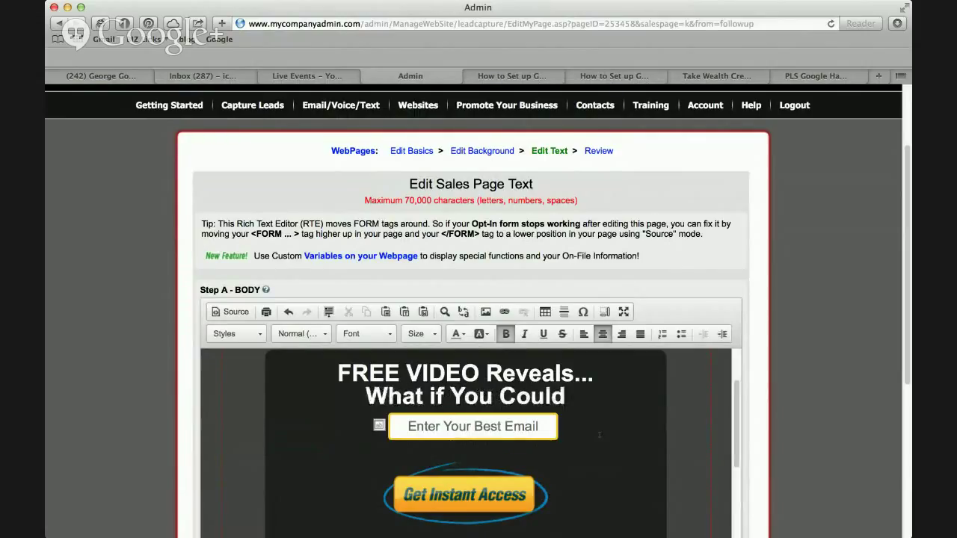
pyautogui.write(' Use')
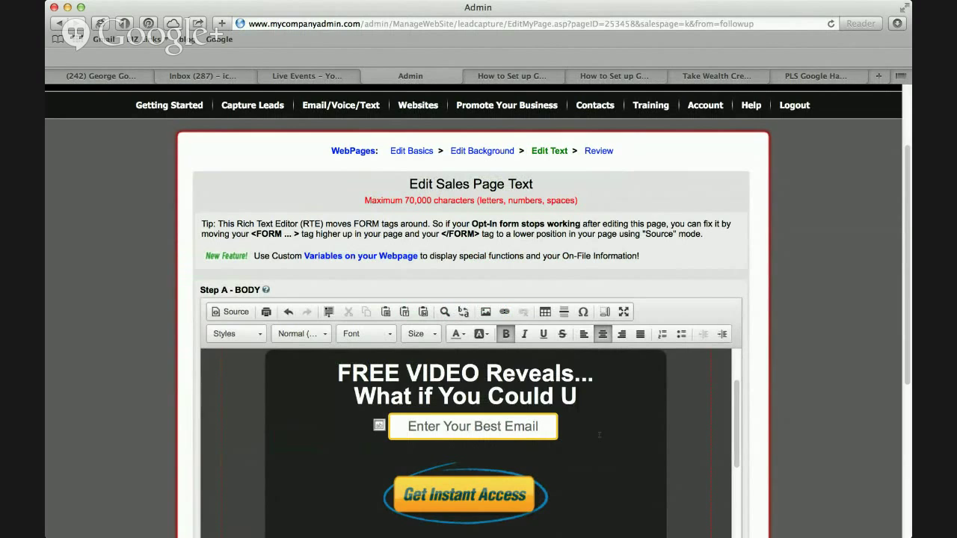
pyautogui.press('Return')
pyautogui.write('Google Hang')
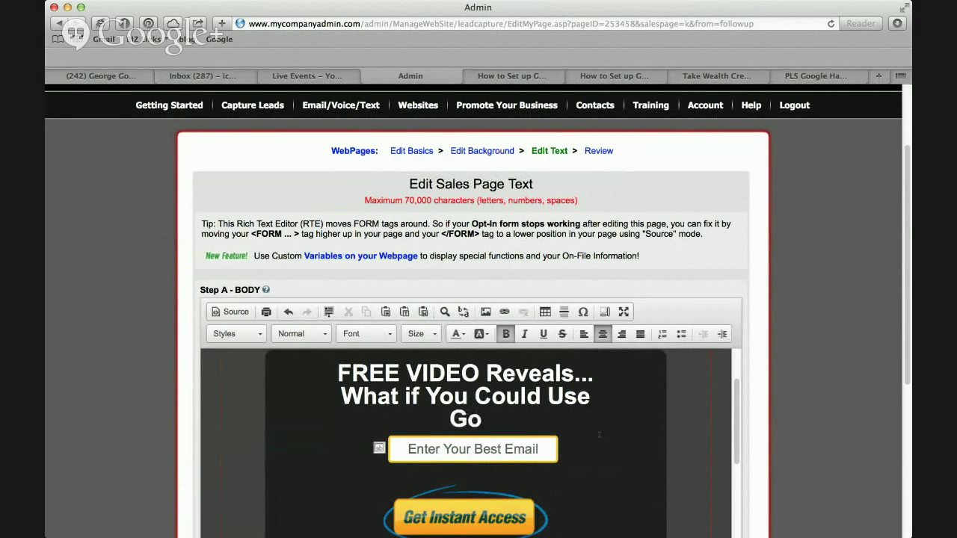
pyautogui.write('outs to Make')
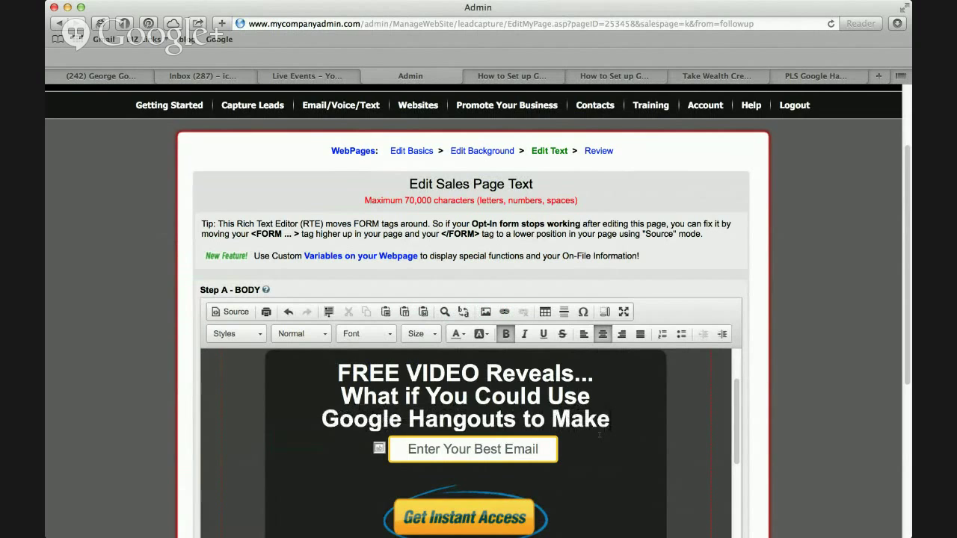
pyautogui.press('Return')
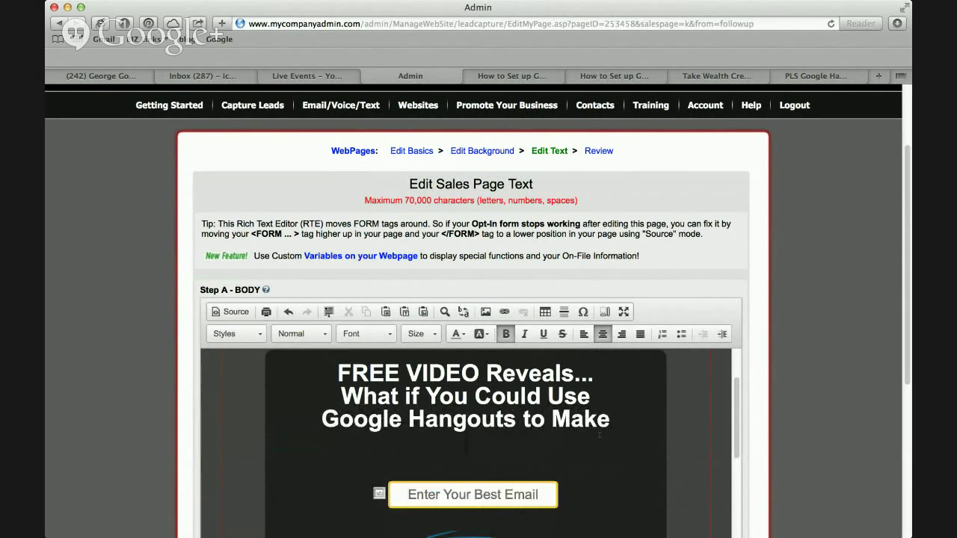
pyautogui.write('Your Dreams /com')
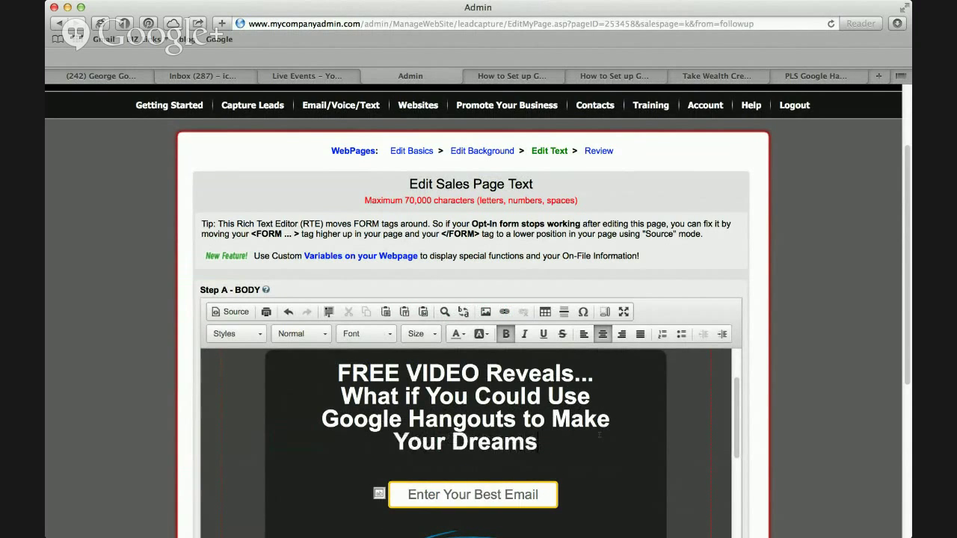
pyautogui.press('BackSpace')
pyautogui.press('BackSpace')
pyautogui.press('BackSpace')
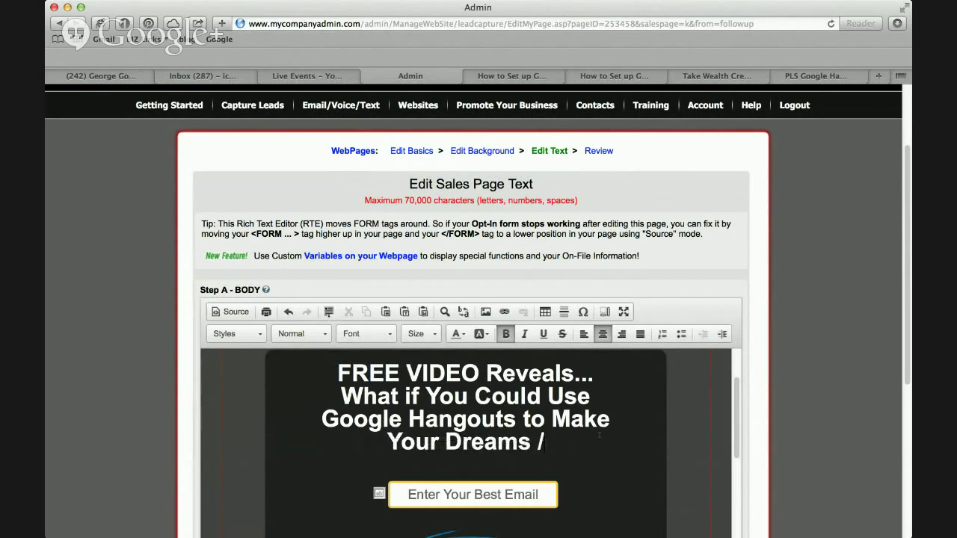
pyautogui.press('BackSpace')
pyautogui.write('Come Ture')
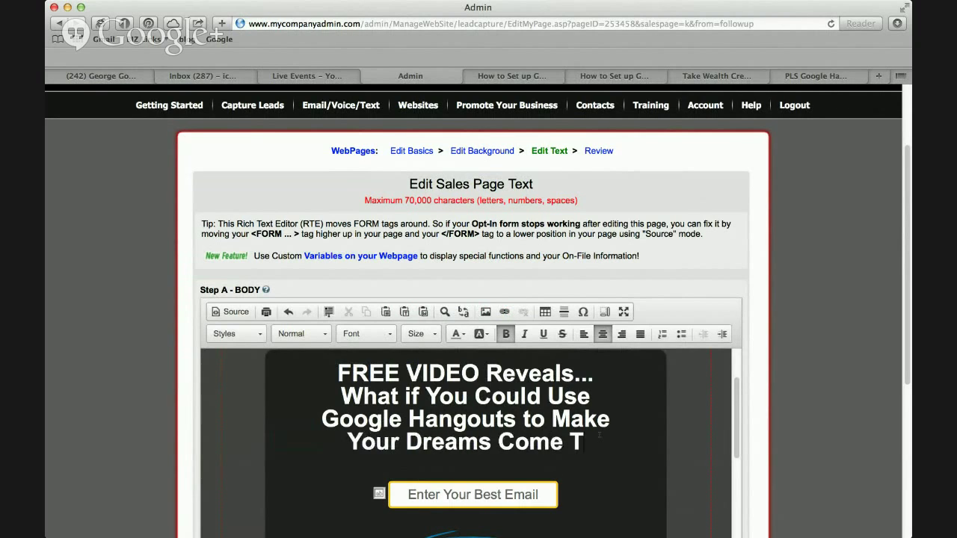
pyautogui.press('BackSpace')
pyautogui.press('BackSpace')
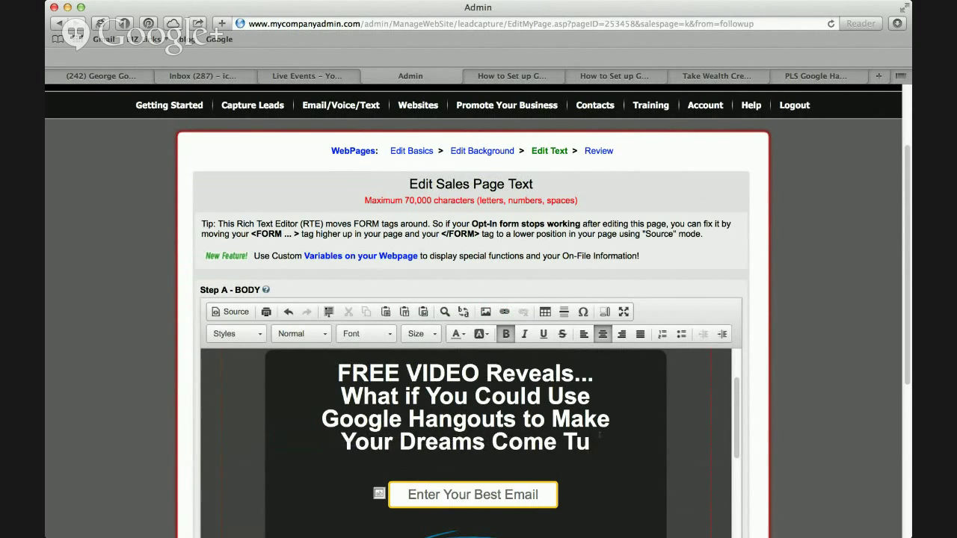
pyautogui.press('BackSpace')
pyautogui.write('rue?')
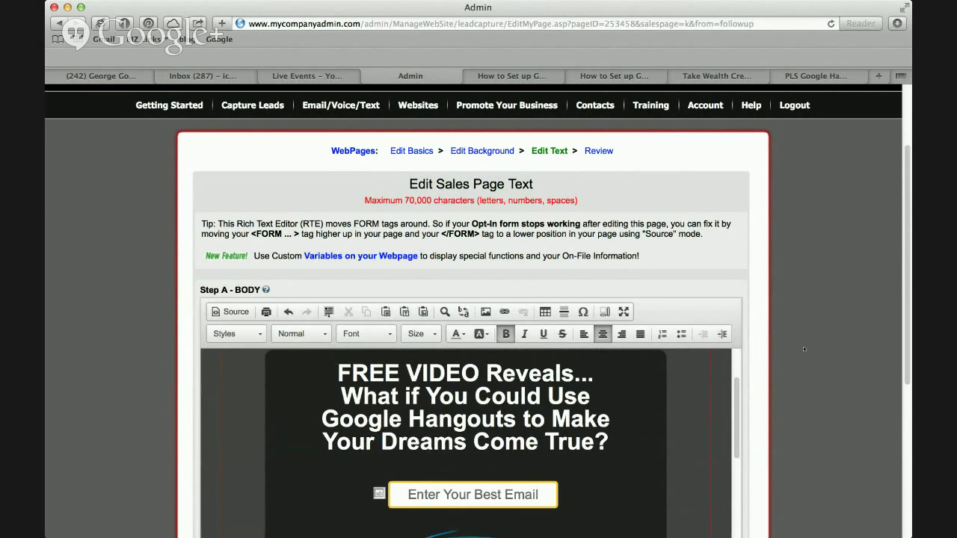
pyautogui.scroll(-8, 804, 349)
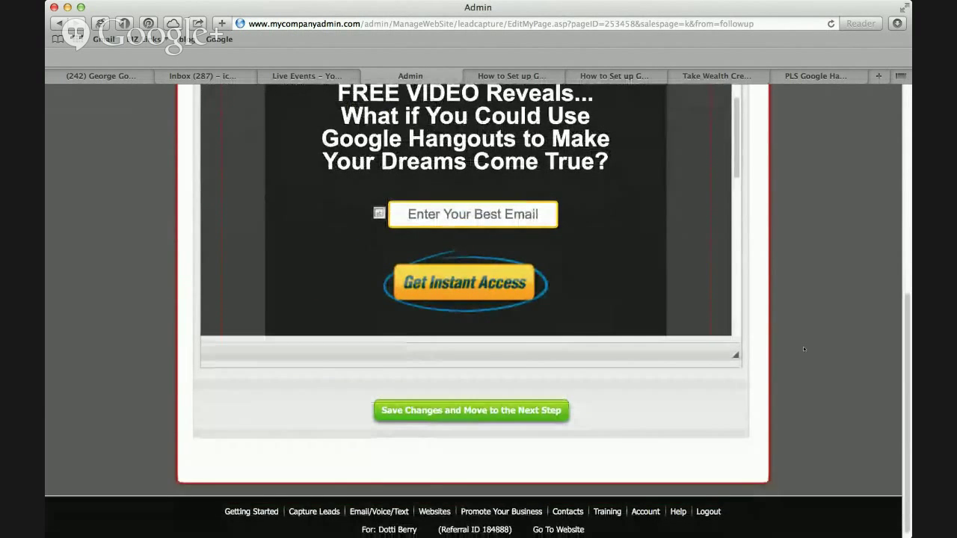
# Save the new headline, step through Edit Background back to Review, and open Show My Page.
pyautogui.click(517, 411)
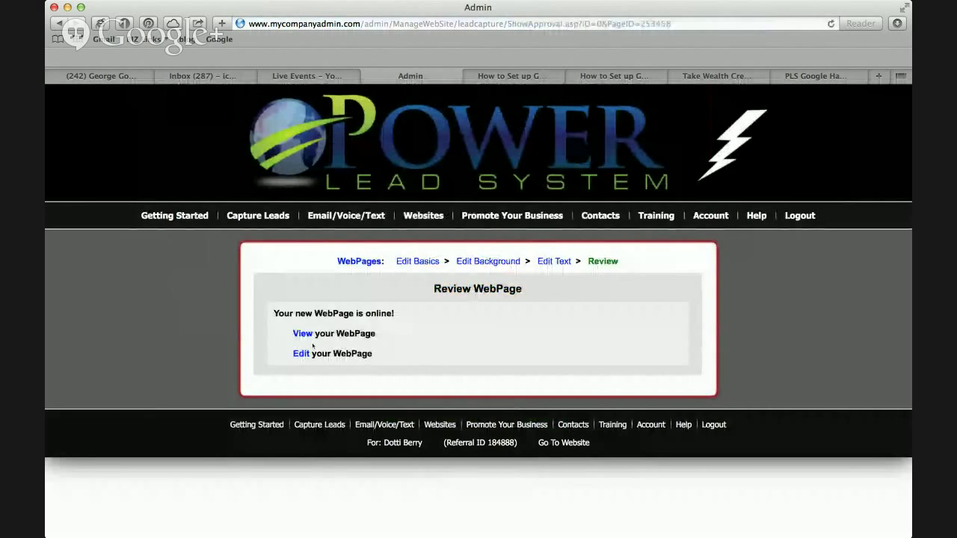
pyautogui.click(491, 261)
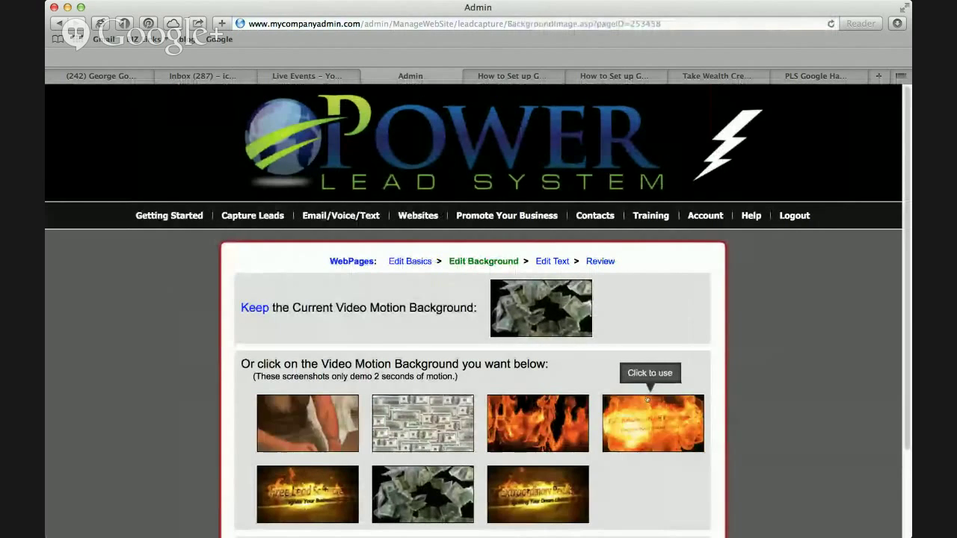
pyautogui.click(600, 261)
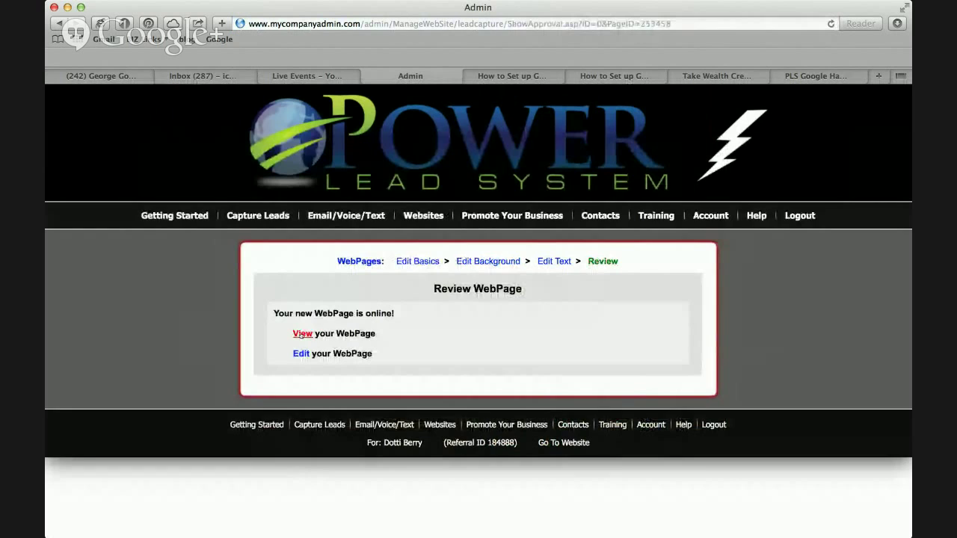
pyautogui.click(301, 335)
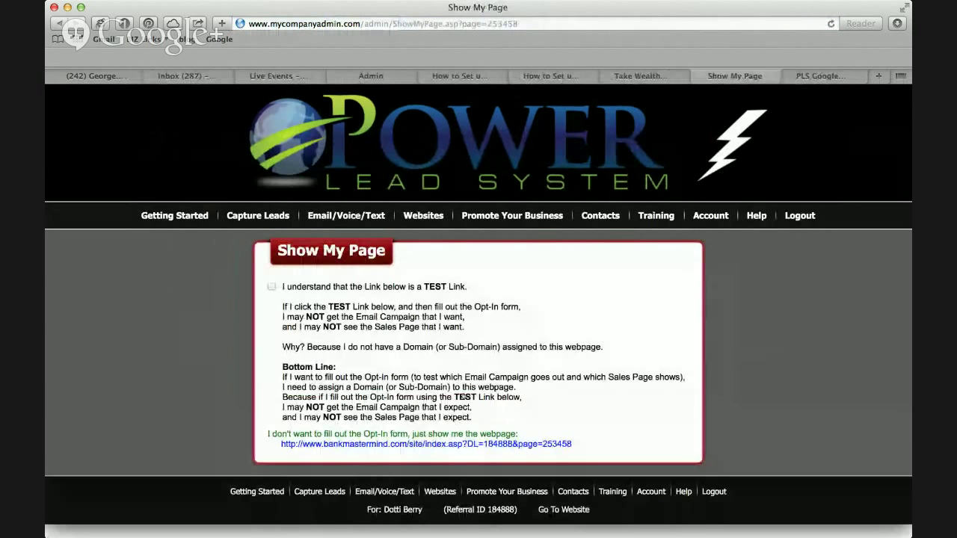
# Load the bankmastermind.com test link to verify the new Google Hangouts headline, then leave the browser.
pyautogui.click(469, 444)
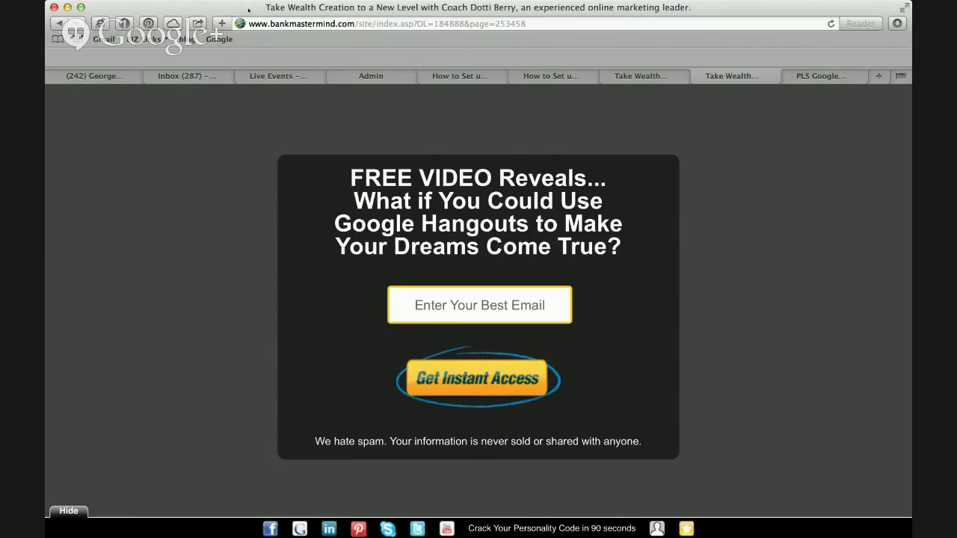
pyautogui.press('super+Tab')
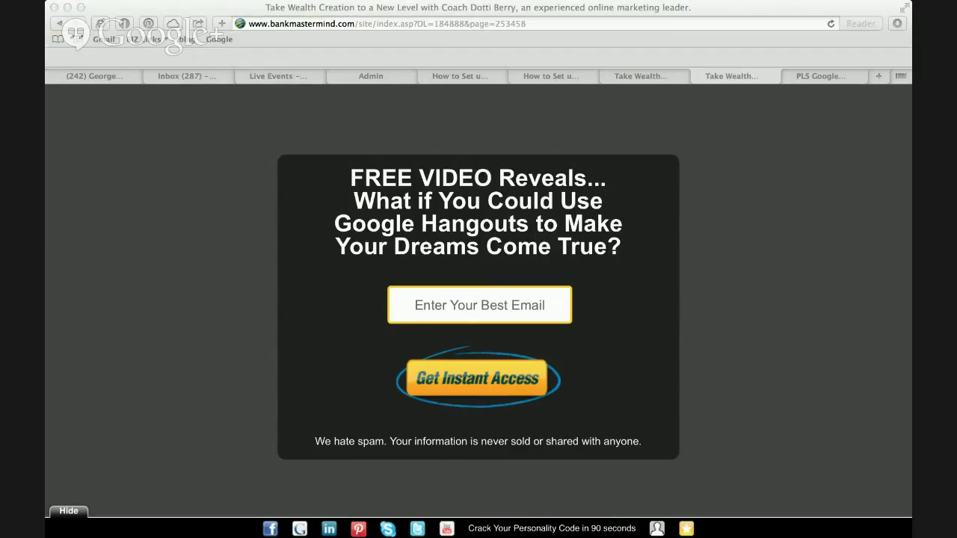